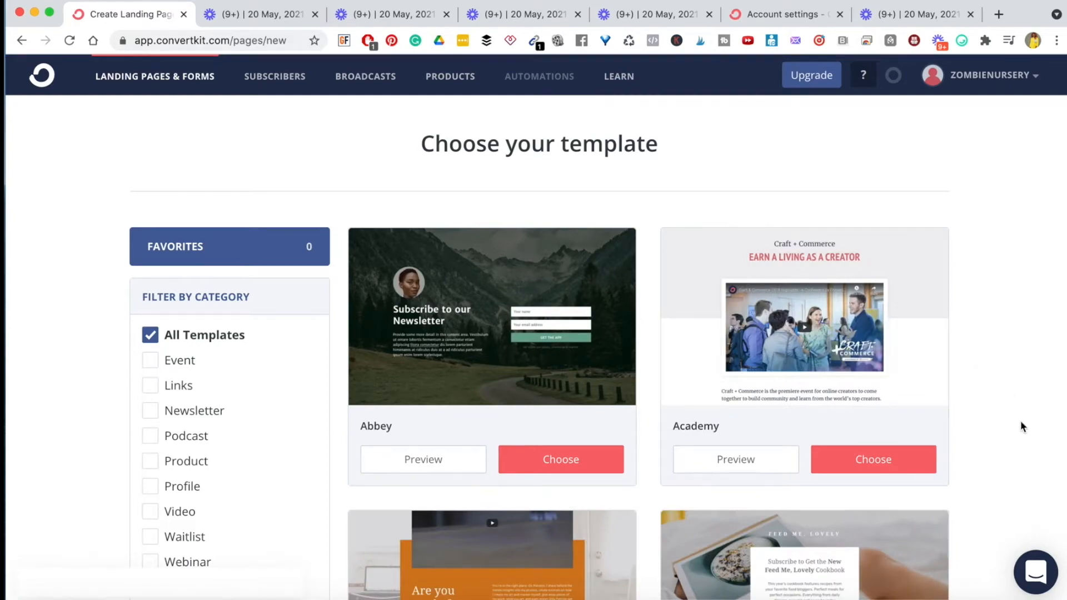
# - Browse the landing page template gallery across all categories to compare the available designs
pyautogui.scroll(-10, 1021, 422)
pyautogui.scroll(-10, 1021, 421)
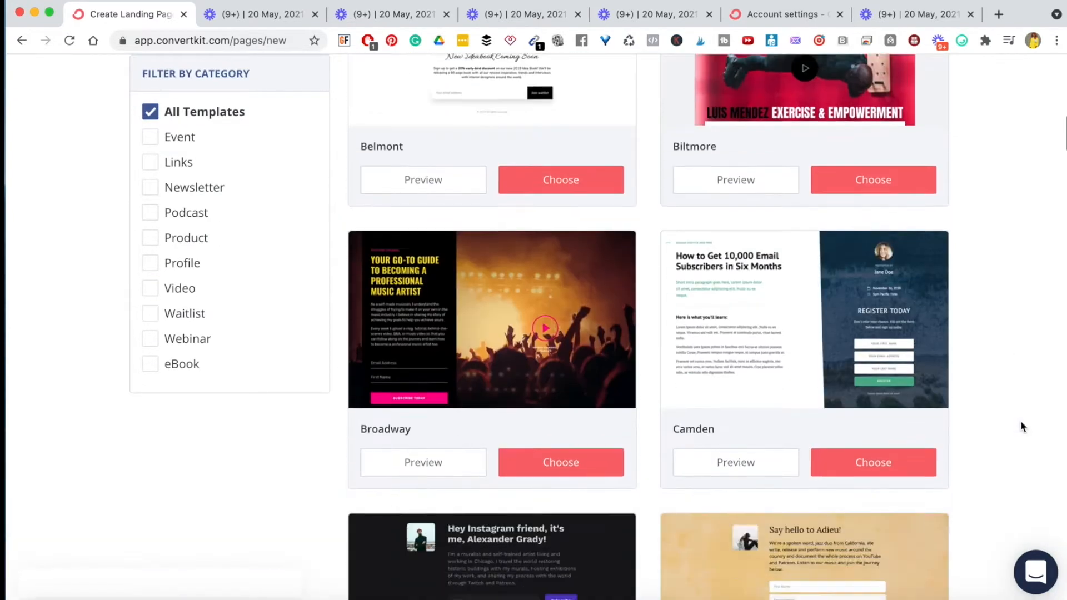
pyautogui.scroll(-10, 1021, 421)
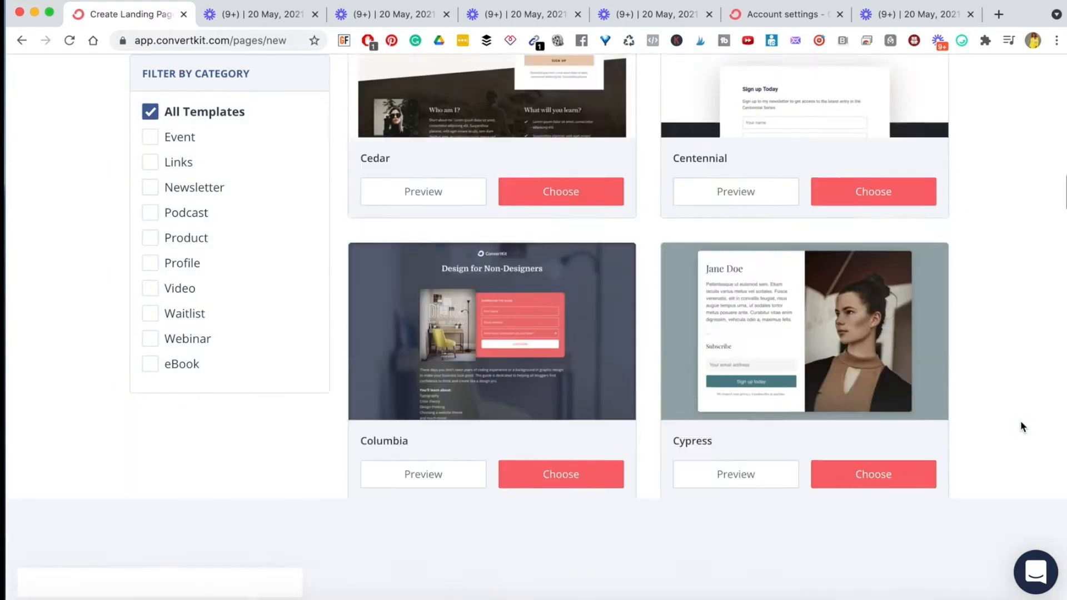
pyautogui.scroll(-10, 1020, 427)
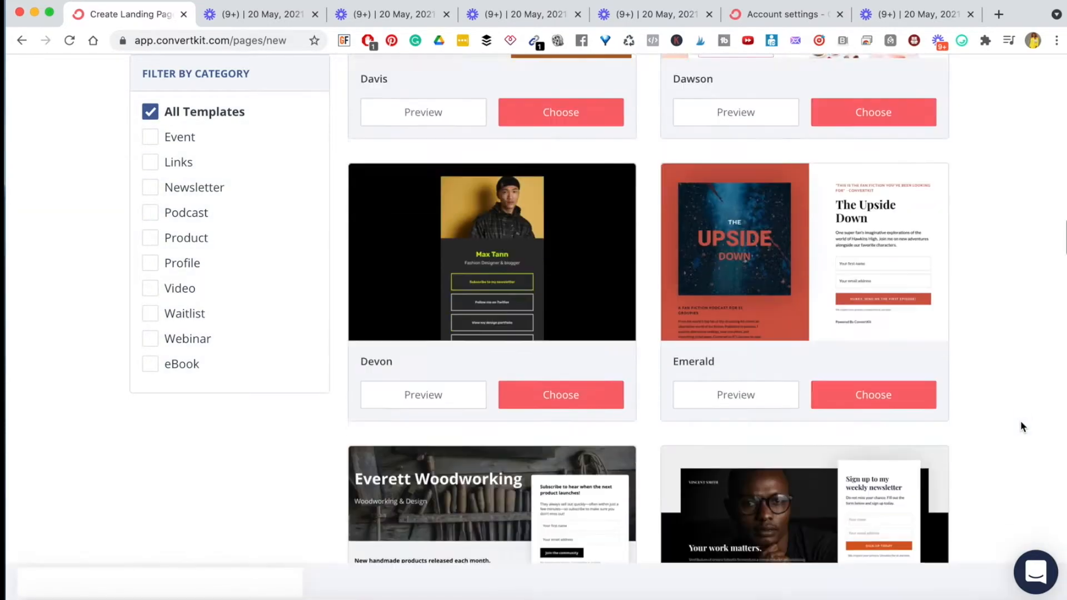
pyautogui.scroll(-10, 1020, 422)
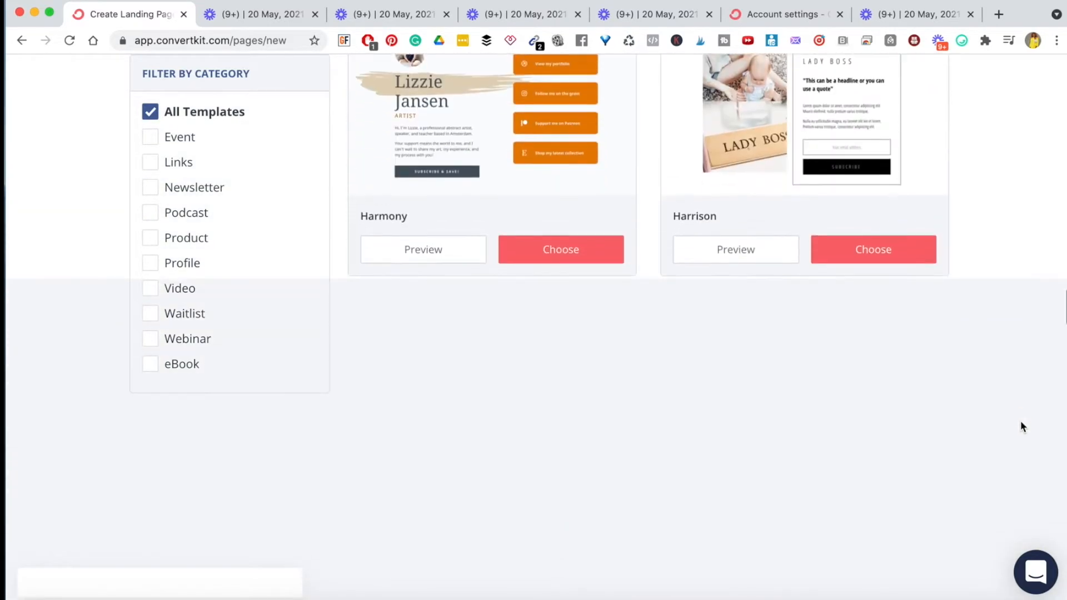
pyautogui.scroll(-10, 1021, 426)
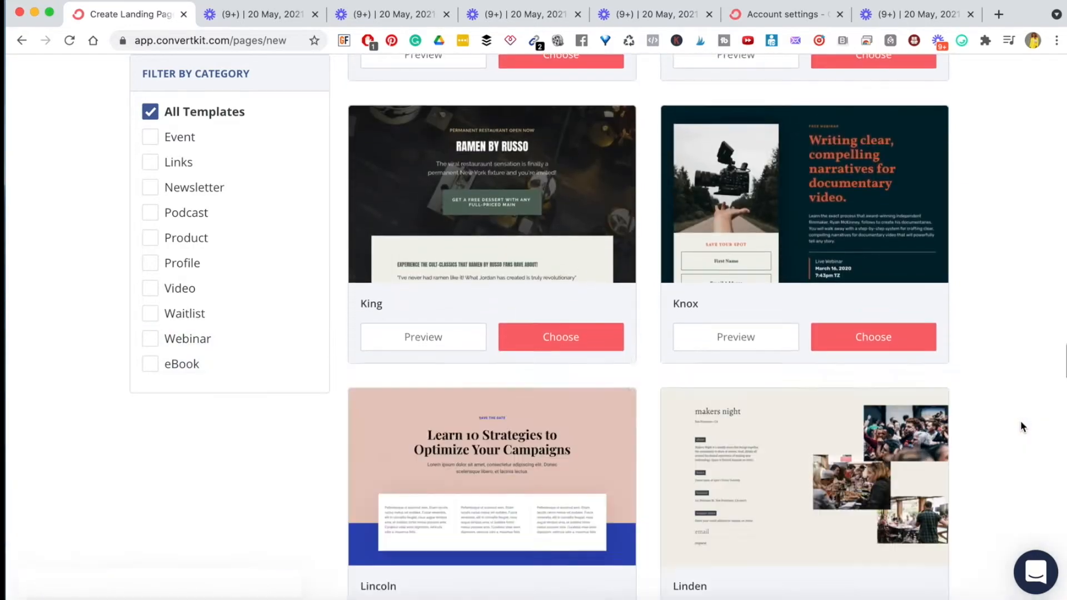
pyautogui.scroll(-3, 1021, 425)
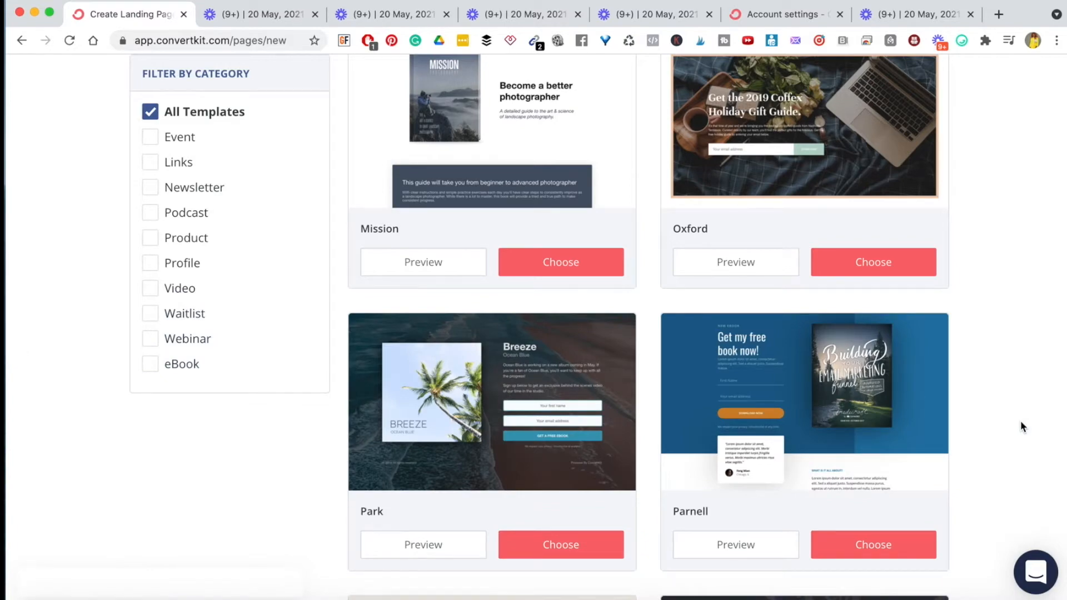
pyautogui.scroll(20, 1020, 421)
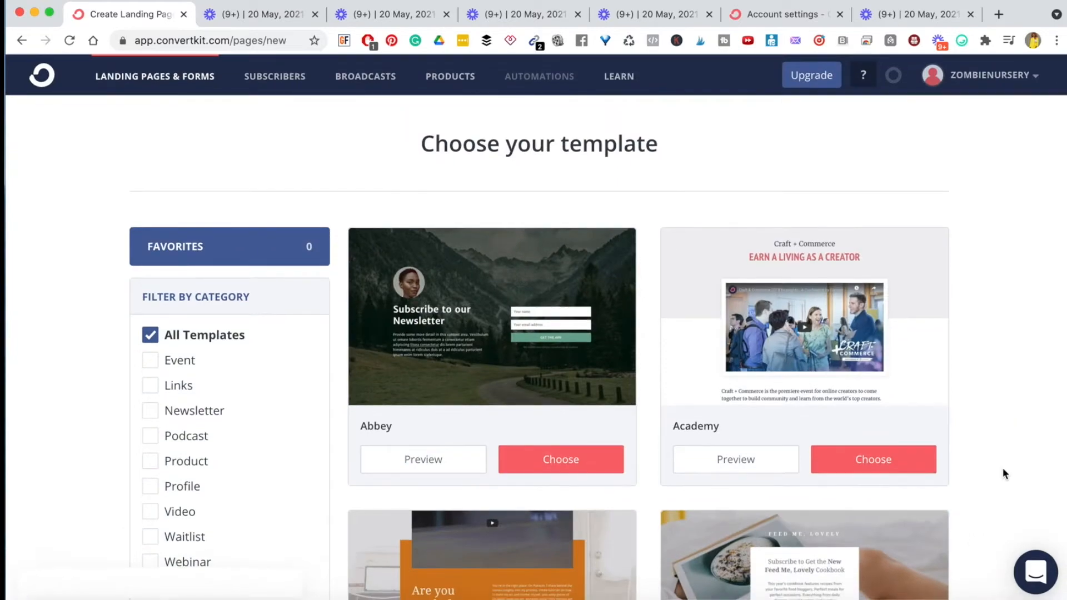
pyautogui.scroll(-10, 1003, 474)
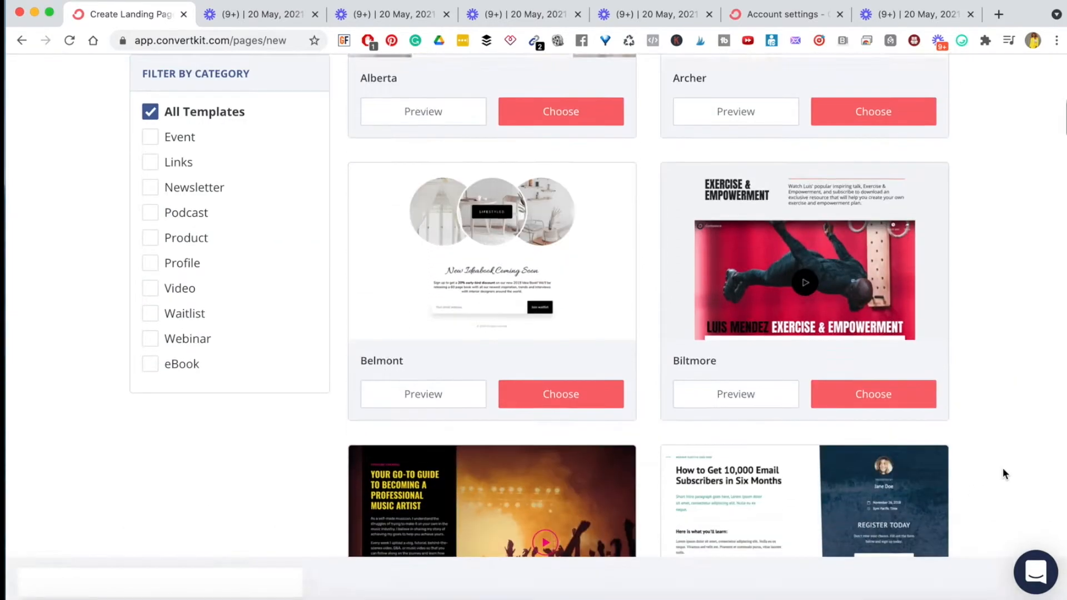
pyautogui.scroll(-10, 1004, 473)
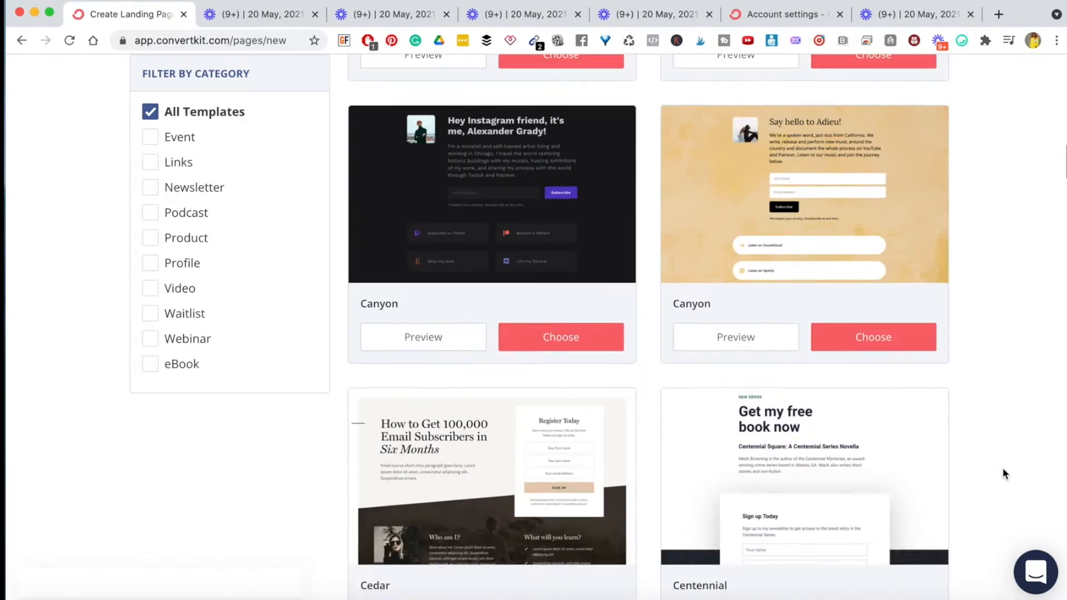
pyautogui.scroll(-5, 1003, 474)
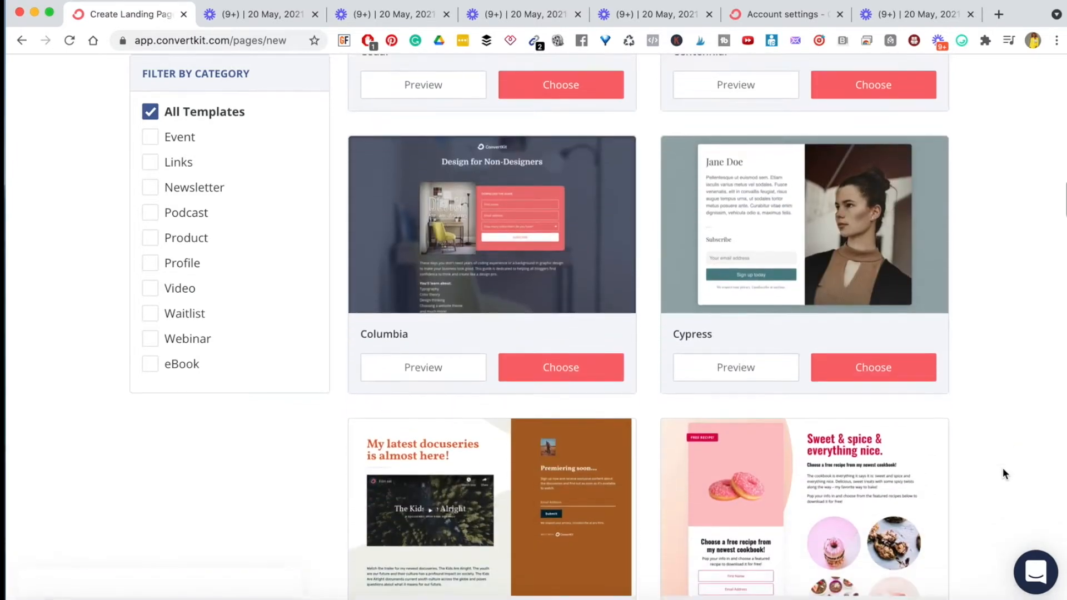
pyautogui.scroll(4, 824, 358)
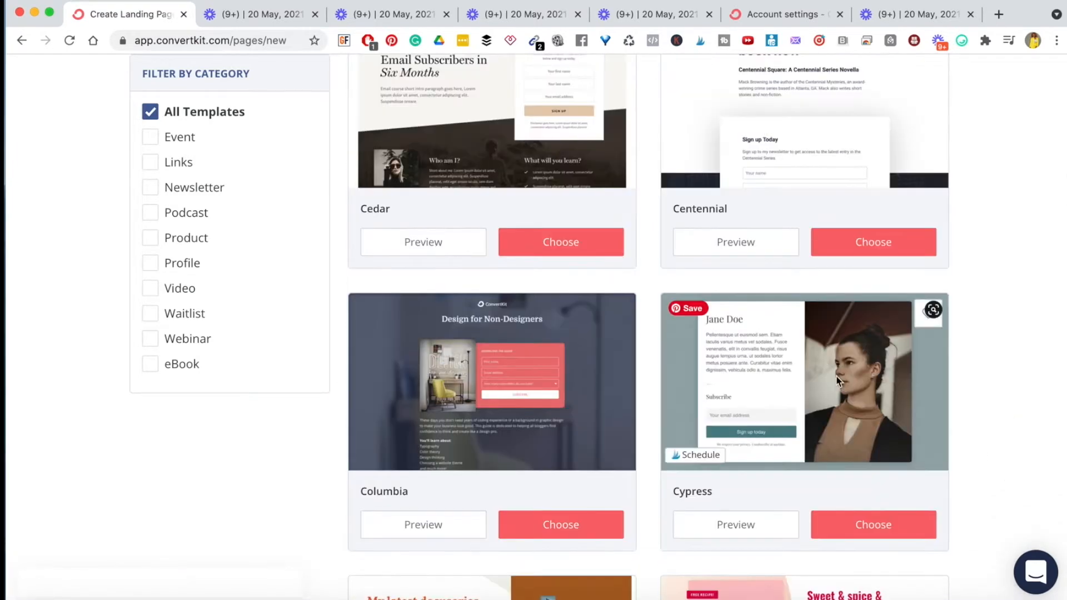
# - Preview the Cypress template, check its heading, body text and subscribe form, and choose it for the new landing page
pyautogui.doubleClick(697, 491)
pyautogui.click(739, 528)
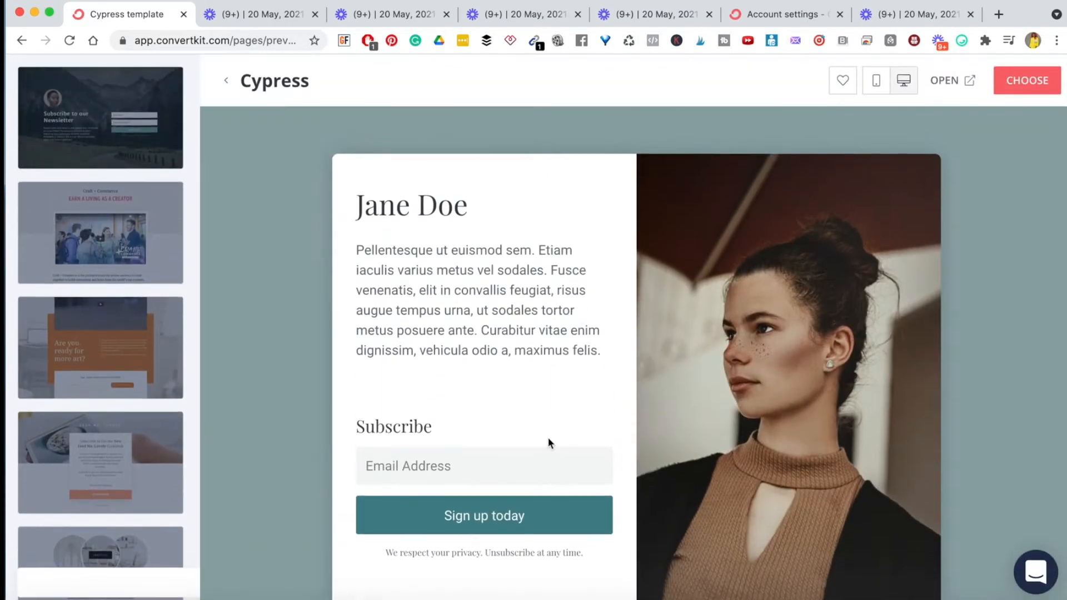
pyautogui.doubleClick(382, 201)
pyautogui.click(382, 201)
pyautogui.tripleClick(420, 289)
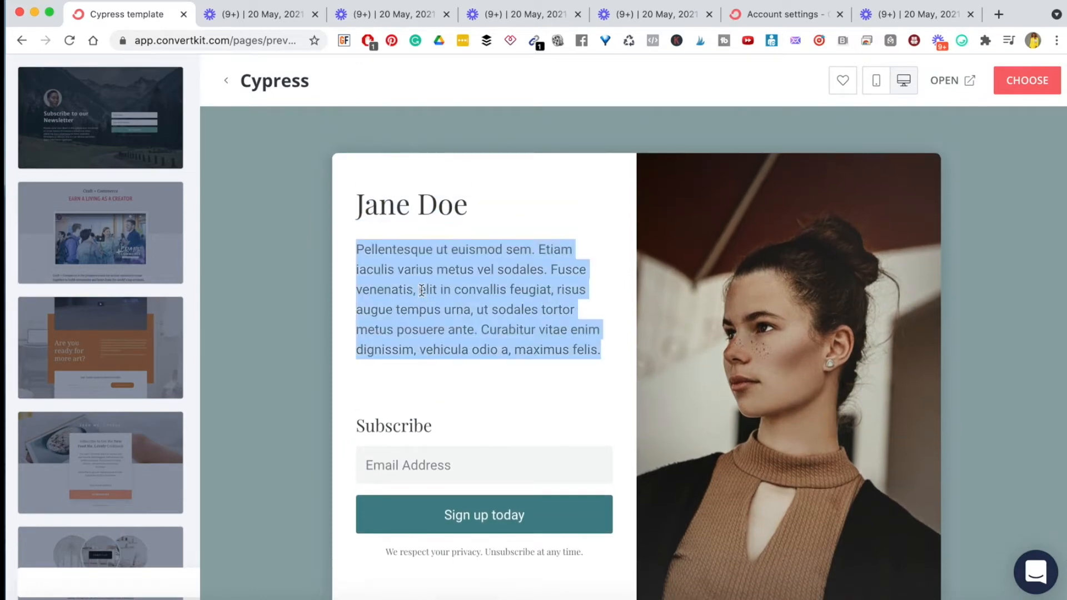
pyautogui.doubleClick(378, 420)
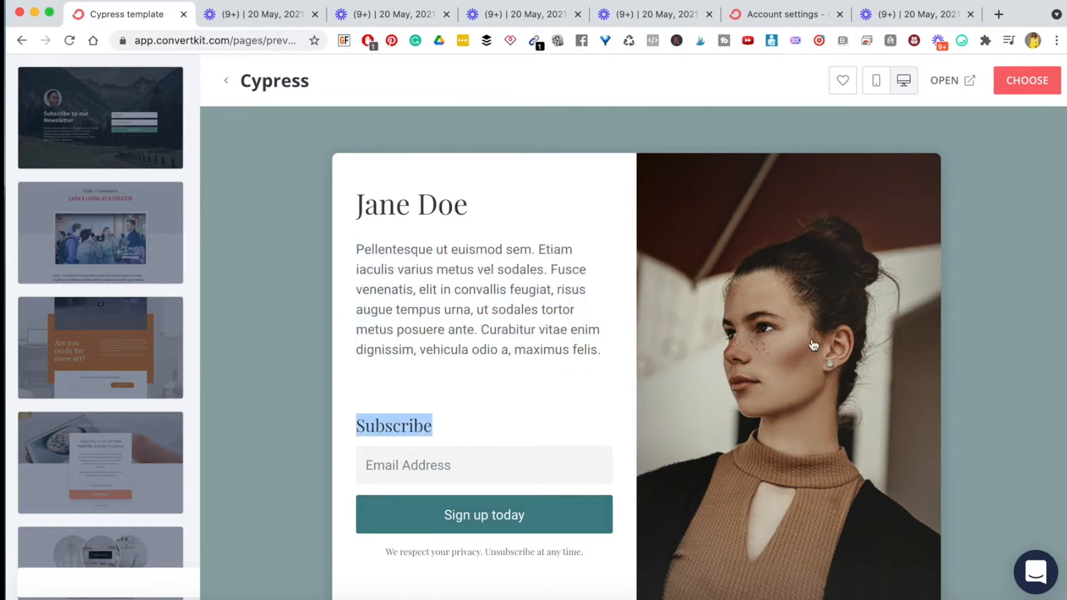
pyautogui.scroll(-3, 813, 345)
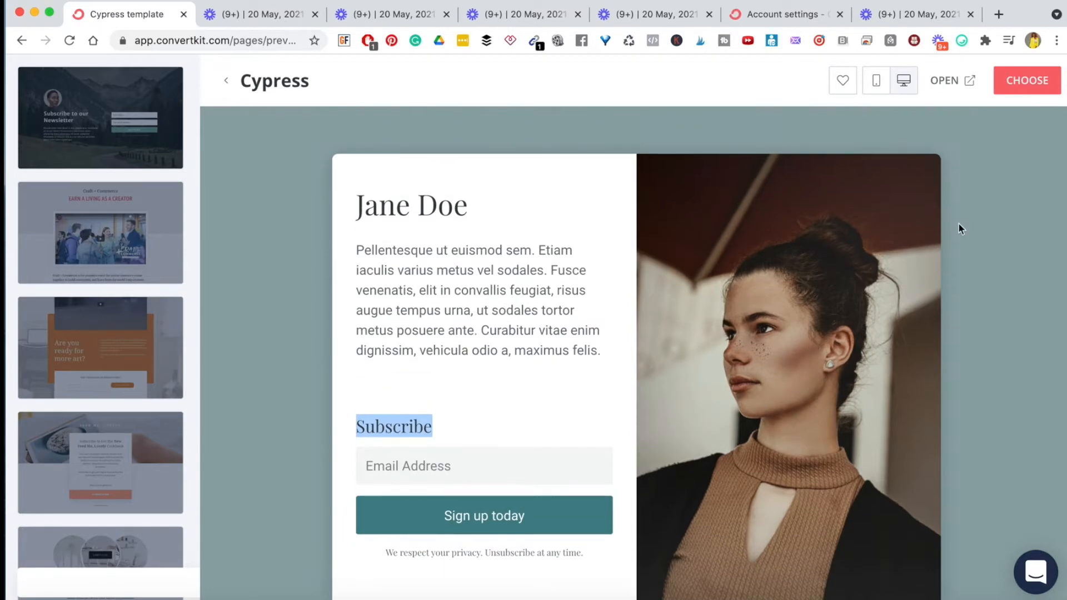
pyautogui.click(1028, 80)
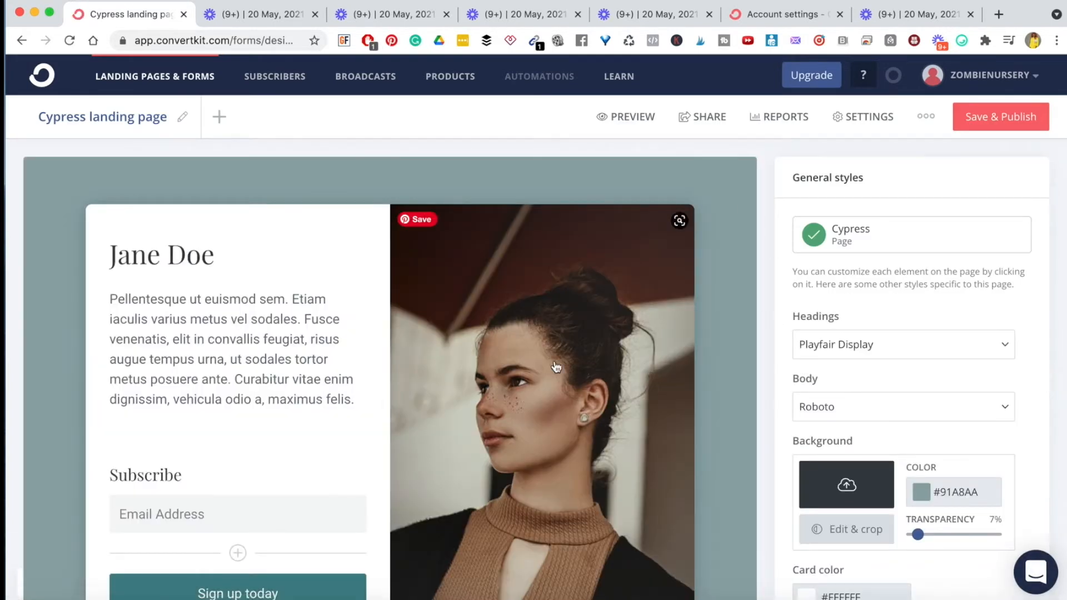
# - Select the main heading on the page to view its header style options
pyautogui.scroll(-3, 637, 408)
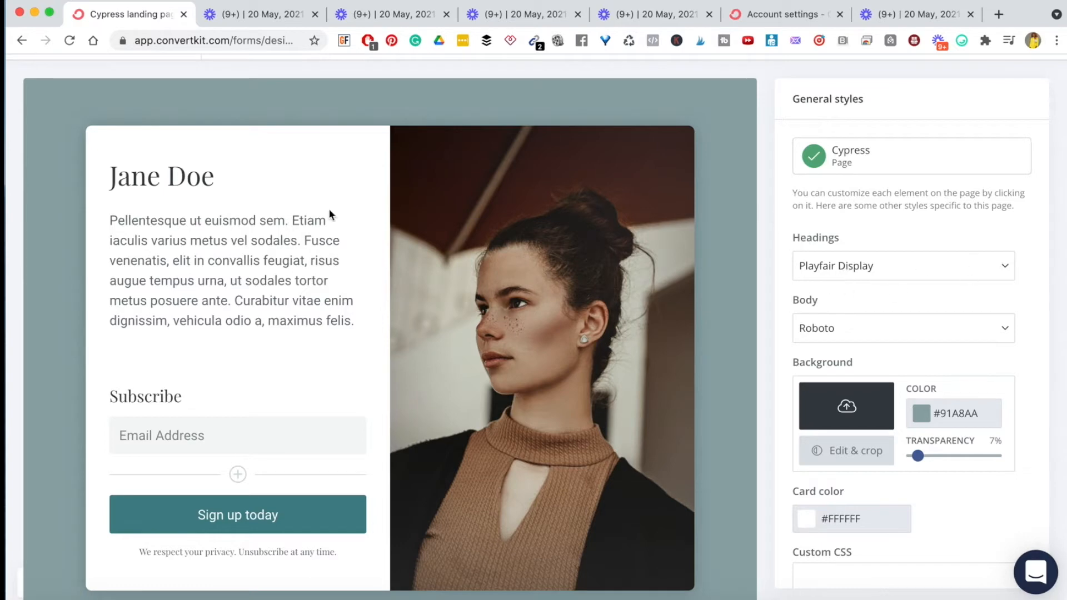
pyautogui.tripleClick(206, 178)
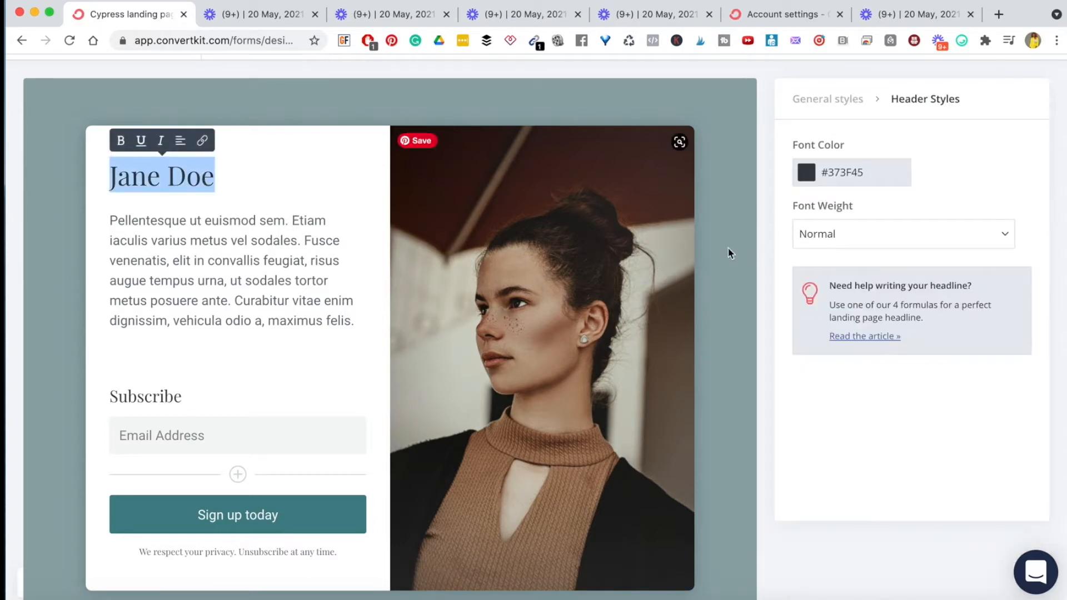
pyautogui.click(710, 275)
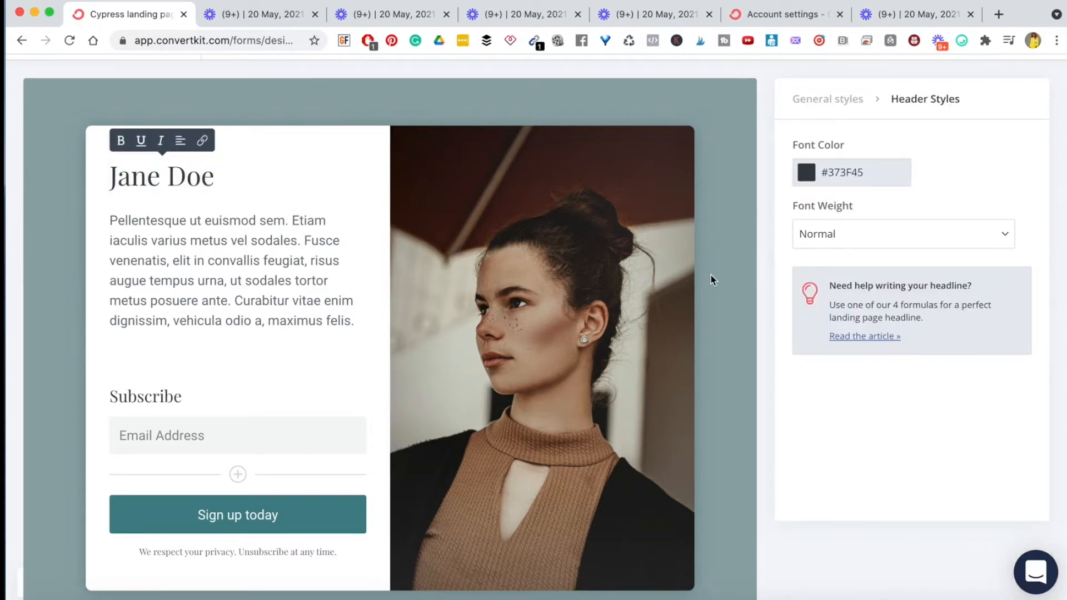
pyautogui.scroll(3, 813, 342)
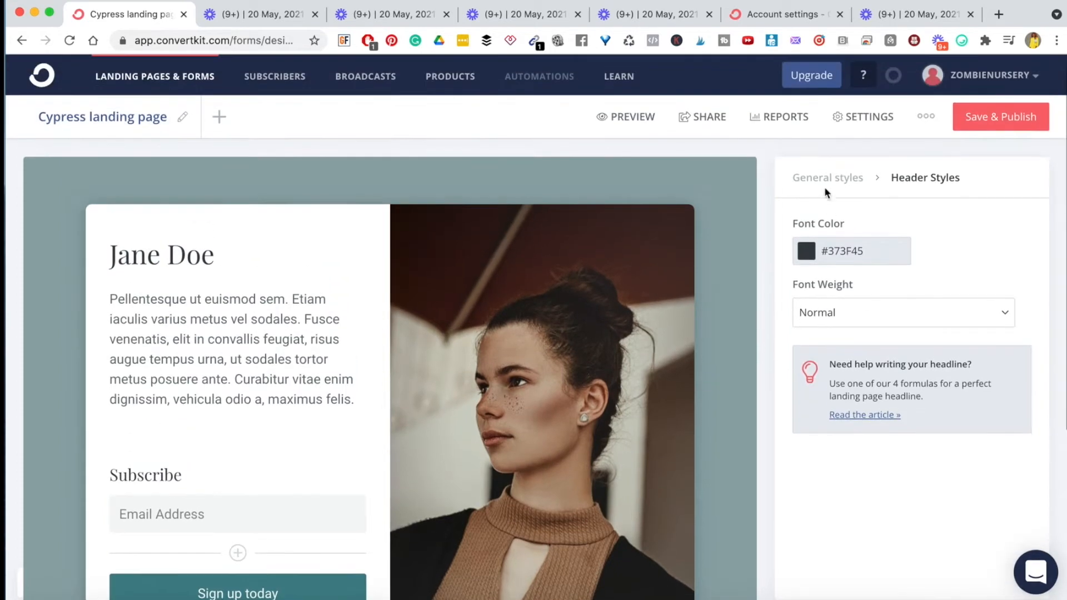
# - Return to the general styles and set the headings font to Roboto Slab
pyautogui.click(822, 179)
pyautogui.scroll(-2, 861, 346)
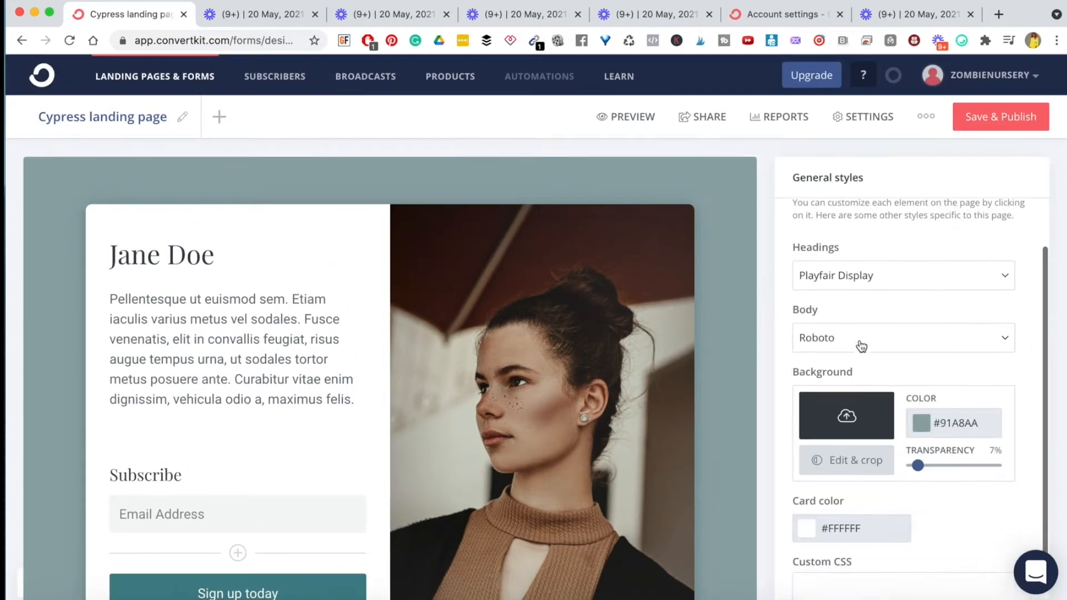
pyautogui.click(1003, 269)
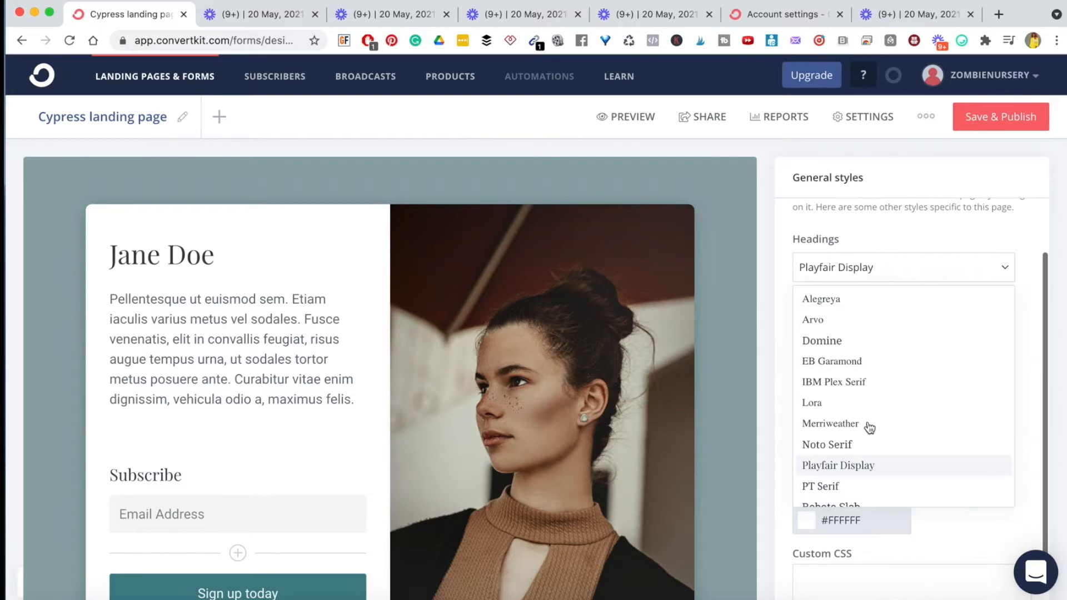
pyautogui.scroll(-2, 868, 422)
pyautogui.click(830, 418)
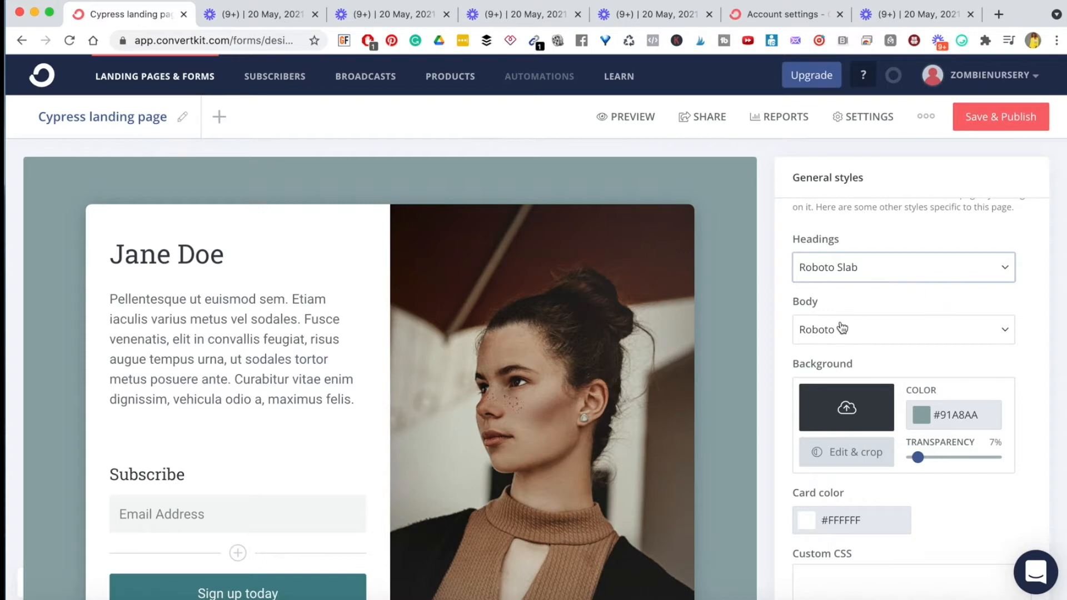
# - Set the body font of the landing page to Merriweather
pyautogui.click(1000, 335)
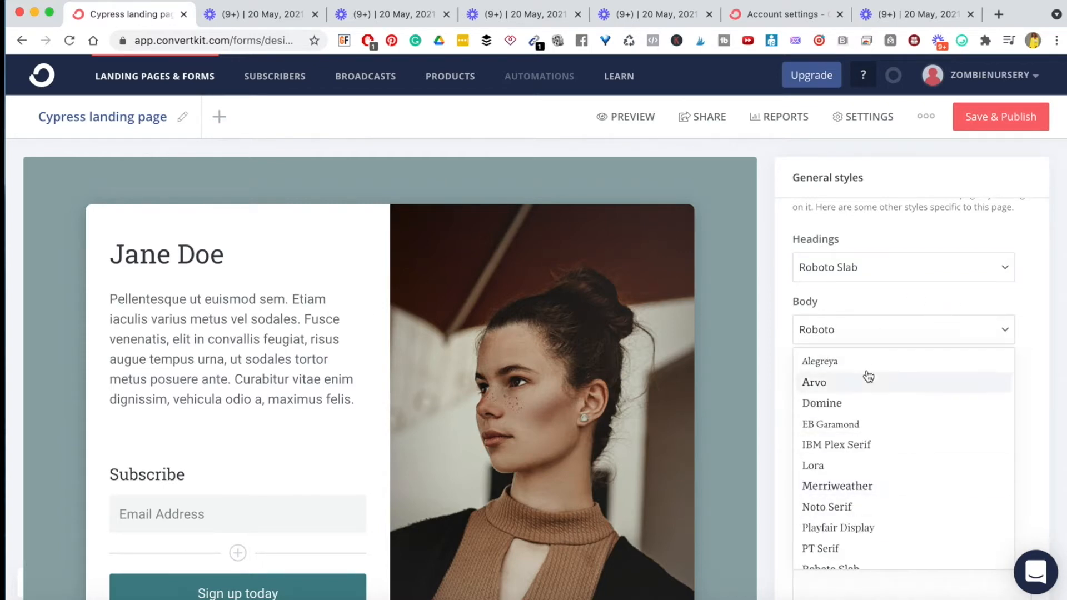
pyautogui.scroll(-2, 852, 465)
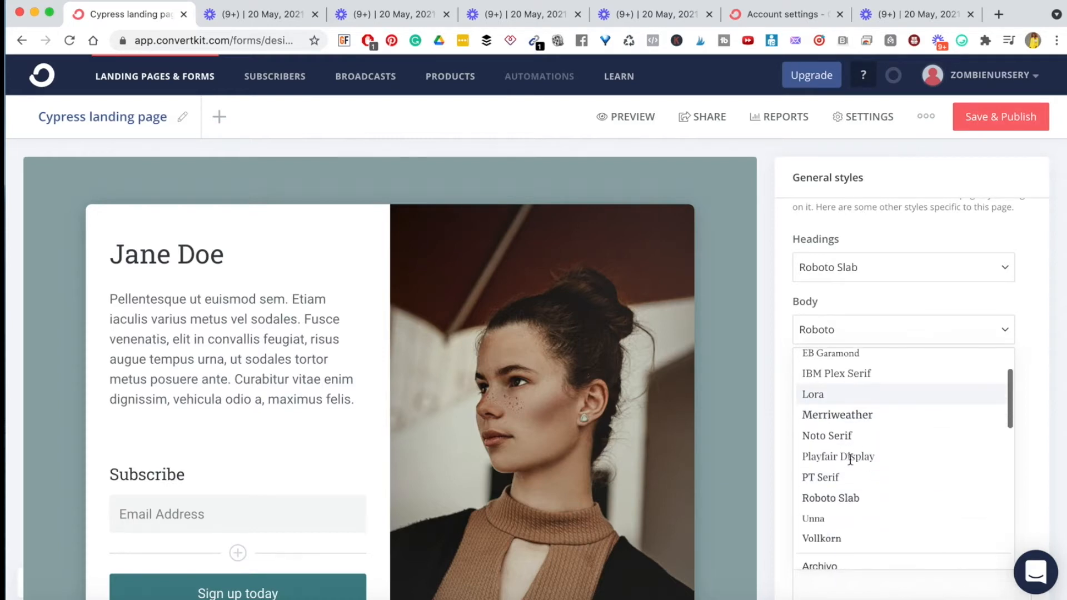
pyautogui.click(829, 414)
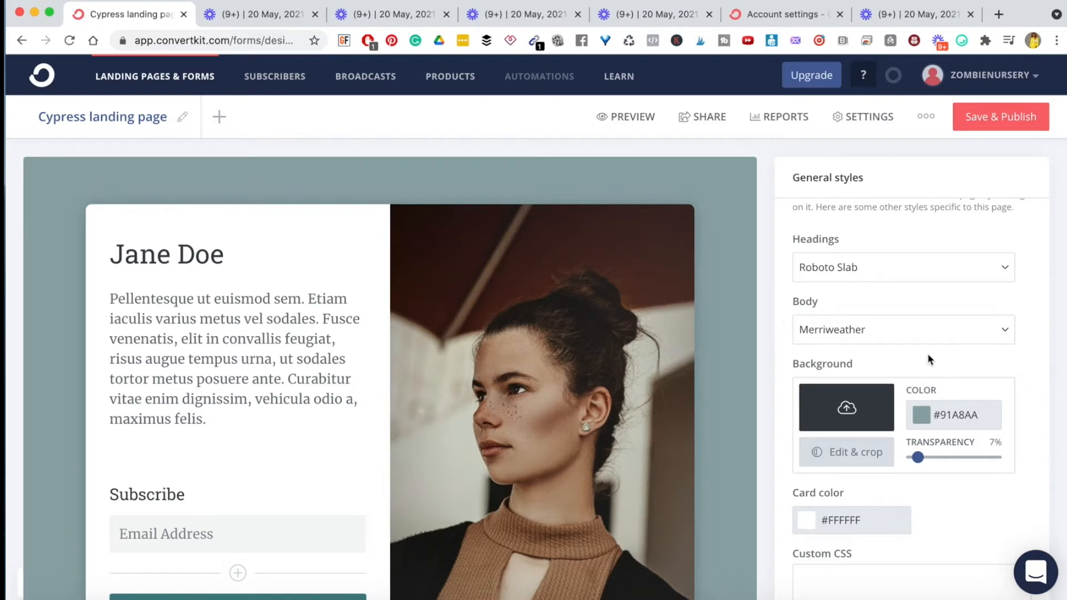
# - Try several background colours for the page and settle on the dark olive shade #2D2E1E
pyautogui.scroll(-3, 1005, 368)
pyautogui.scroll(-1, 685, 451)
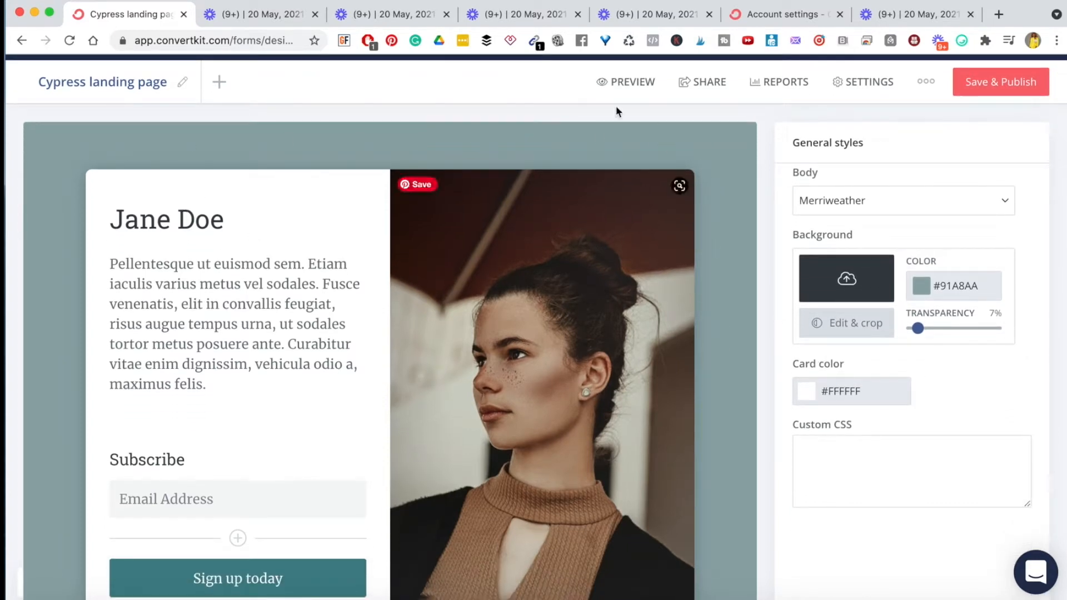
pyautogui.click(925, 286)
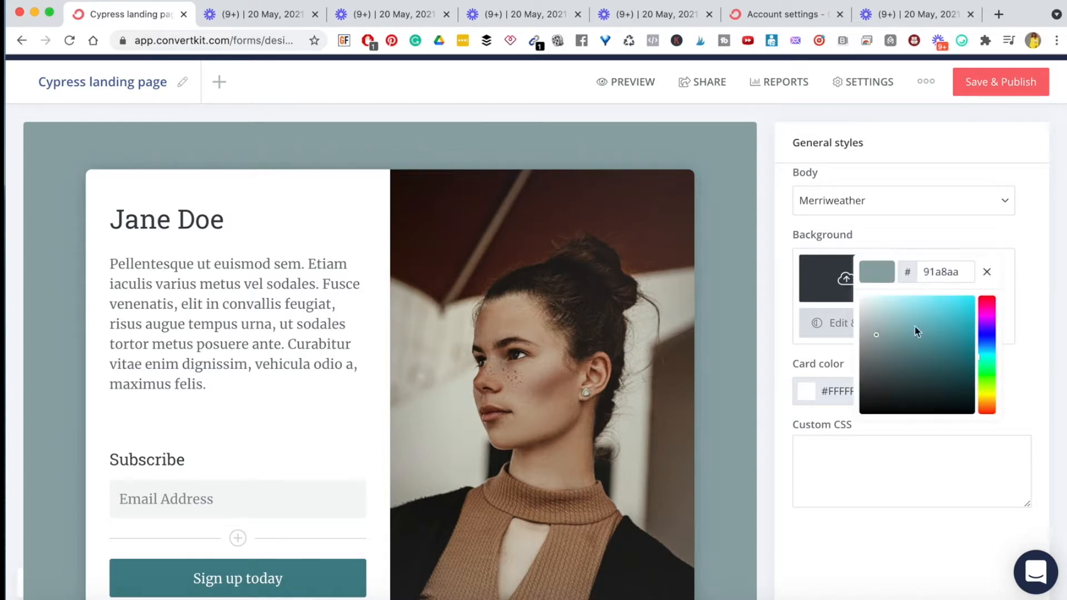
pyautogui.click(868, 312)
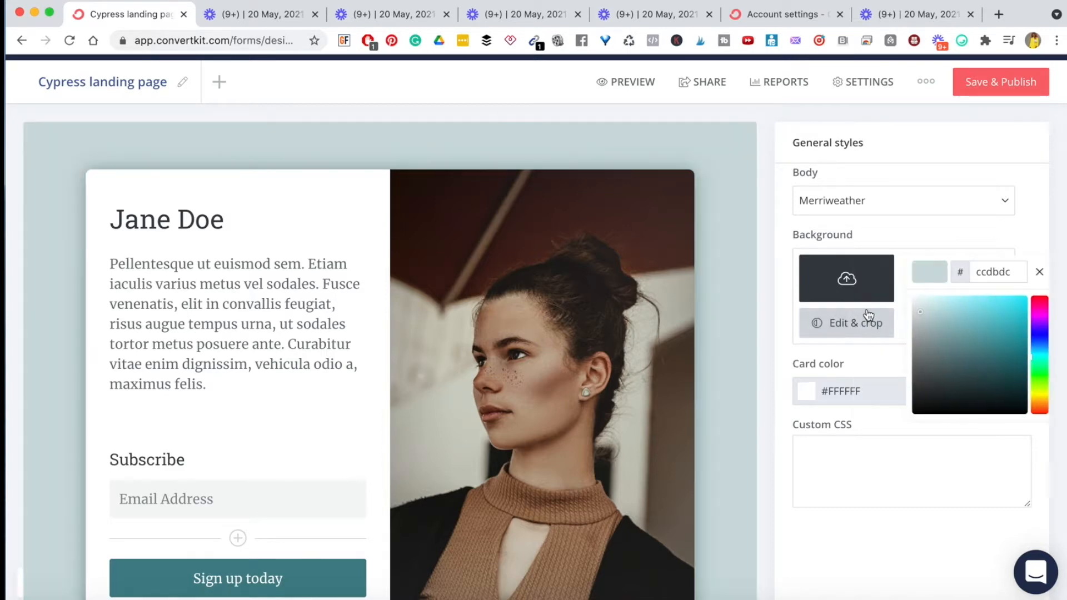
pyautogui.click(940, 318)
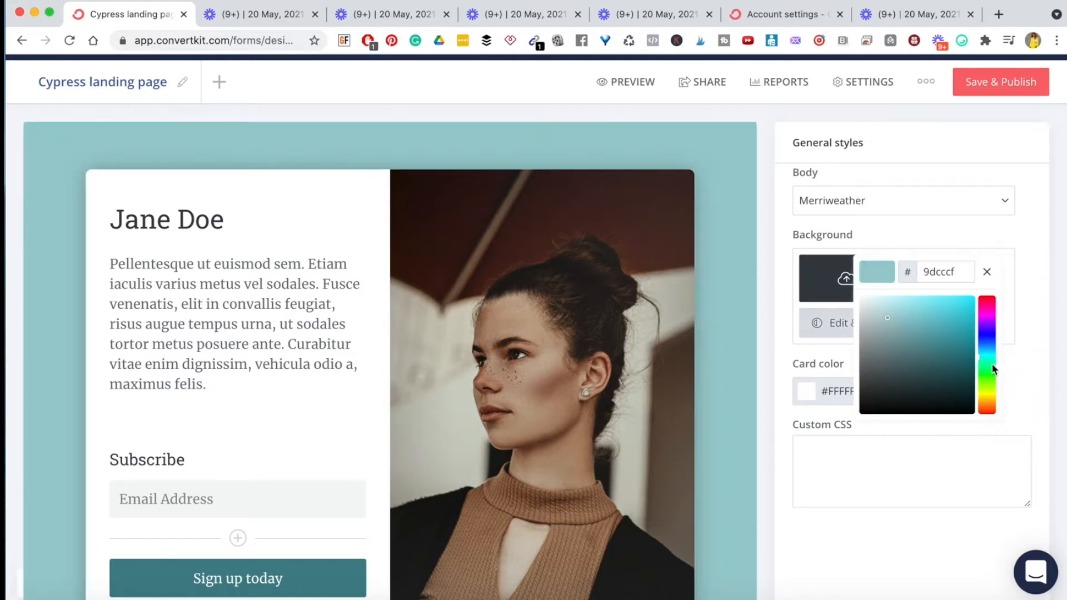
pyautogui.click(987, 396)
pyautogui.click(906, 380)
pyautogui.click(958, 349)
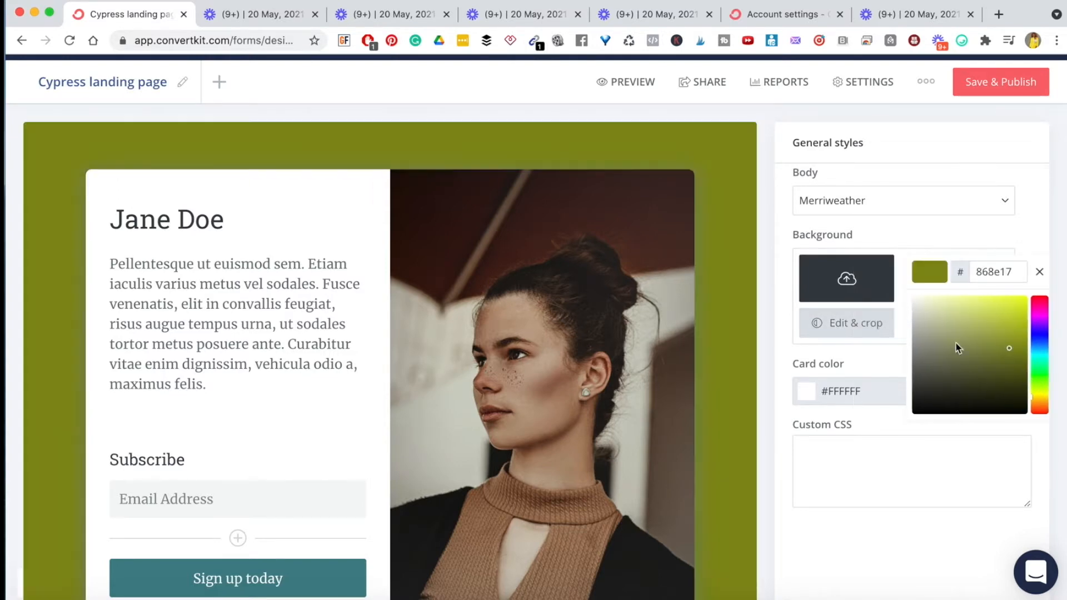
pyautogui.click(954, 393)
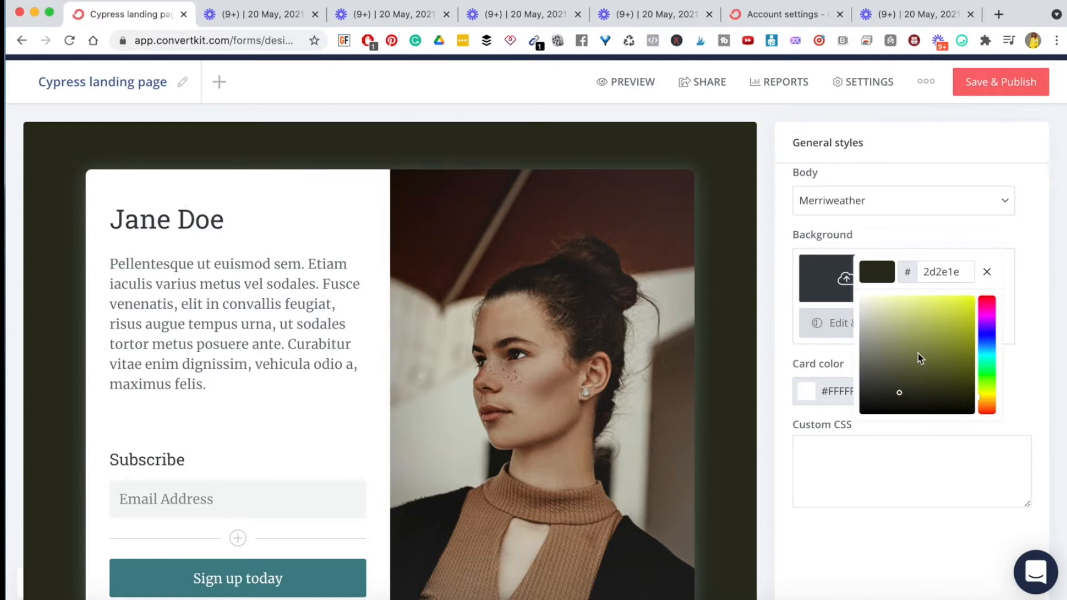
pyautogui.click(891, 536)
pyautogui.scroll(-1, 681, 446)
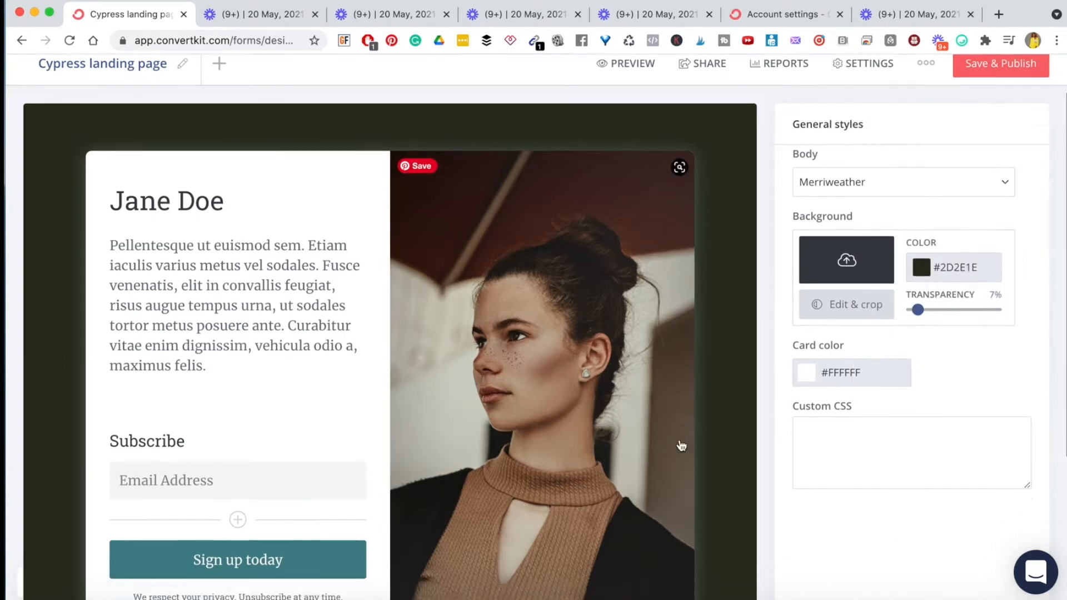
pyautogui.scroll(-3, 681, 446)
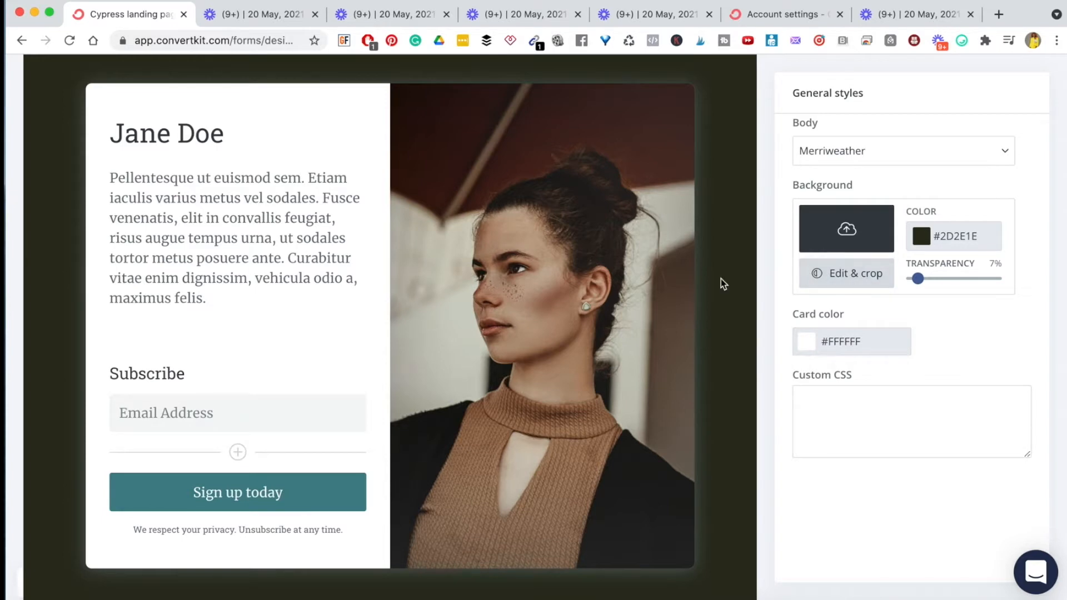
pyautogui.scroll(2, 670, 284)
pyautogui.scroll(-4, 671, 284)
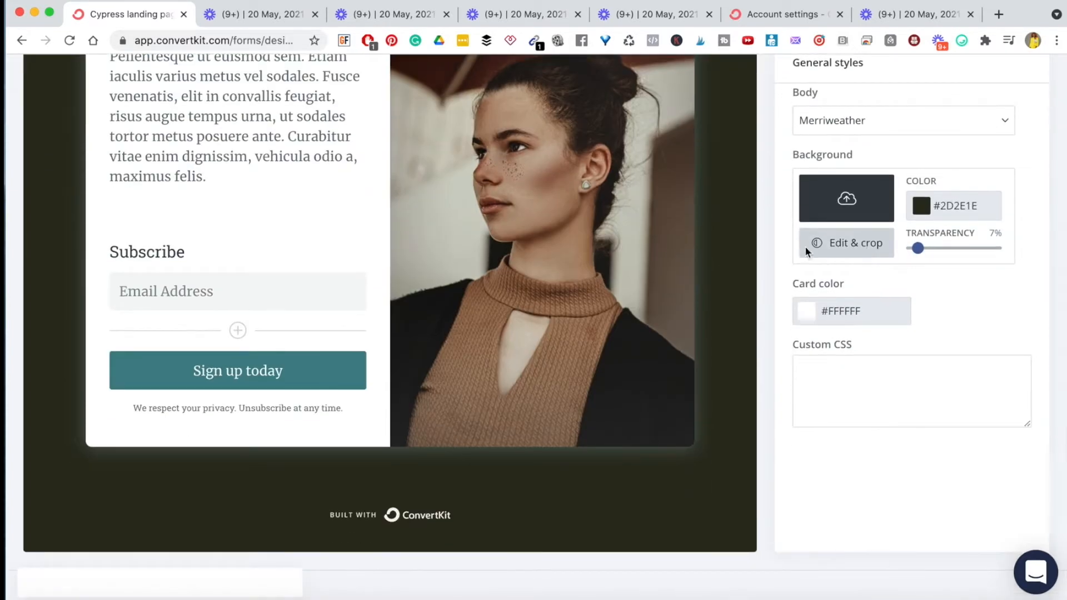
# - Replace the portrait photo on the page with the uploaded image 1.3.png, keeping its full uncropped frame
pyautogui.click(844, 201)
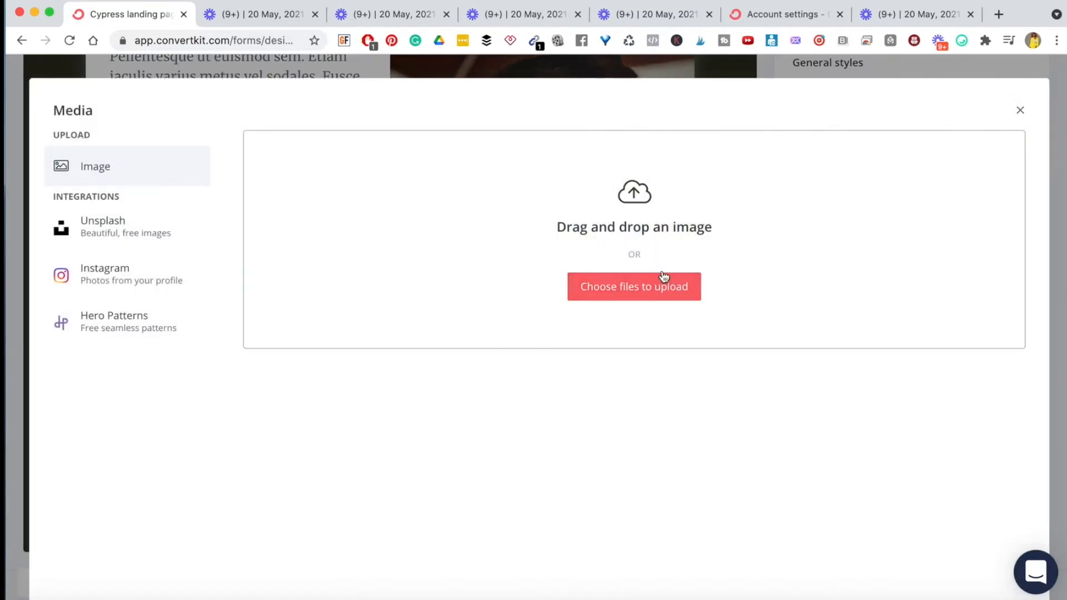
pyautogui.click(633, 275)
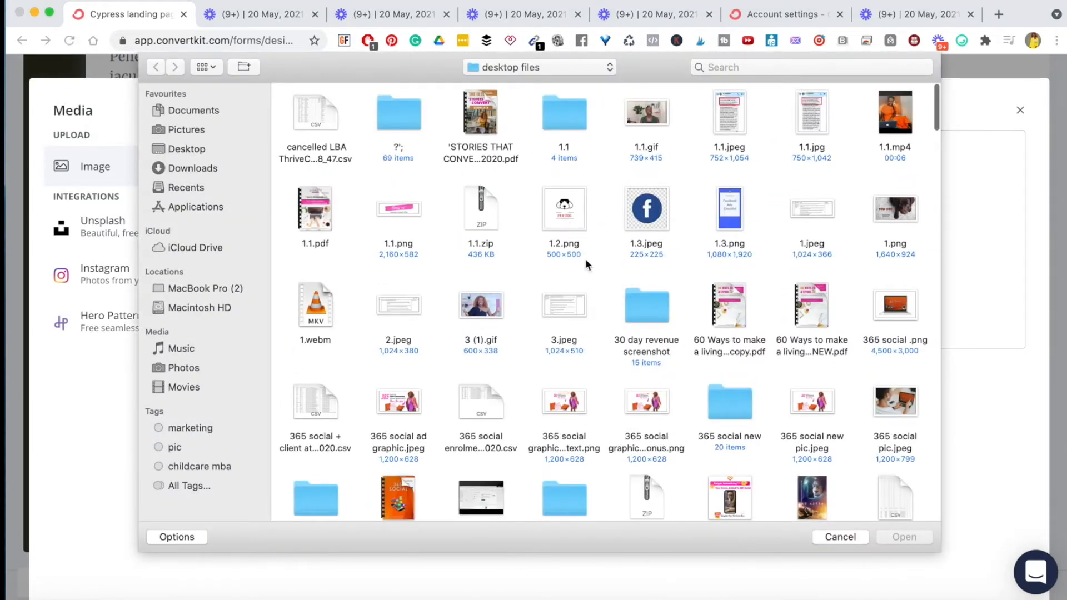
pyautogui.click(744, 212)
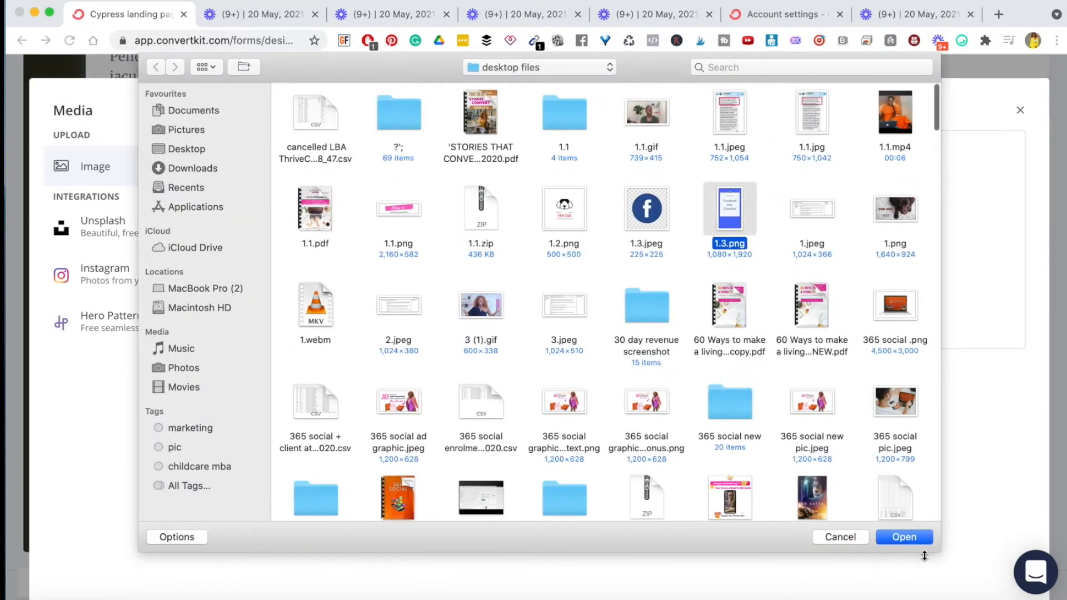
pyautogui.click(904, 535)
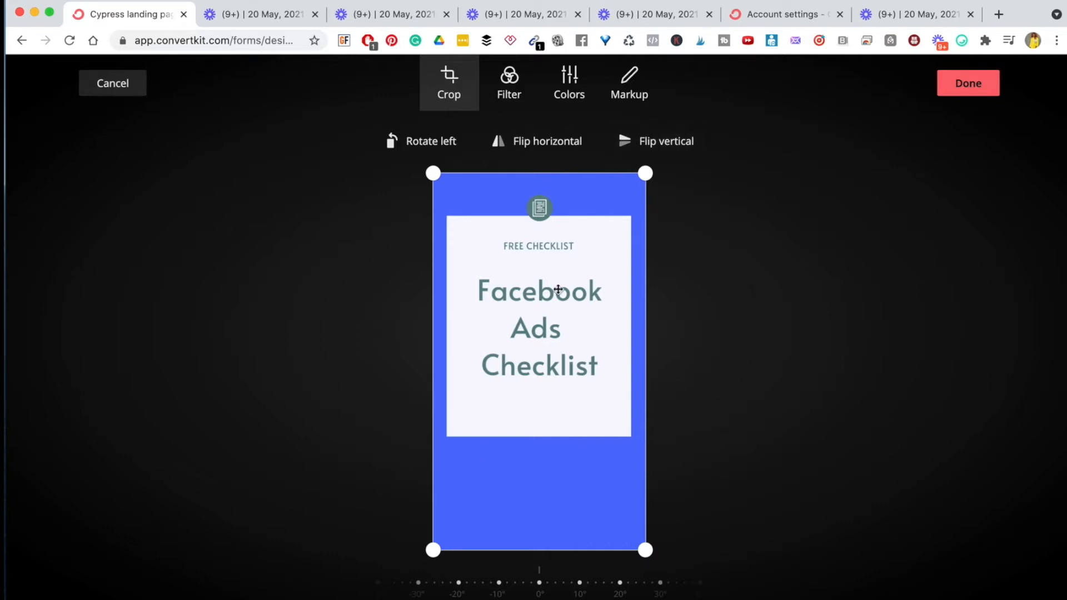
pyautogui.click(973, 98)
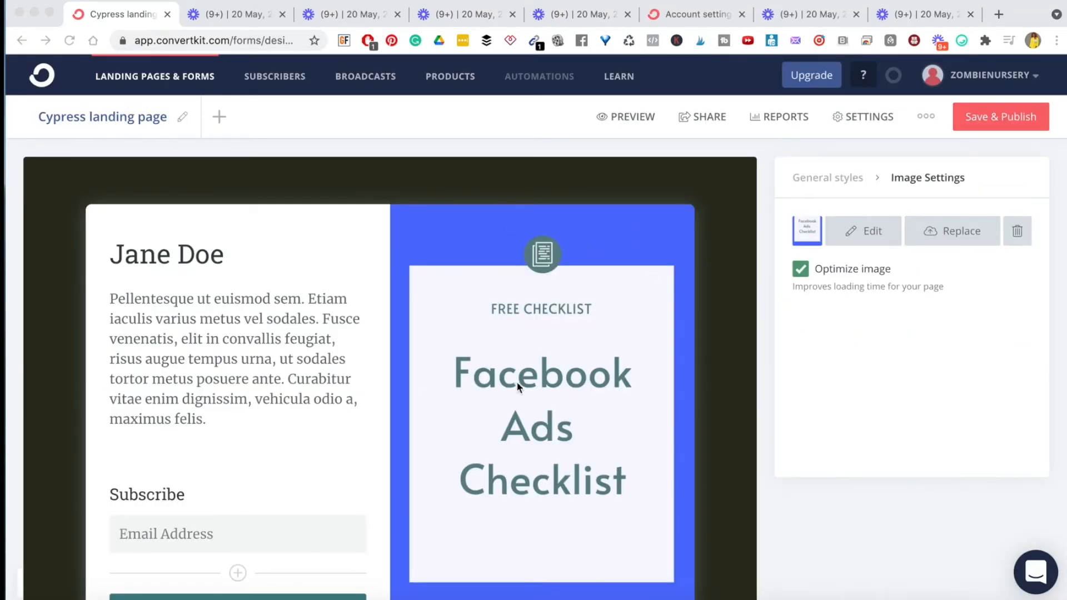
pyautogui.scroll(-1, 575, 440)
pyautogui.scroll(-3, 576, 436)
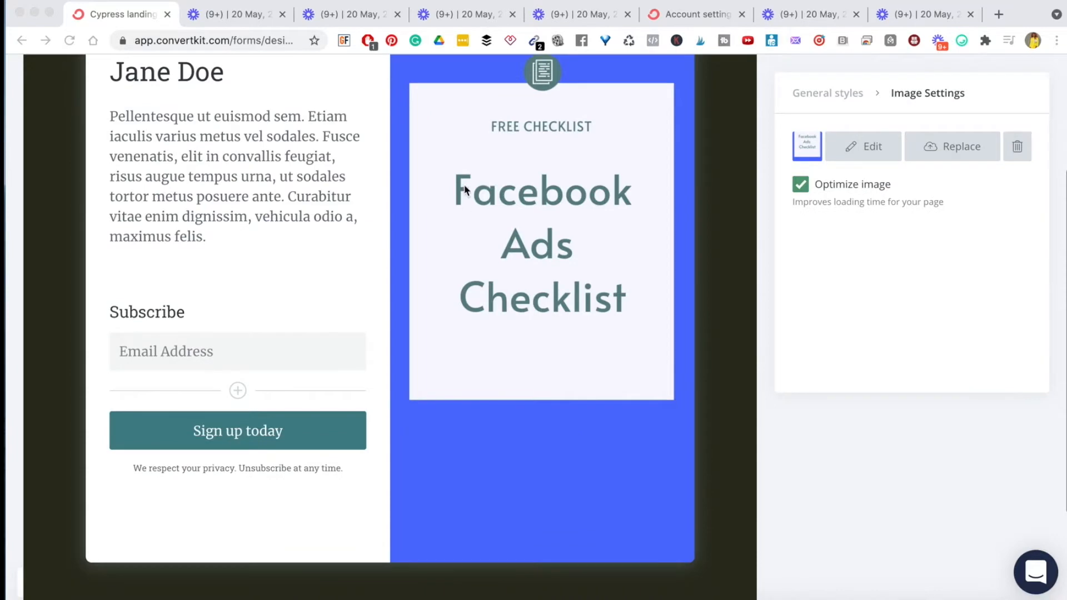
pyautogui.scroll(2, 465, 185)
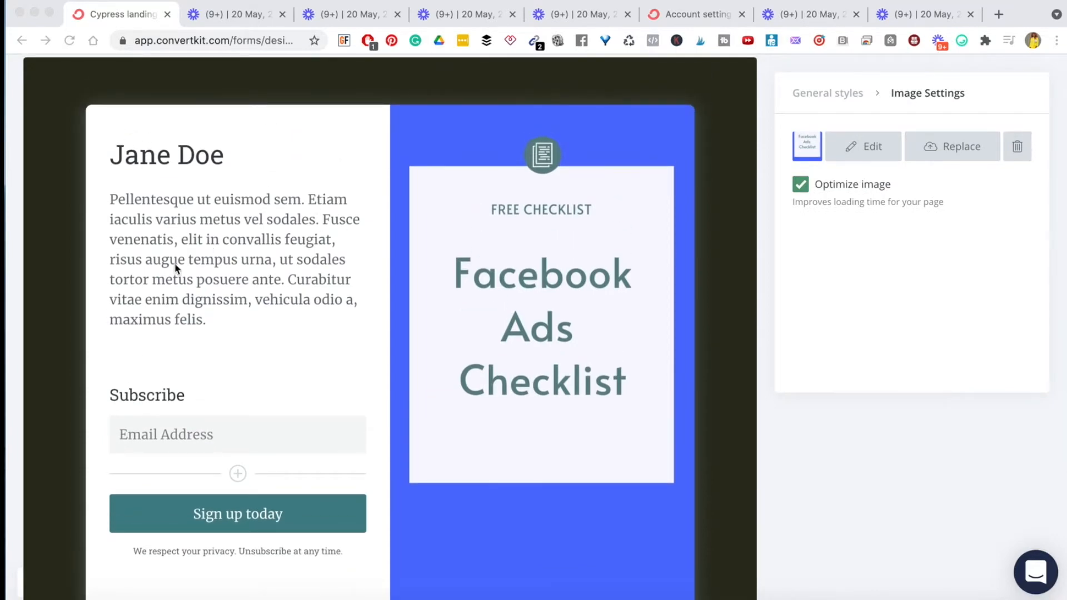
# - Replace the main heading with "Facebook Ads Checklist" and centre-align it
pyautogui.tripleClick(143, 155)
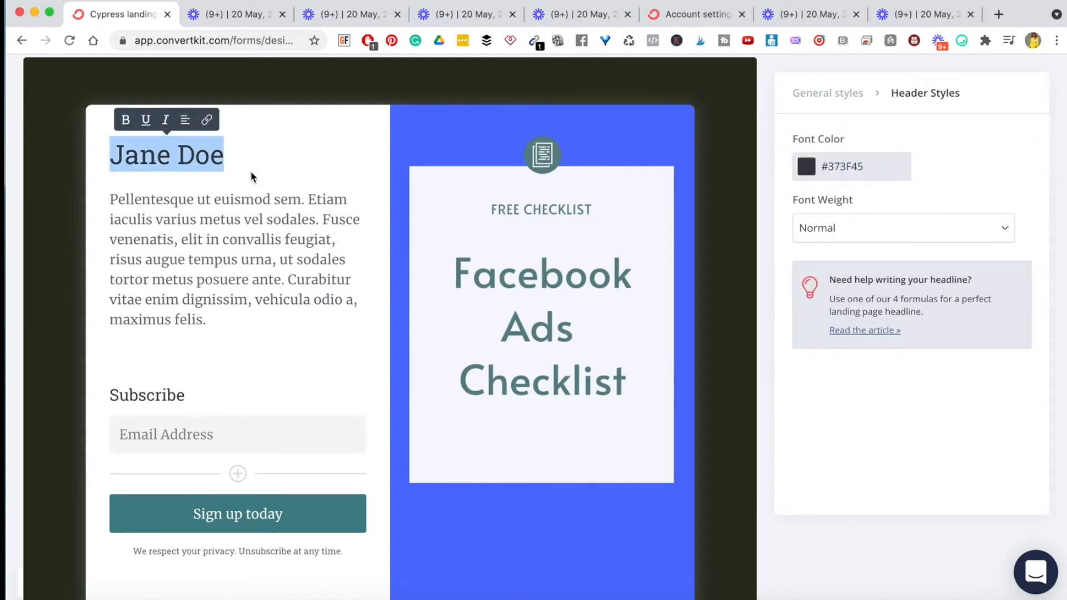
pyautogui.write('R')
pyautogui.press('BackSpace')
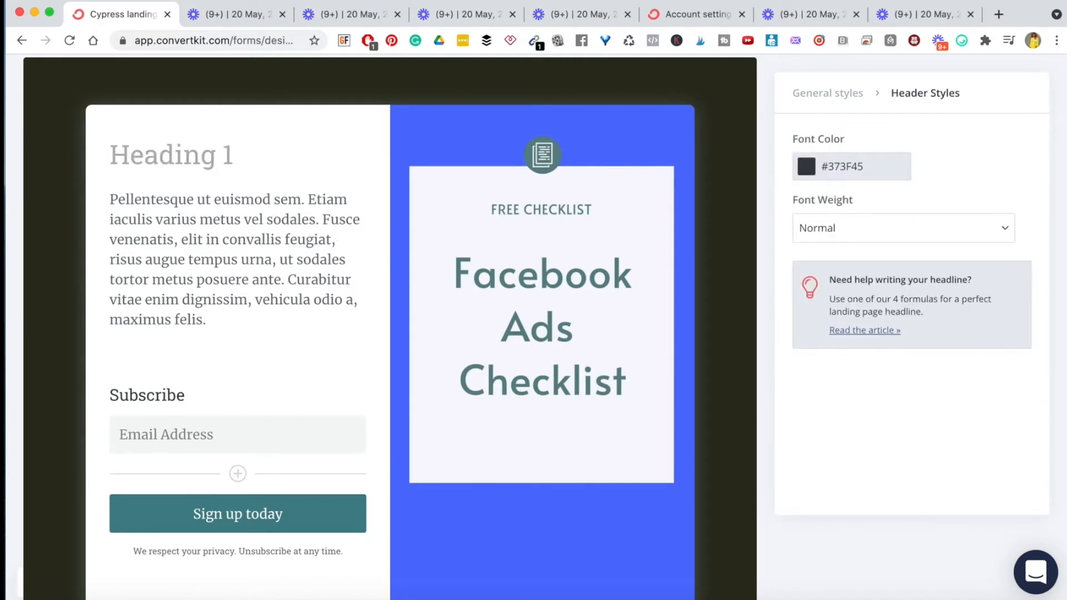
pyautogui.write('Facebook Ads ')
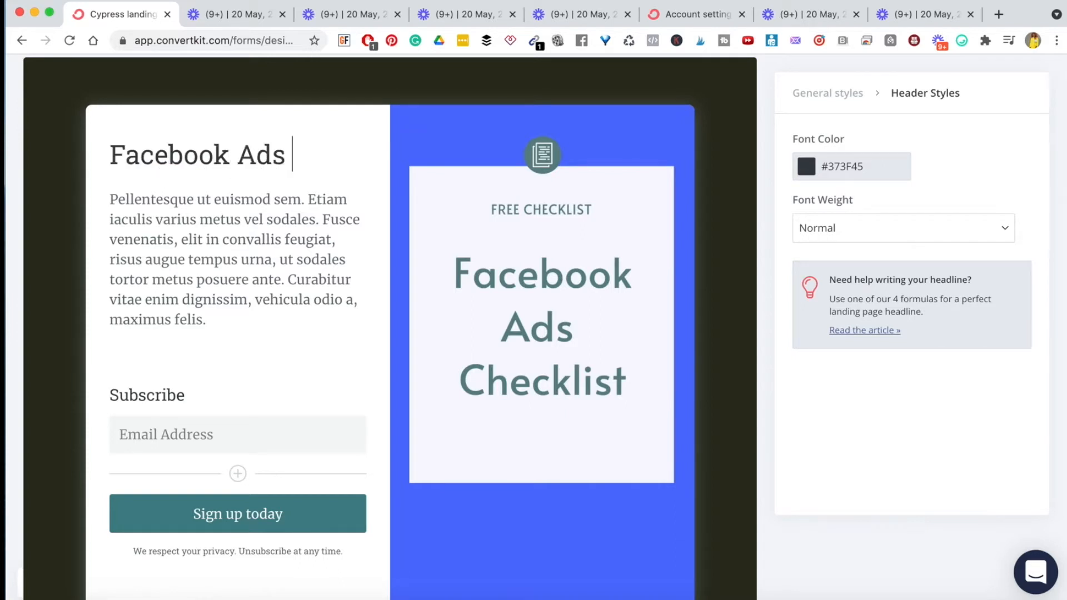
pyautogui.write('Checklist')
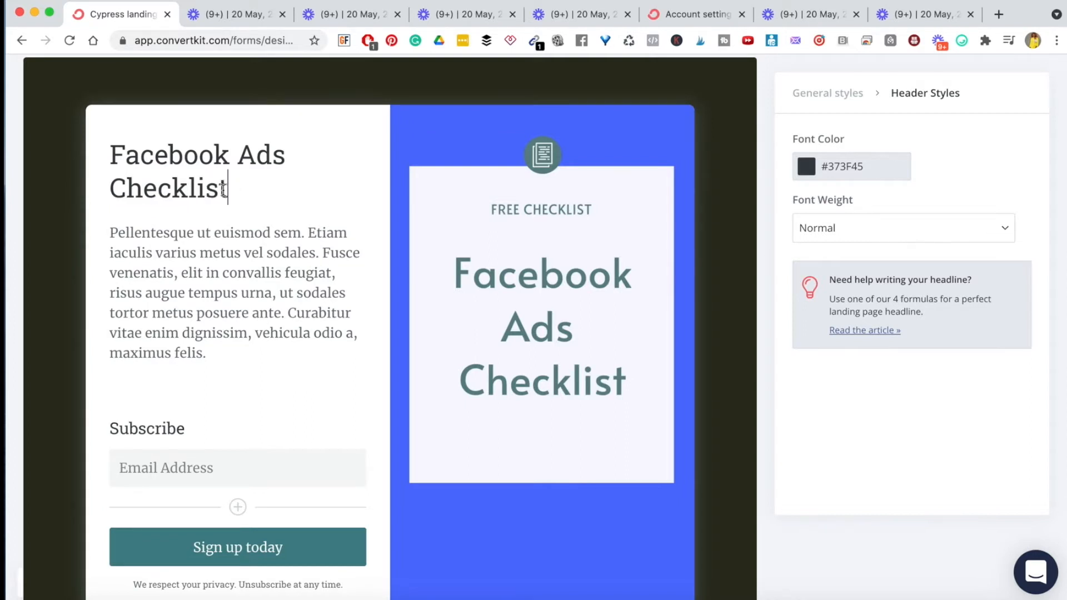
pyautogui.tripleClick(203, 174)
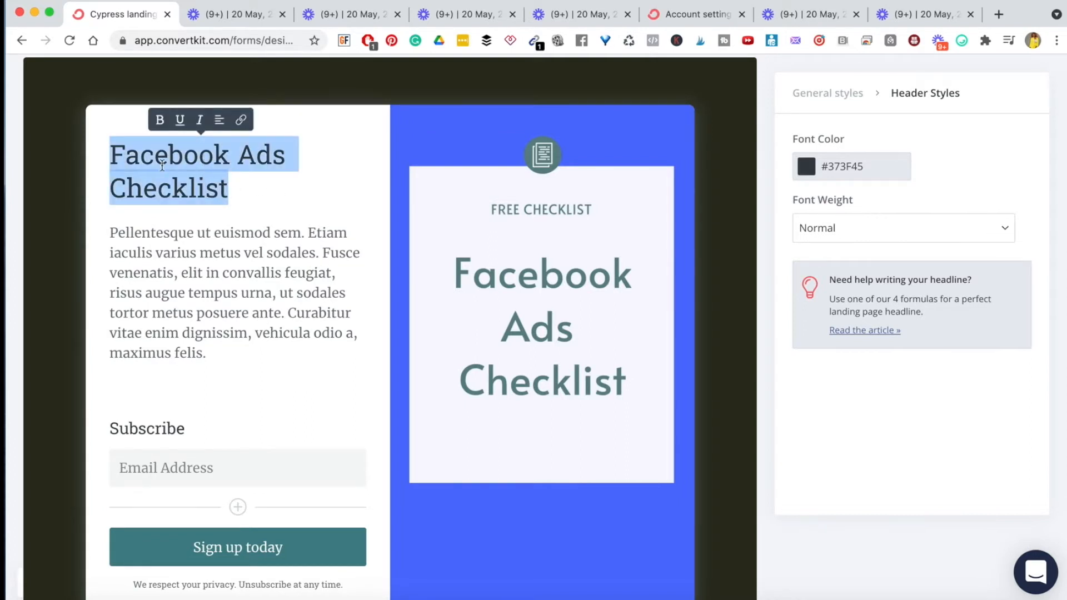
pyautogui.click(221, 121)
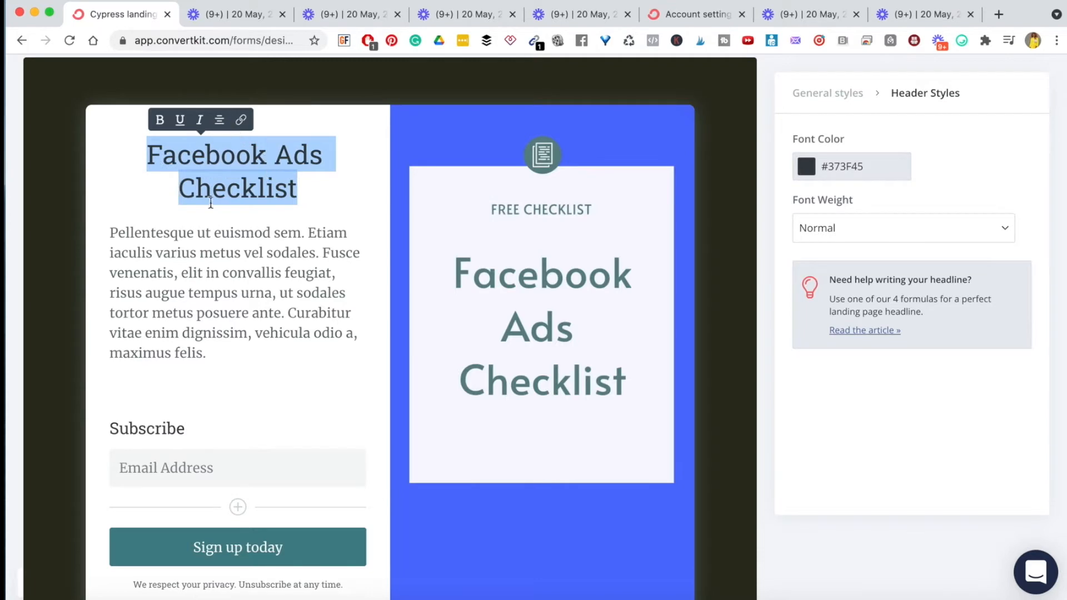
# - Replace the placeholder paragraph under the heading with the line "Ready to nail Facebook Ads?"
pyautogui.tripleClick(170, 253)
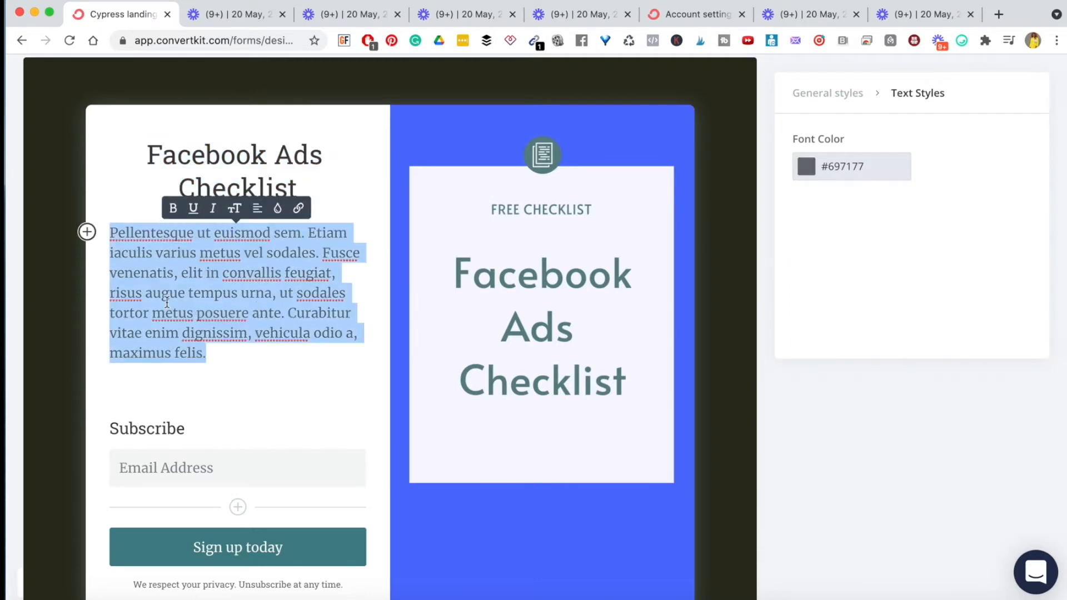
pyautogui.write('Reday')
pyautogui.press('BackSpace')
pyautogui.press('BackSpace')
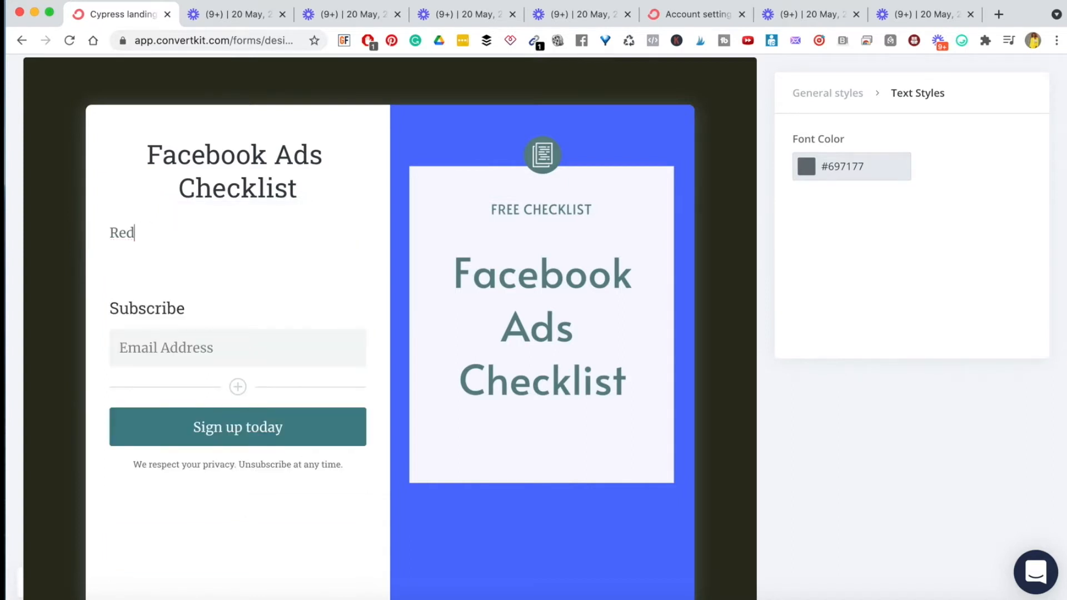
pyautogui.write('dy to nail Facebook')
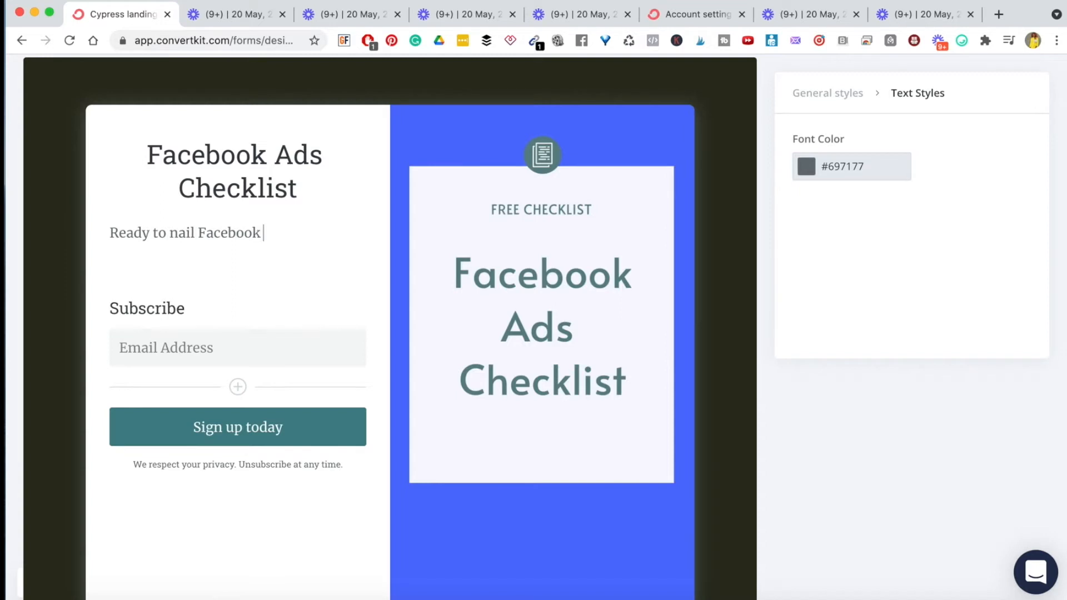
pyautogui.press('BackSpace')
pyautogui.press('BackSpace')
pyautogui.press('BackSpace')
pyautogui.press('BackSpace')
pyautogui.press('Return')
# - Add a second paragraph: "Grab my FREE checklist which walks you through how to set up your Facebook Ads confidently in a matter of minutes"
pyautogui.write('Grab my')
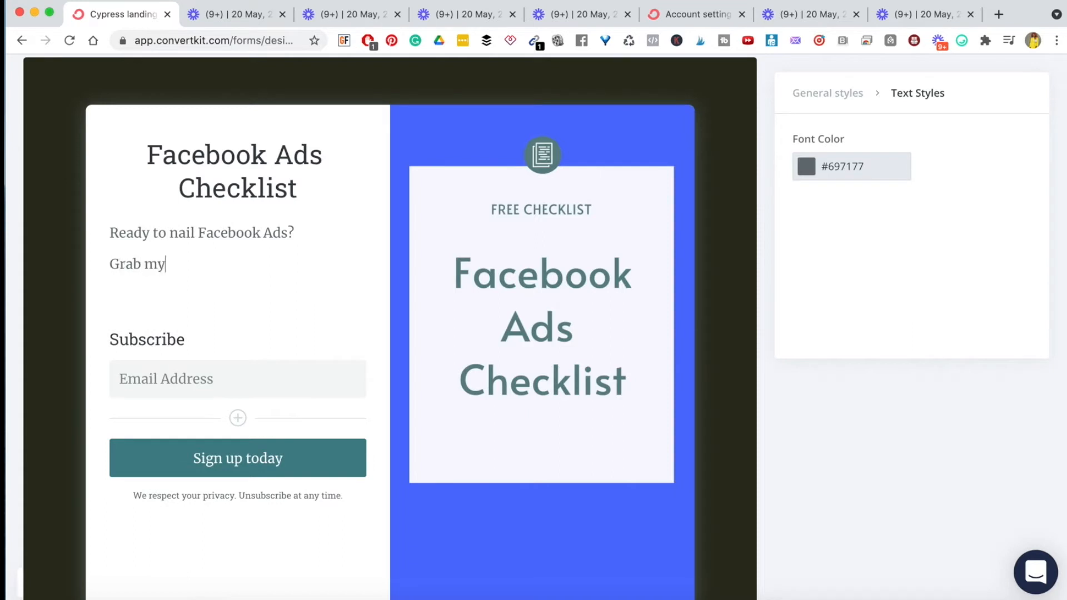
pyautogui.write(' FREE checkli')
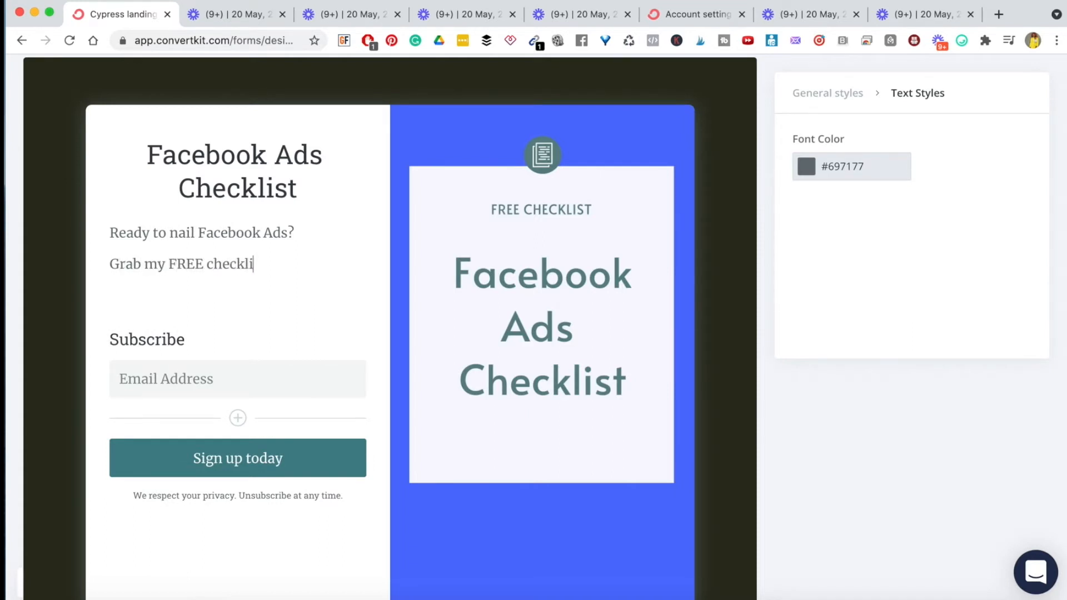
pyautogui.write('st which walks you tho')
pyautogui.press('BackSpace')
pyautogui.press('BackSpace')
pyautogui.write('hrough')
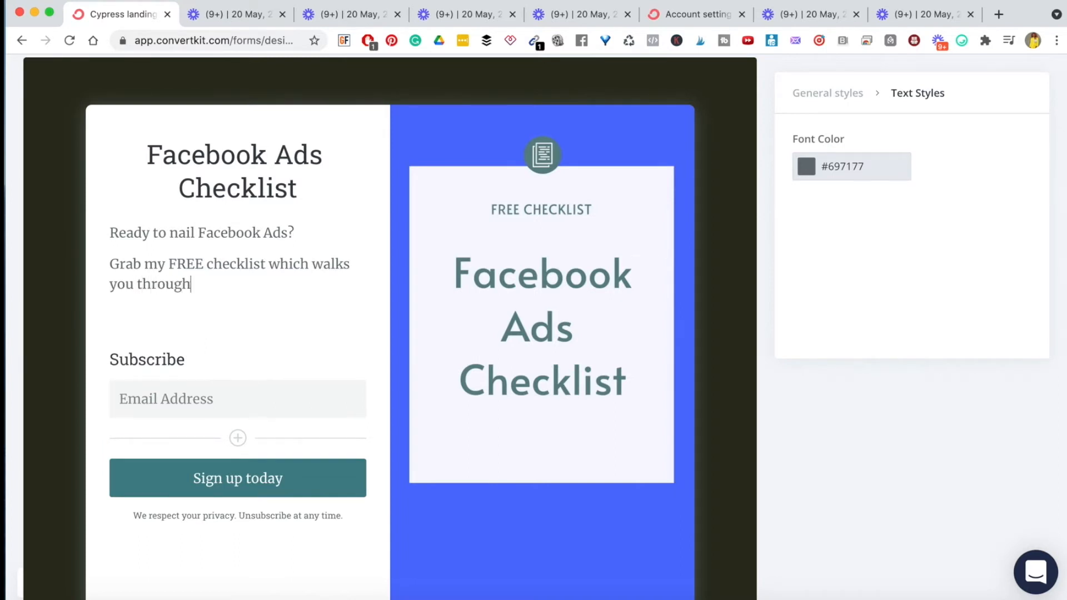
pyautogui.write(' how t')
pyautogui.press('BackSpace')
pyautogui.press('BackSpace')
pyautogui.press('BackSpace')
pyautogui.press('BackSpace')
pyautogui.write('how to set up your Faceboo')
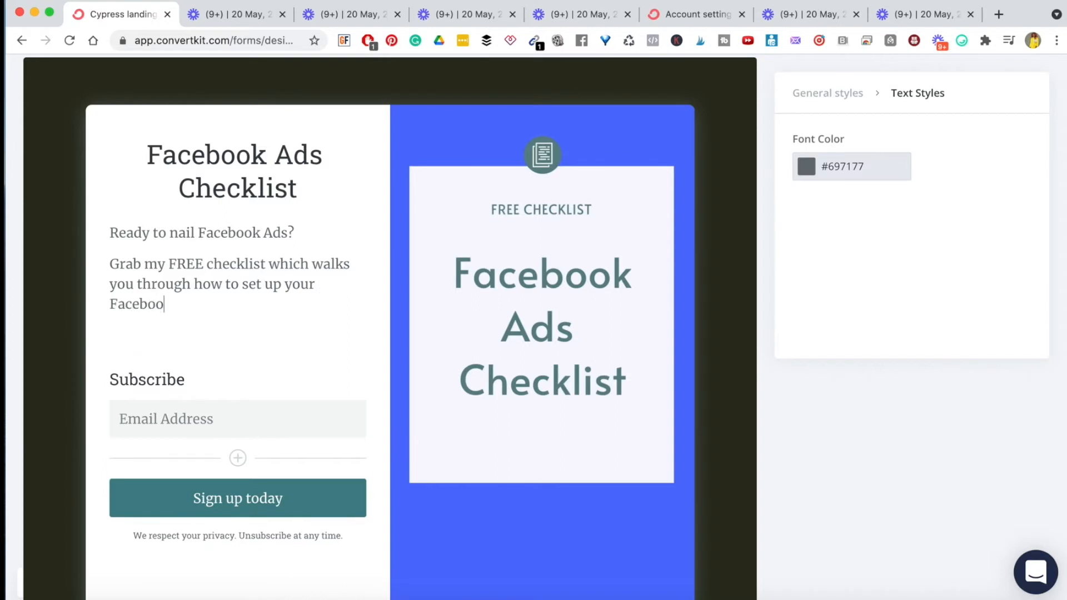
pyautogui.write('k Ads confidently in a matter os')
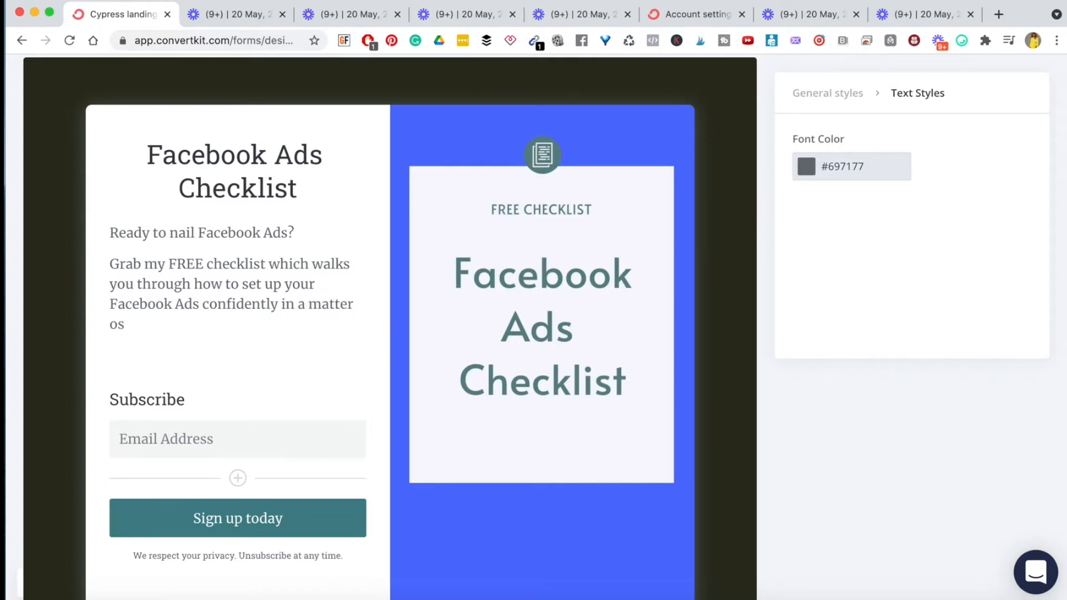
pyautogui.press('BackSpace')
pyautogui.write('f minutes')
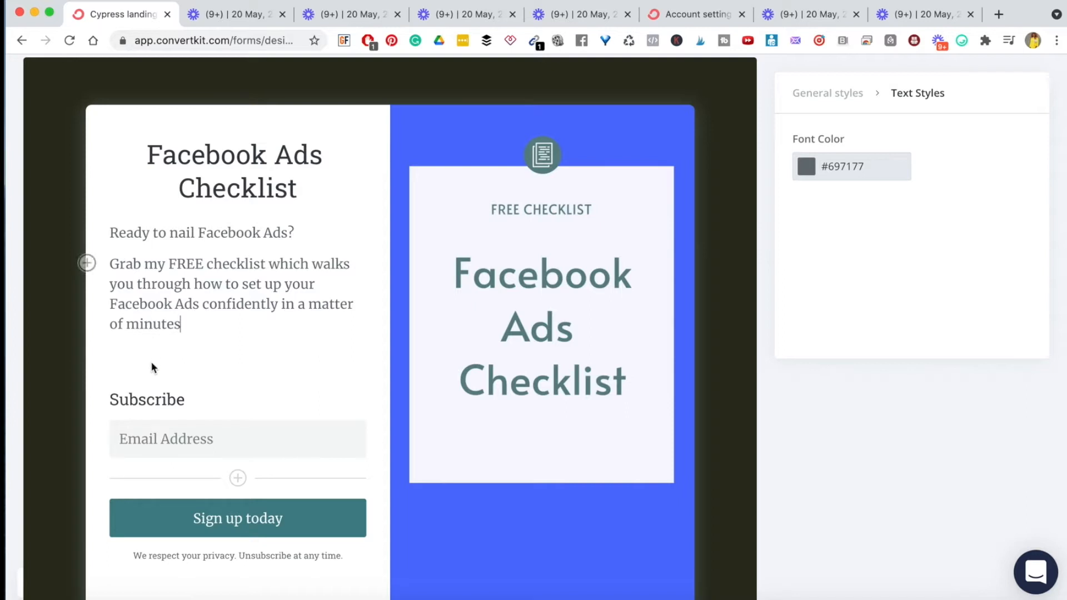
pyautogui.click(199, 307)
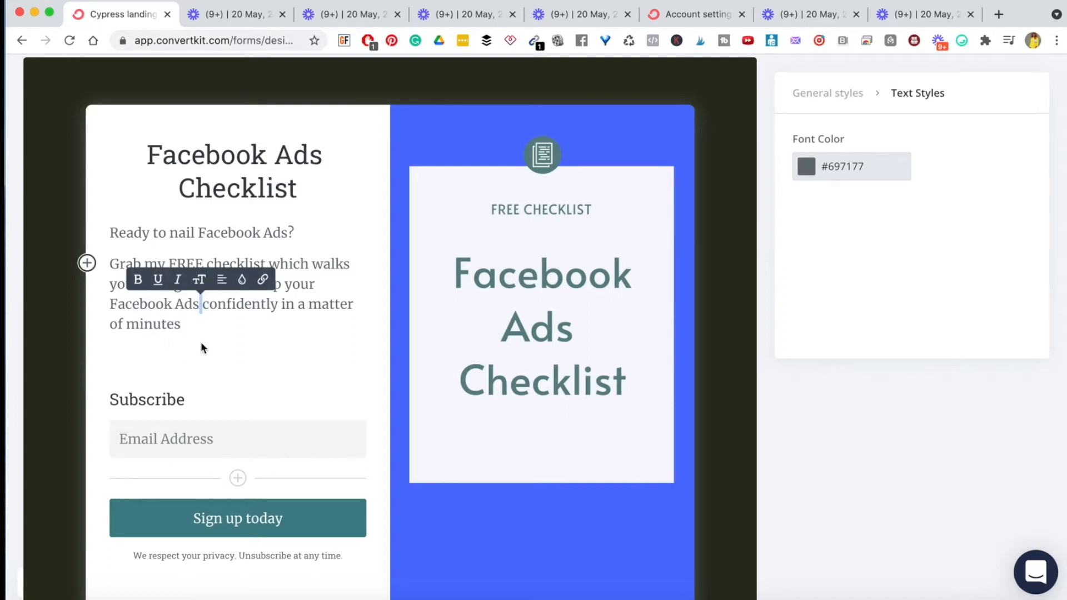
# - Replace the "Subscribe" heading above the sign-up form with "Where should I send this to?"
pyautogui.doubleClick(159, 400)
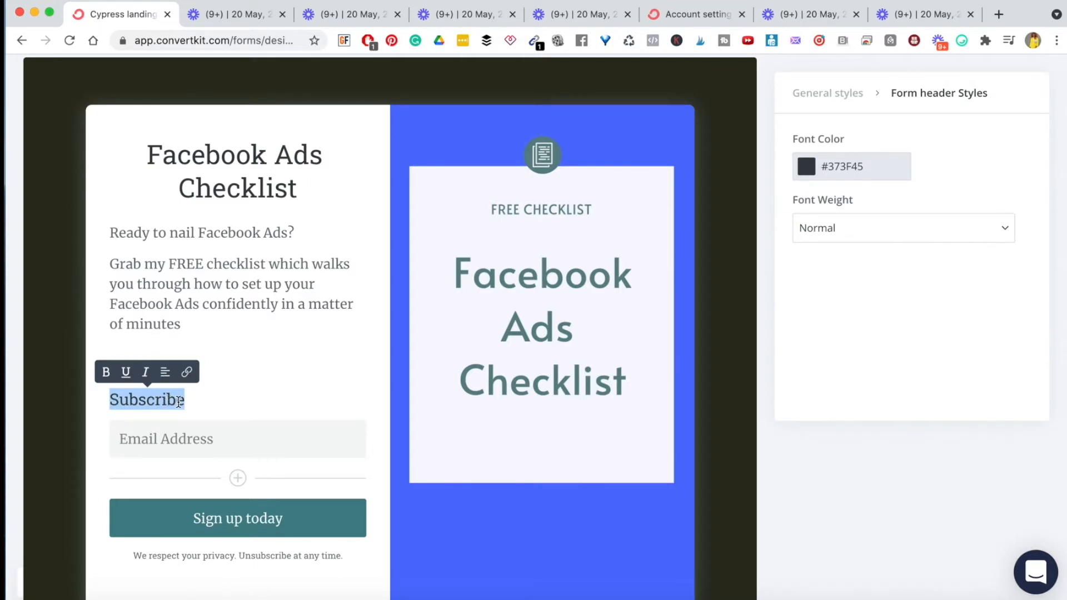
pyautogui.write('where')
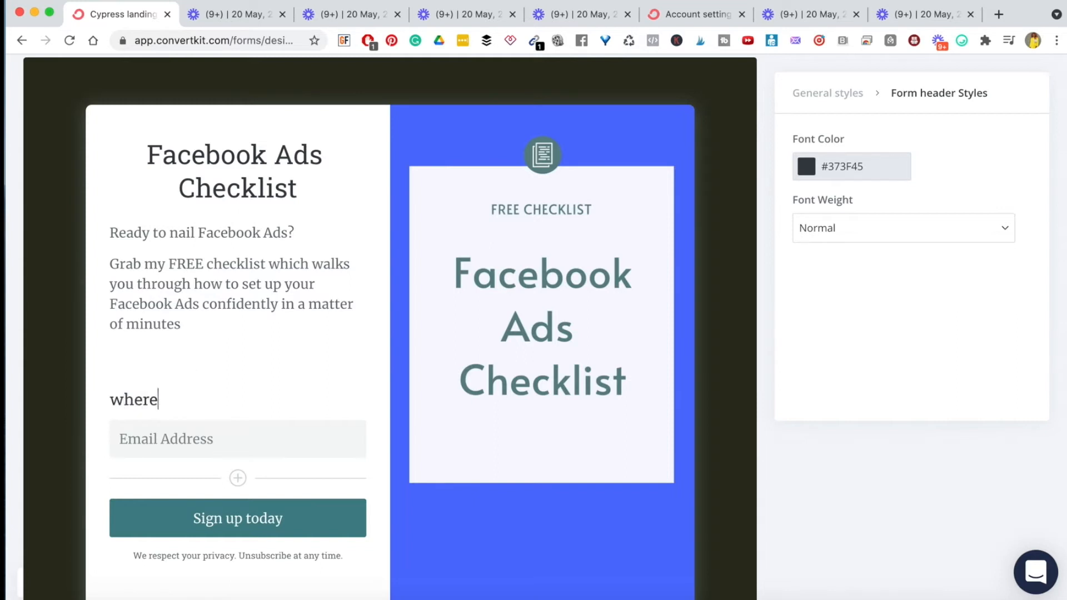
pyautogui.press('BackSpace')
pyautogui.press('BackSpace')
pyautogui.press('BackSpace')
pyautogui.press('BackSpace')
pyautogui.press('BackSpace')
pyautogui.write('Where should I sen')
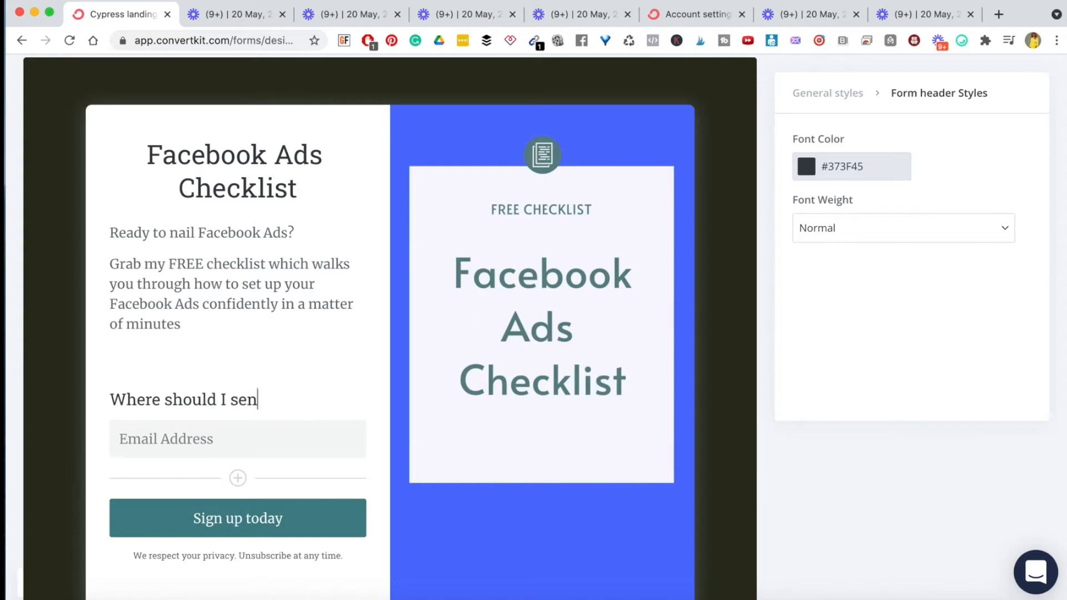
pyautogui.write('d this to?')
# - Reword the heading above the sign-up form as "Insert your name and email:"
pyautogui.tripleClick(154, 397)
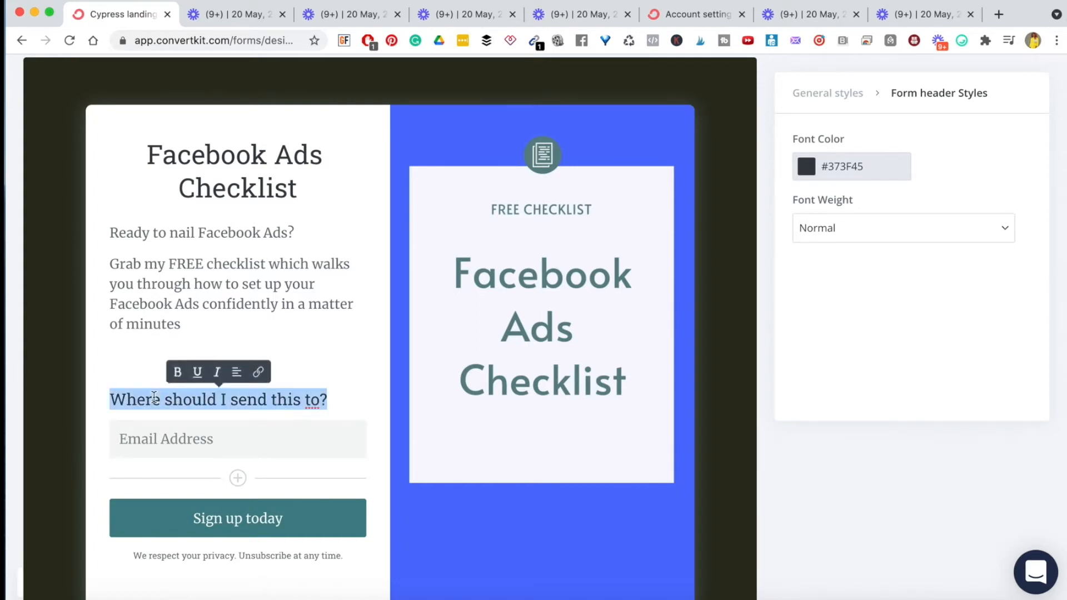
pyautogui.write('Insert your name and')
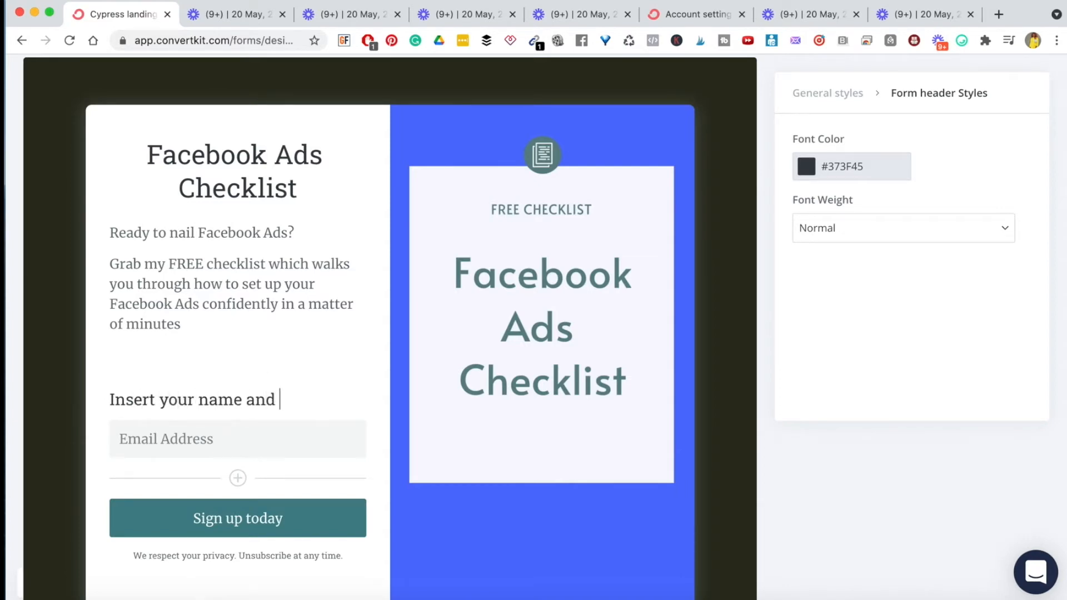
pyautogui.write(' email:')
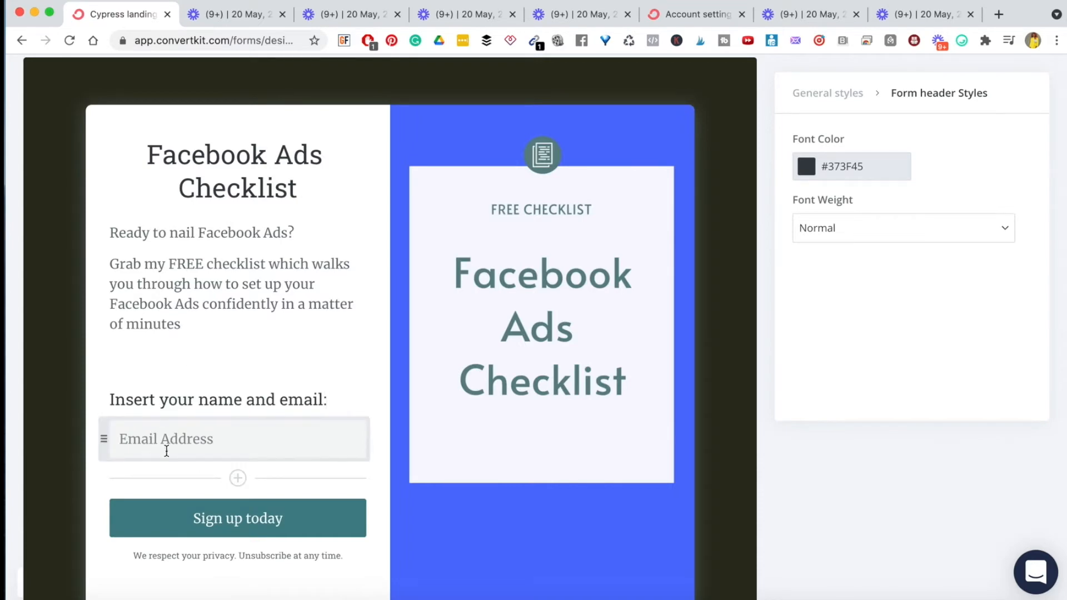
# - Add a First Name custom field to the sign-up form and move it above the Email Address field
pyautogui.scroll(-2, 212, 312)
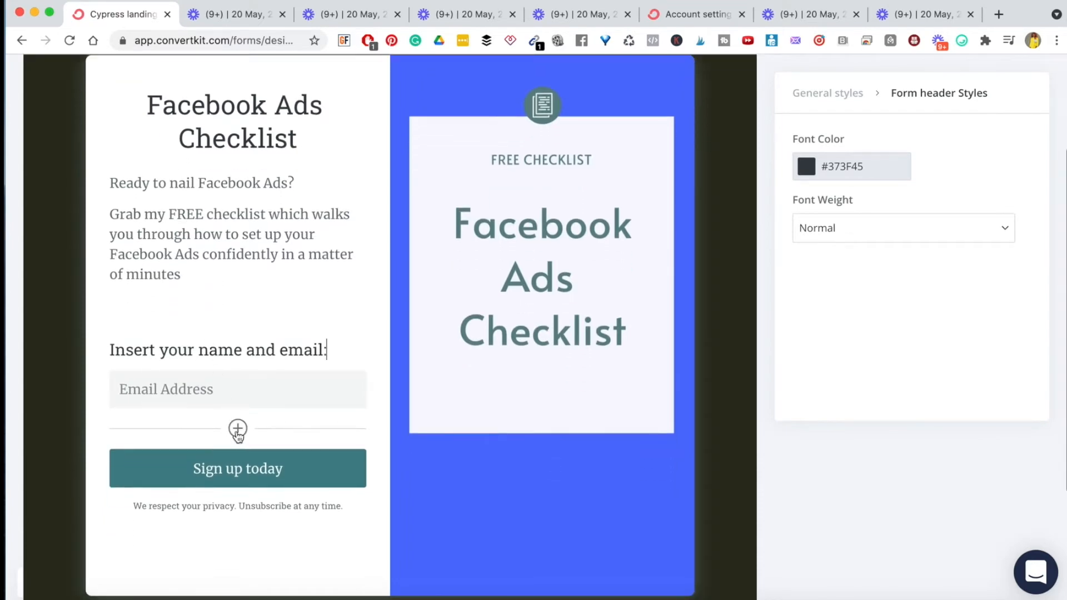
pyautogui.click(238, 431)
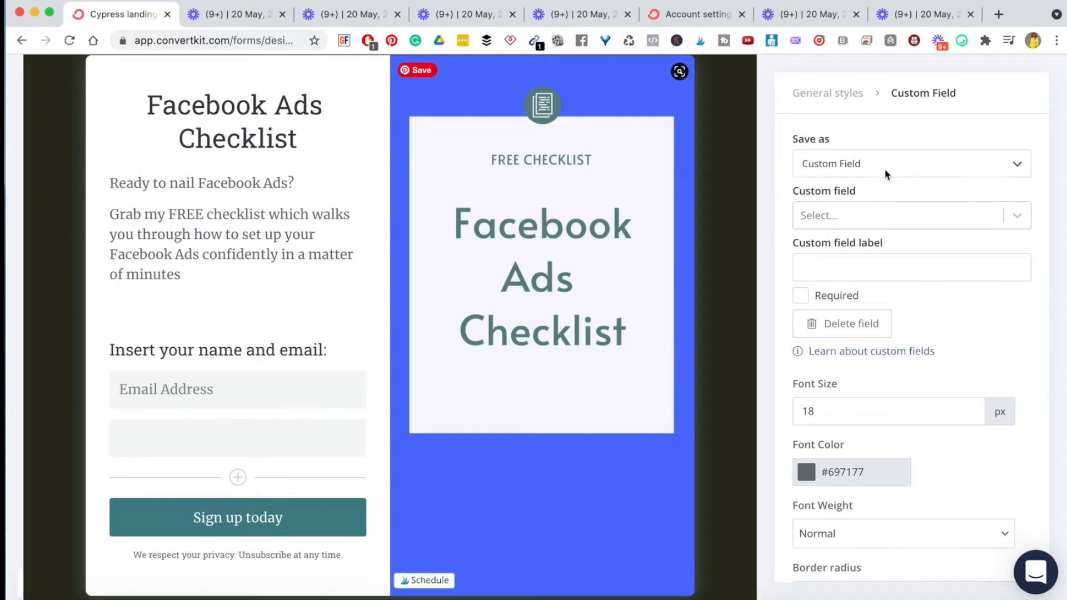
pyautogui.click(1017, 215)
pyautogui.click(912, 252)
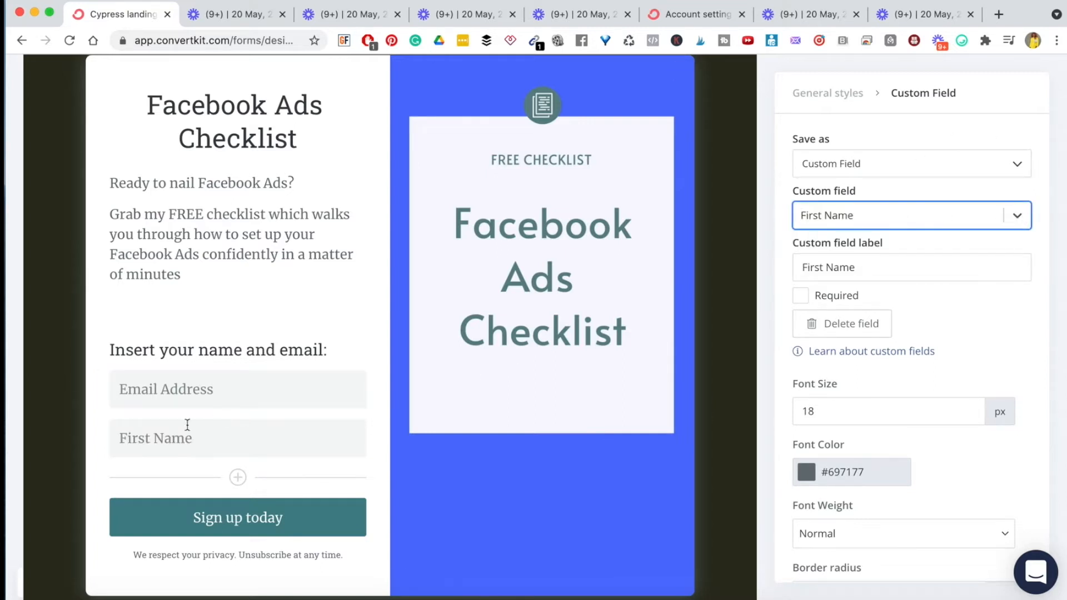
pyautogui.moveTo(103, 431); pyautogui.dragTo(106, 386)
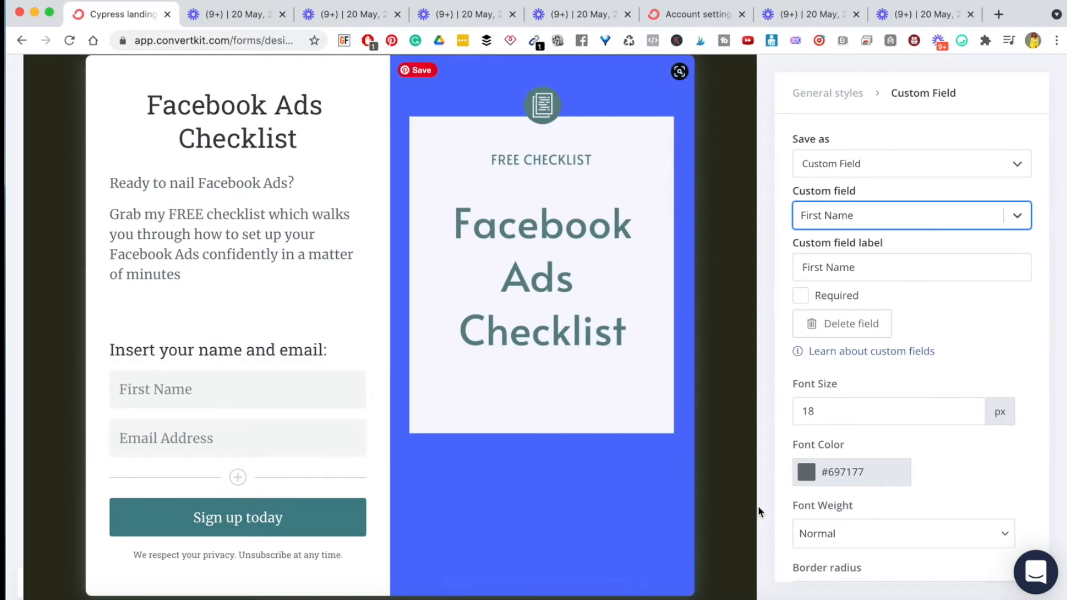
# - Set the font colour of the form's input fields to the near-black shade #050505
pyautogui.click(806, 476)
pyautogui.scroll(-3, 873, 405)
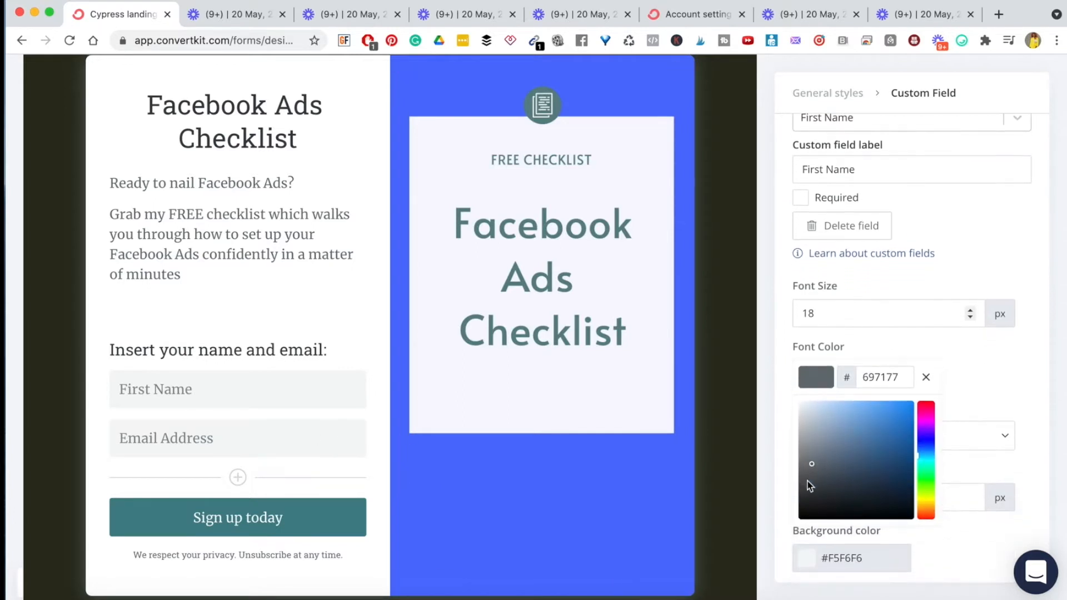
pyautogui.click(806, 518)
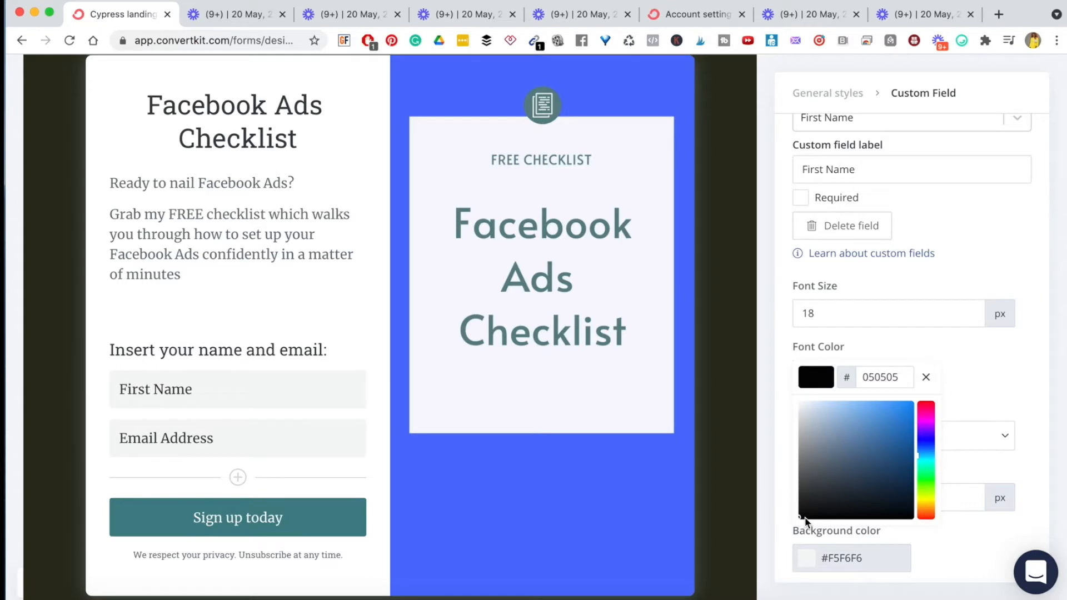
# - Replace the "Sign up today" text on the sign-up form's button with "DOWNLOAD"
pyautogui.click(308, 329)
pyautogui.scroll(-3, 301, 493)
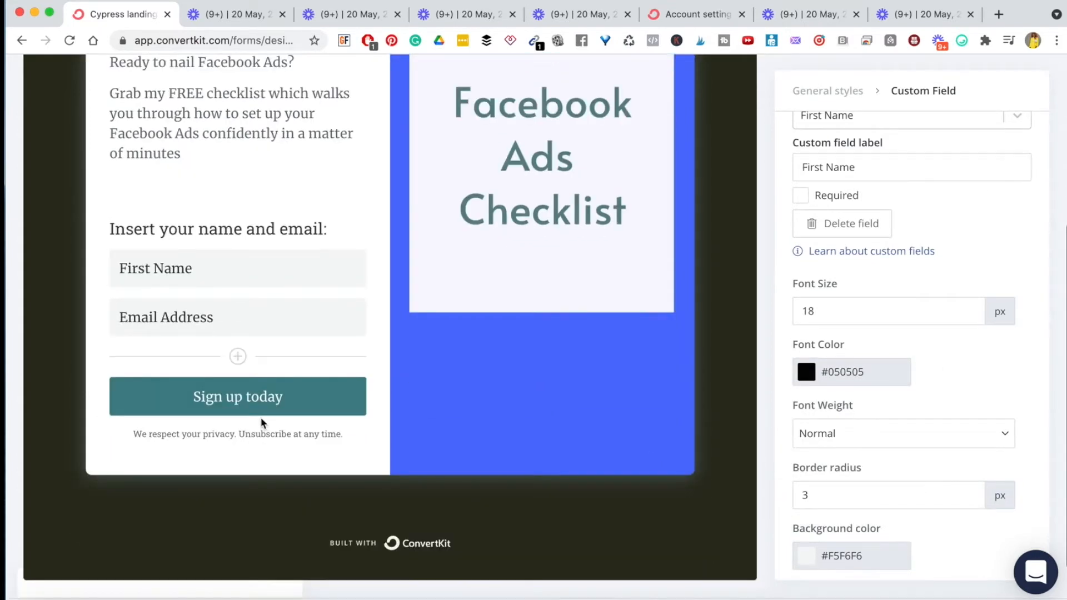
pyautogui.click(267, 401)
pyautogui.scroll(1, 314, 363)
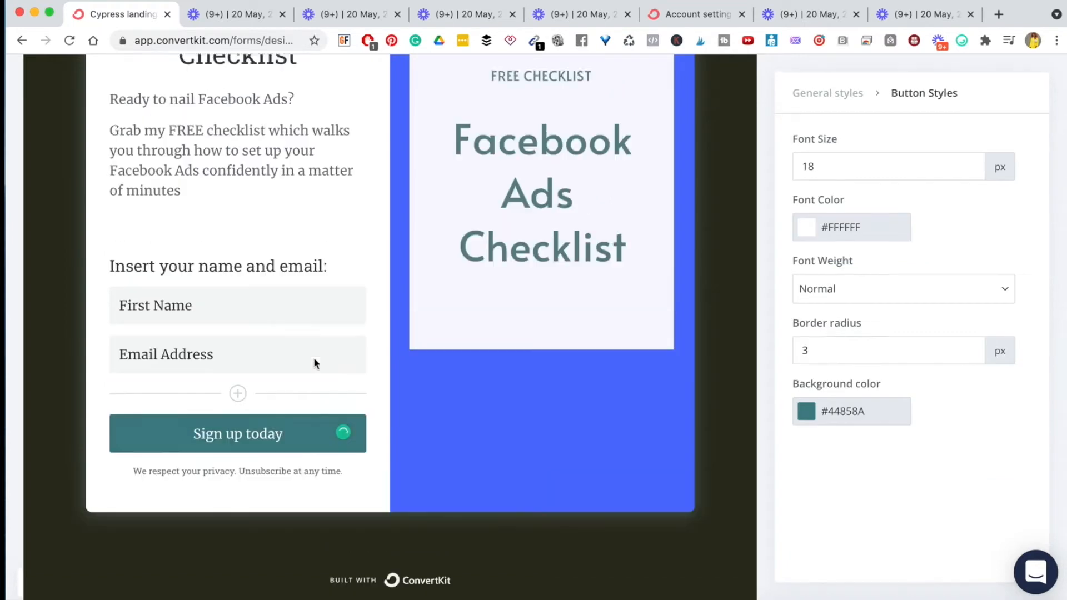
pyautogui.scroll(1, 314, 359)
pyautogui.click(235, 464)
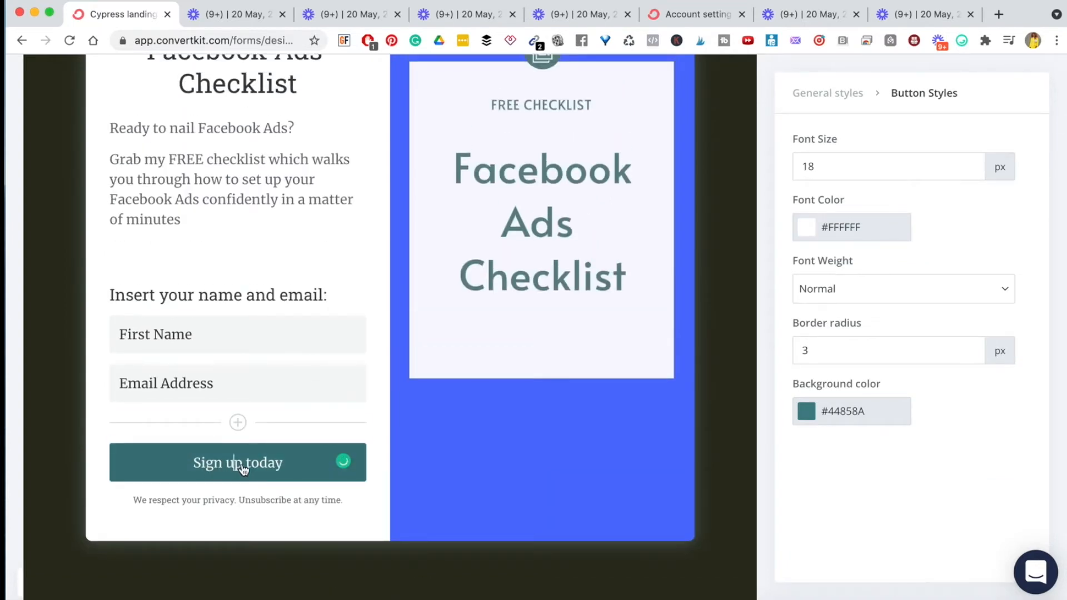
pyautogui.tripleClick(240, 466)
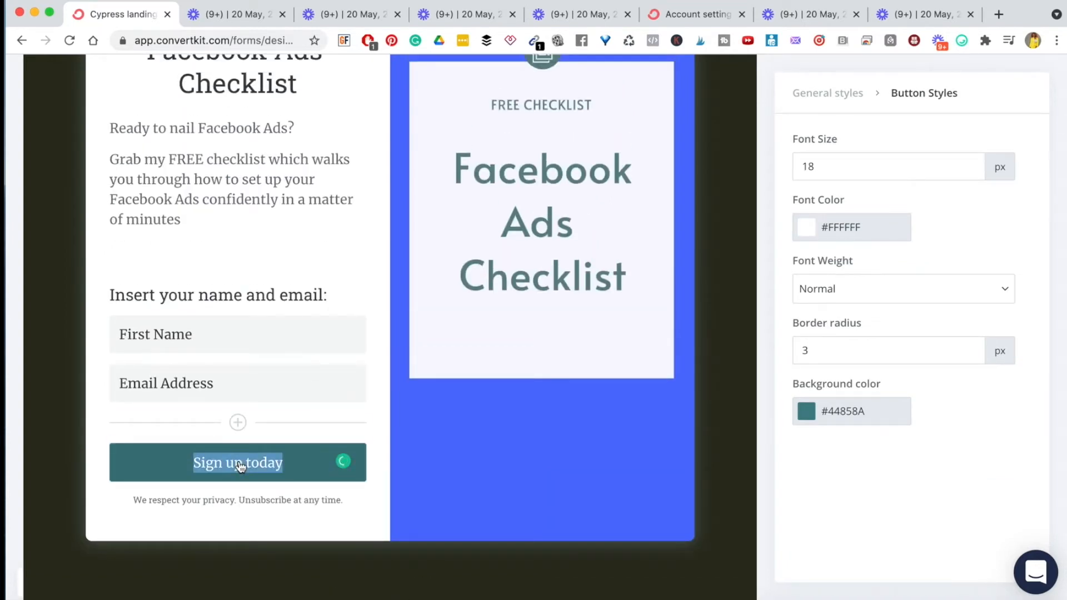
pyautogui.write('DOWN')
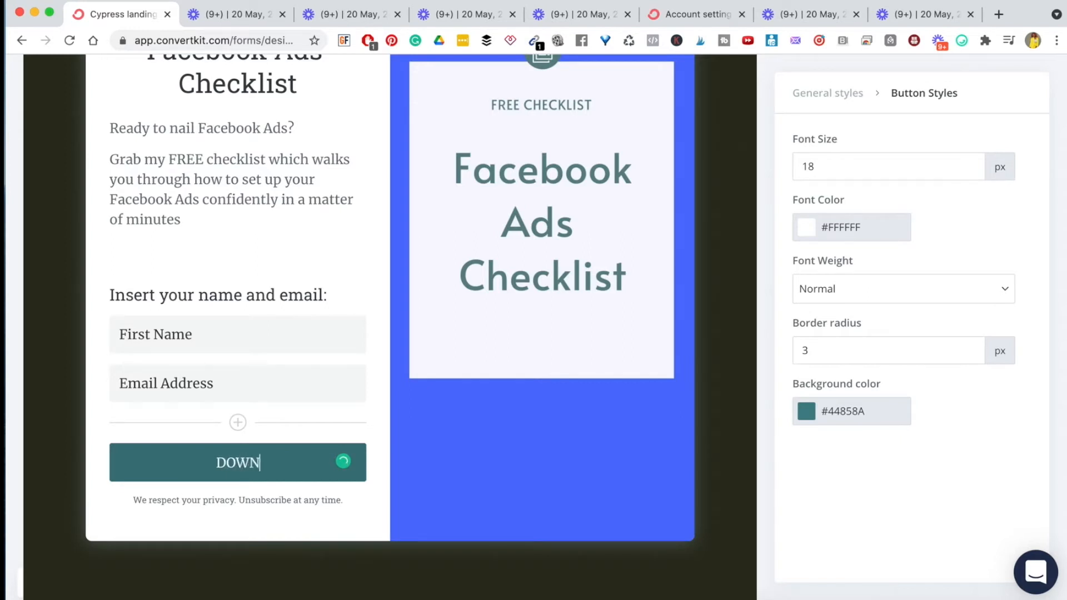
pyautogui.write('LOAD')
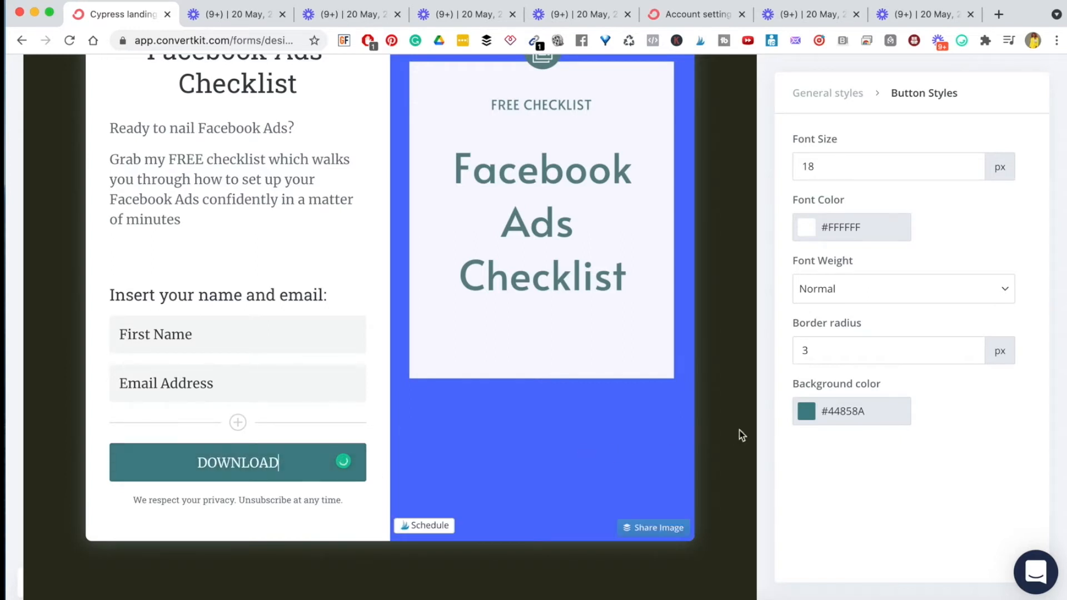
# - Set the background colour of the DOWNLOAD button to the light blue-violet shade #717FF9
pyautogui.click(808, 416)
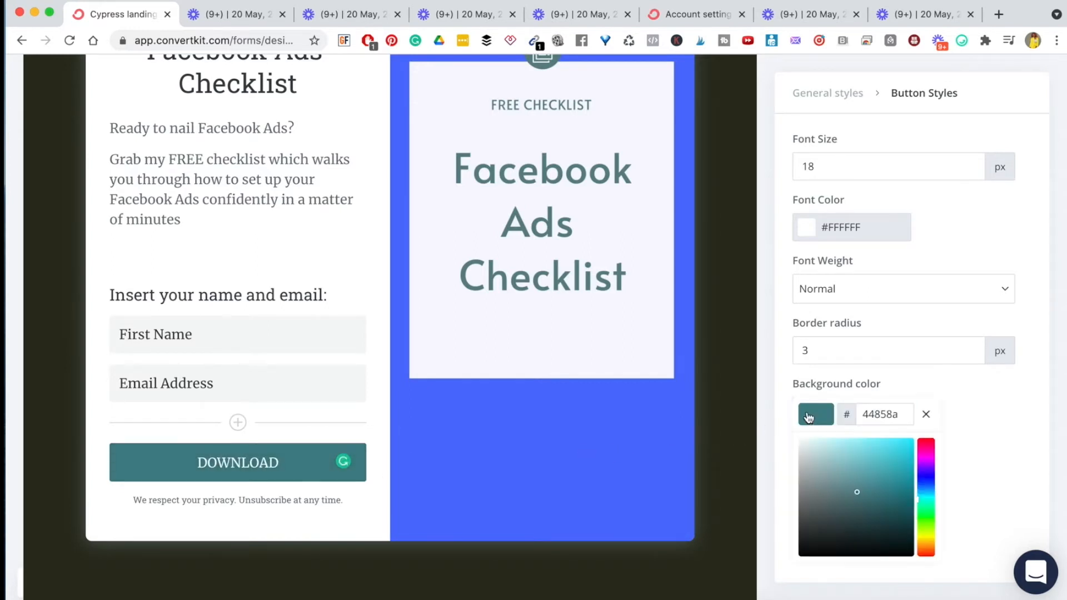
pyautogui.click(927, 481)
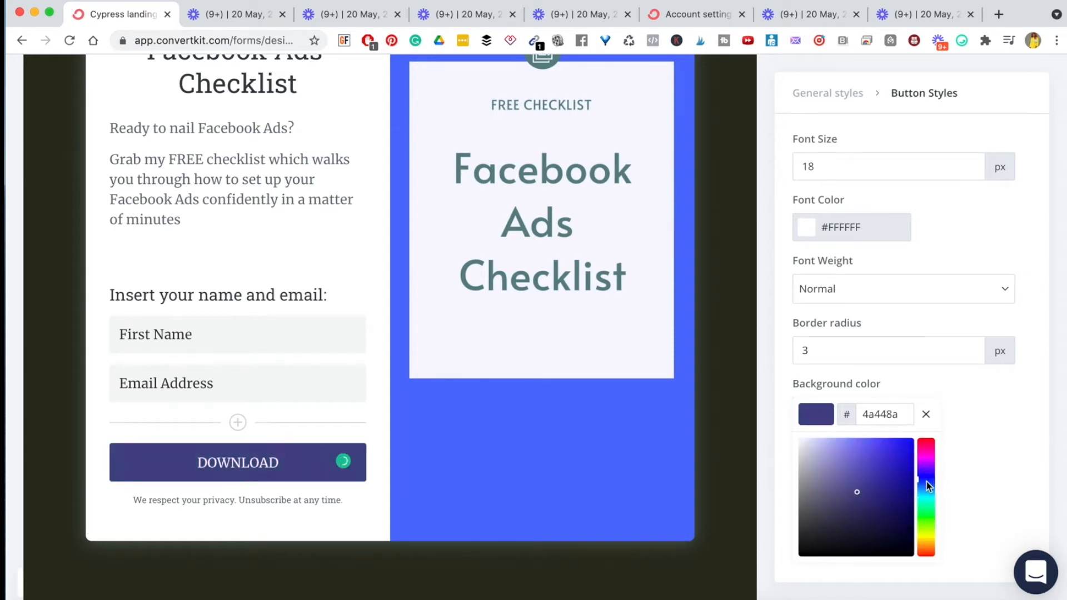
pyautogui.click(833, 447)
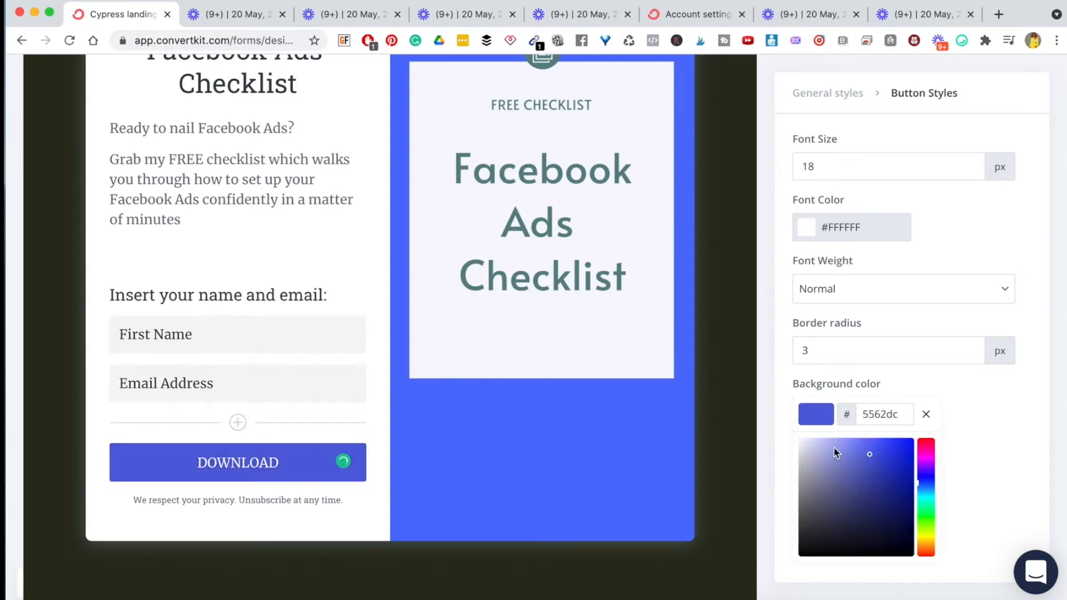
pyautogui.click(864, 465)
pyautogui.click(862, 443)
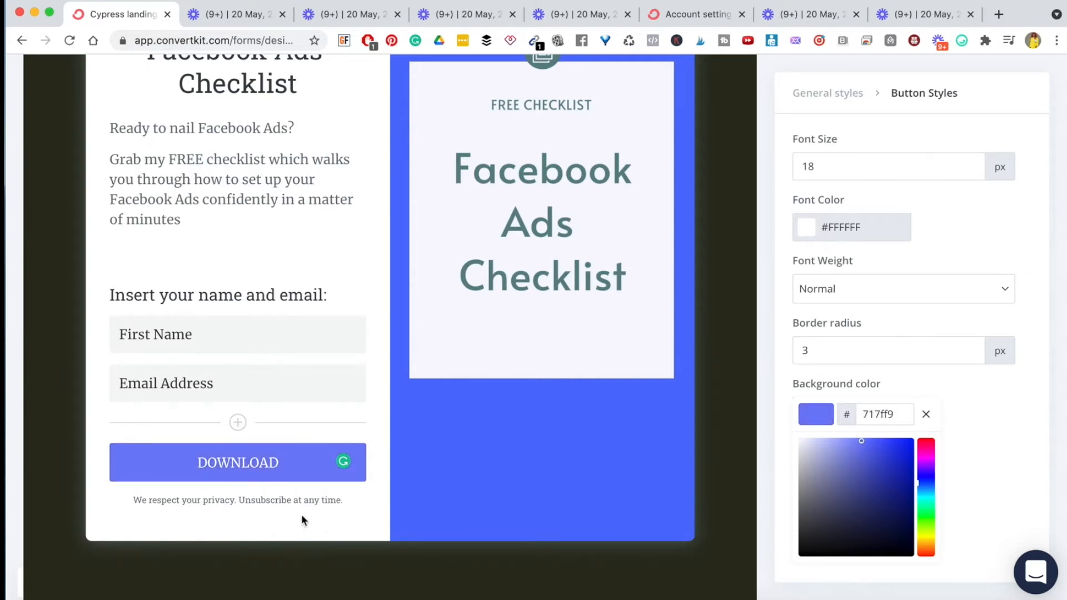
pyautogui.click(259, 510)
# - Set the border radius of the DOWNLOAD button to 2 px
pyautogui.scroll(3, 250, 386)
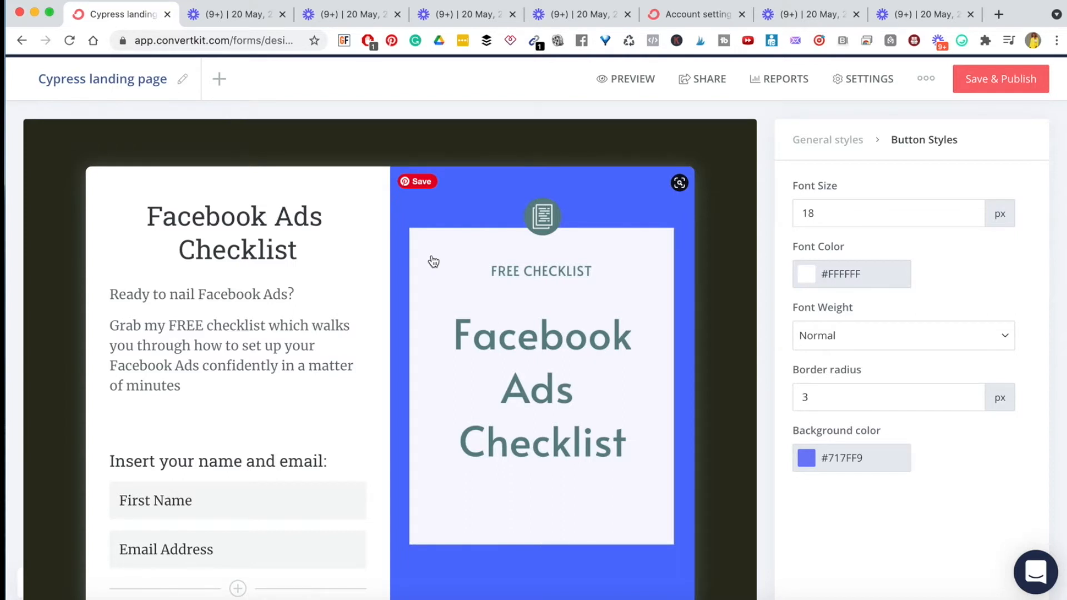
pyautogui.scroll(1, 433, 261)
pyautogui.scroll(-2, 431, 261)
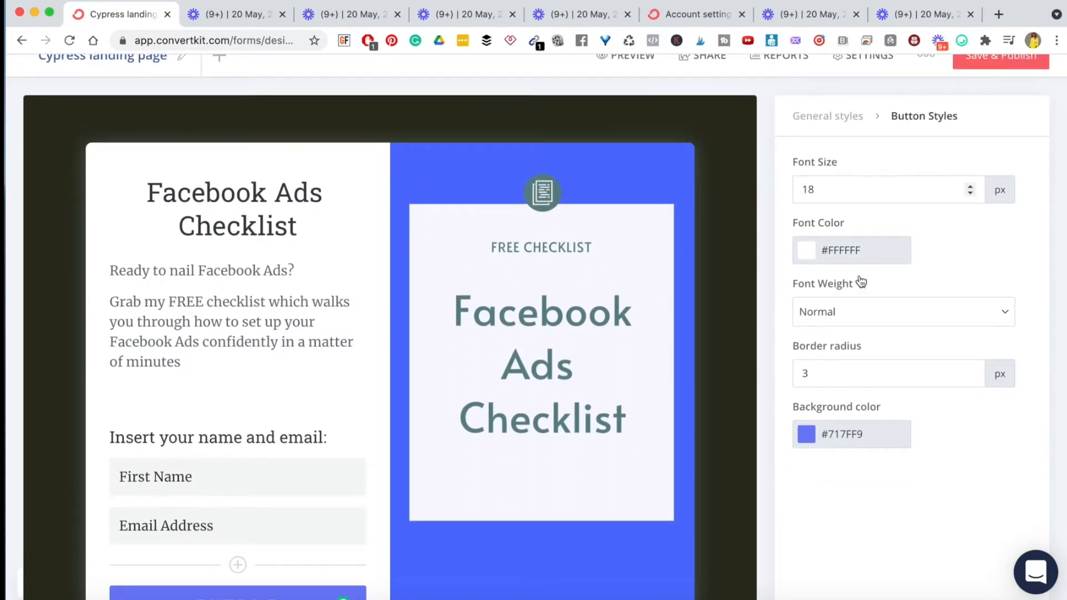
pyautogui.click(970, 370)
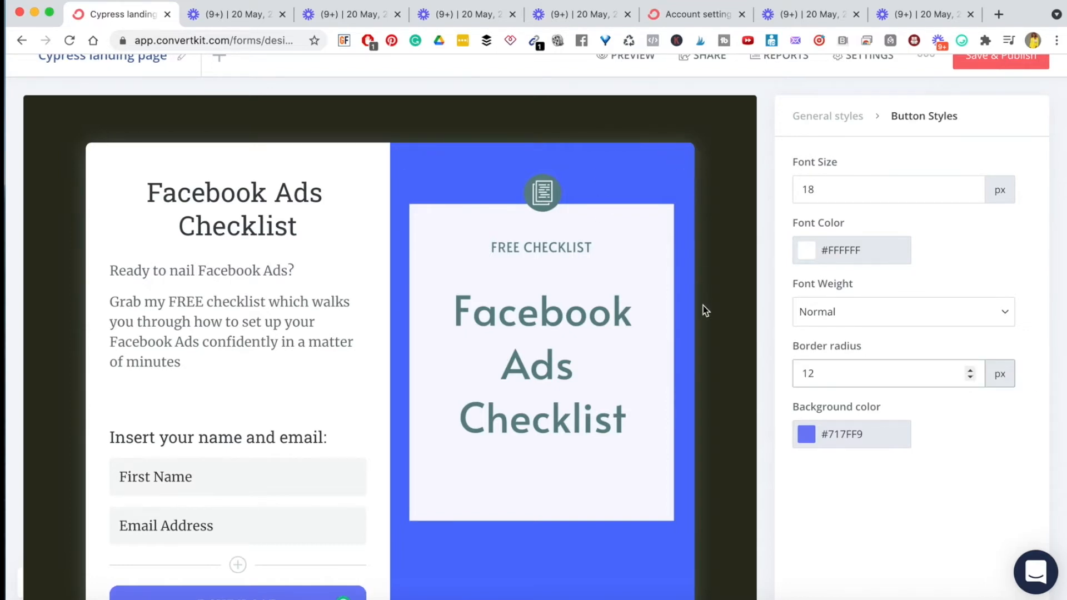
pyautogui.click(970, 378)
pyautogui.click(970, 378)
pyautogui.click(971, 378)
pyautogui.click(970, 378)
# - Return to the general styles and examine the font, background, card colour and custom CSS options alongside the page
pyautogui.scroll(1, 911, 283)
pyautogui.scroll(1, 924, 257)
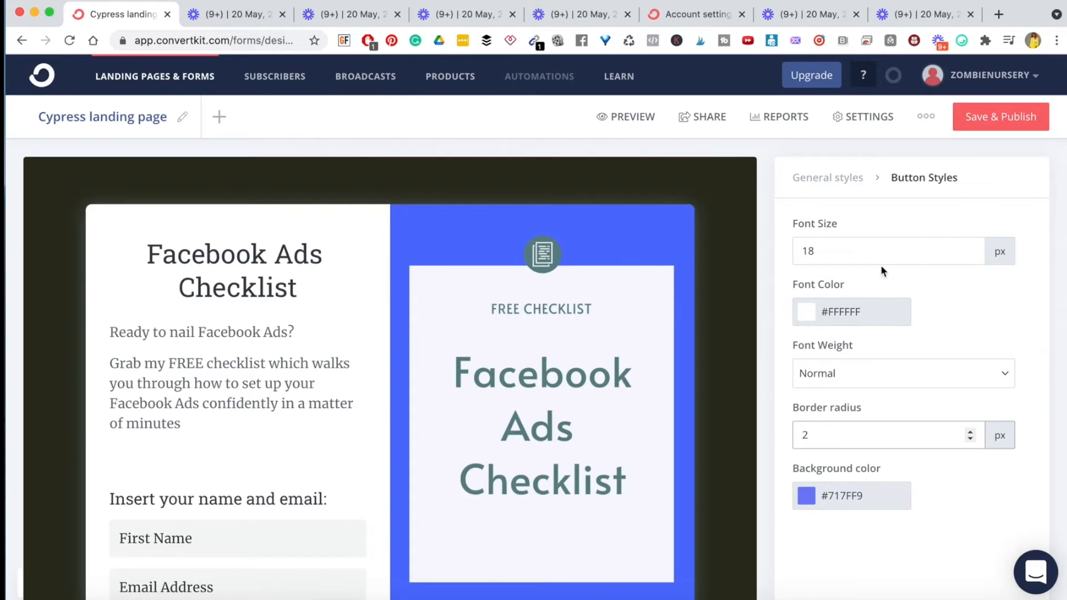
pyautogui.scroll(-1, 846, 410)
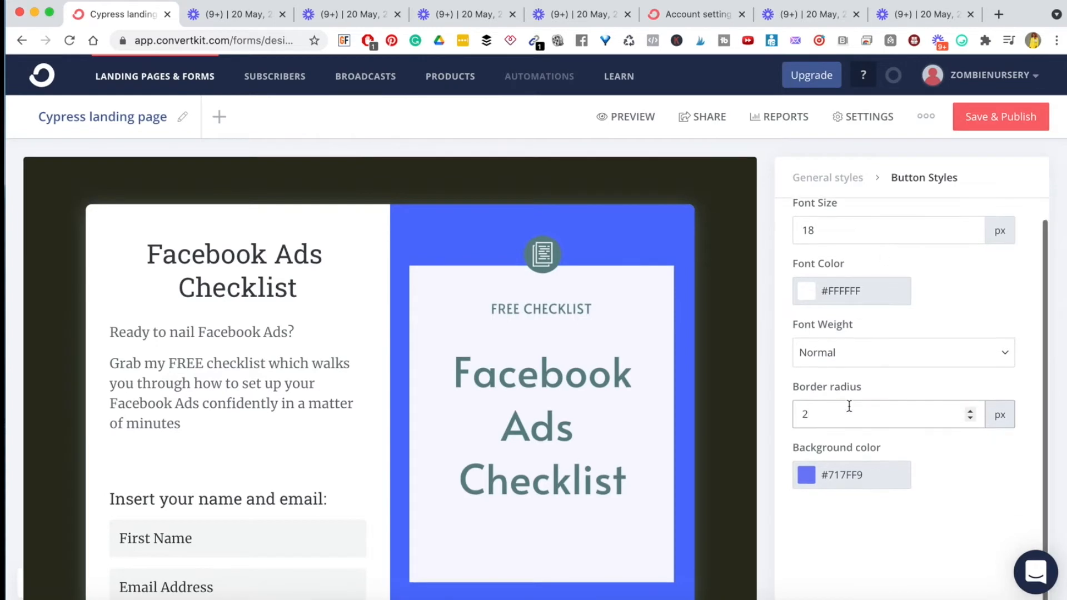
pyautogui.click(820, 182)
pyautogui.scroll(-3, 854, 389)
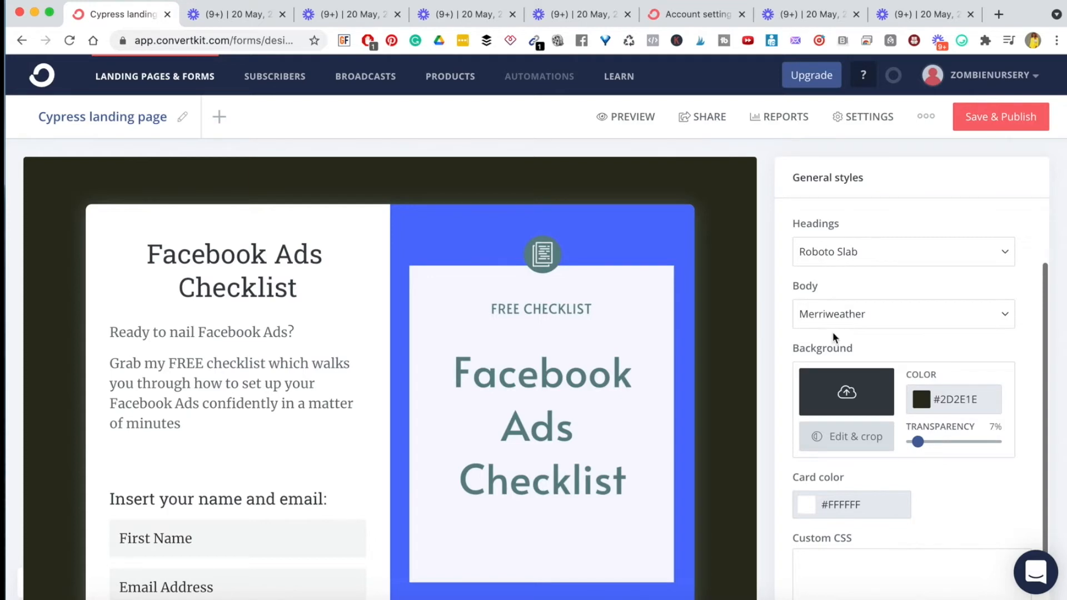
pyautogui.scroll(-4, 832, 332)
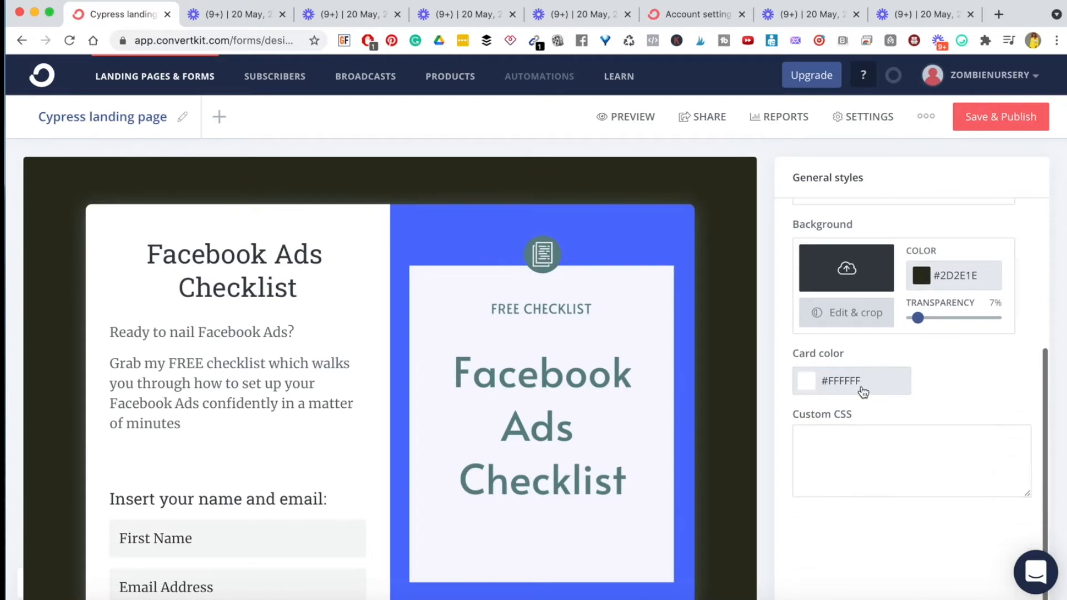
pyautogui.scroll(-3, 851, 487)
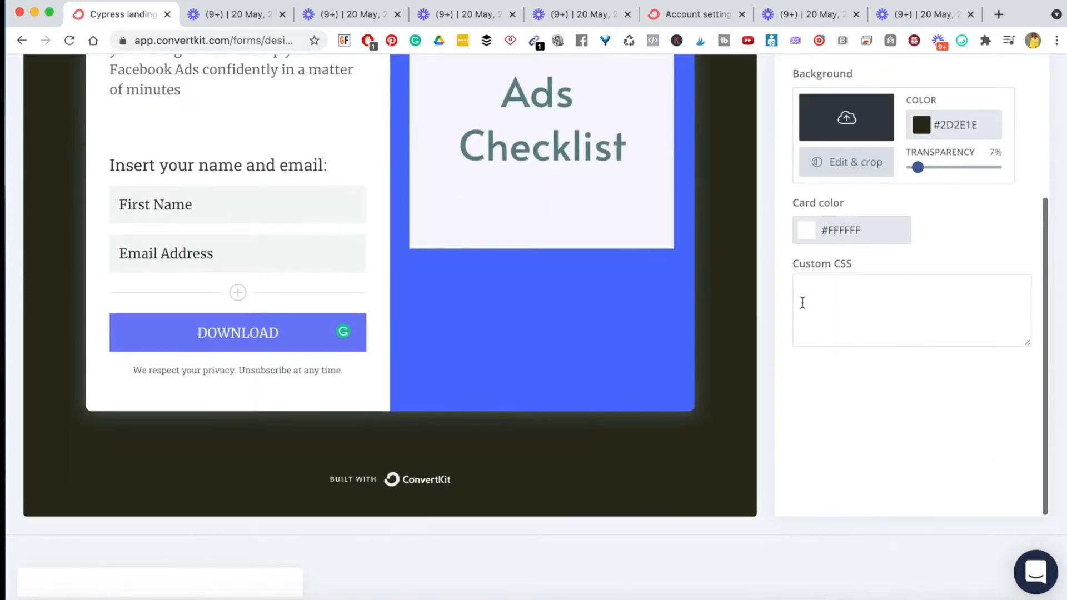
pyautogui.scroll(7, 721, 281)
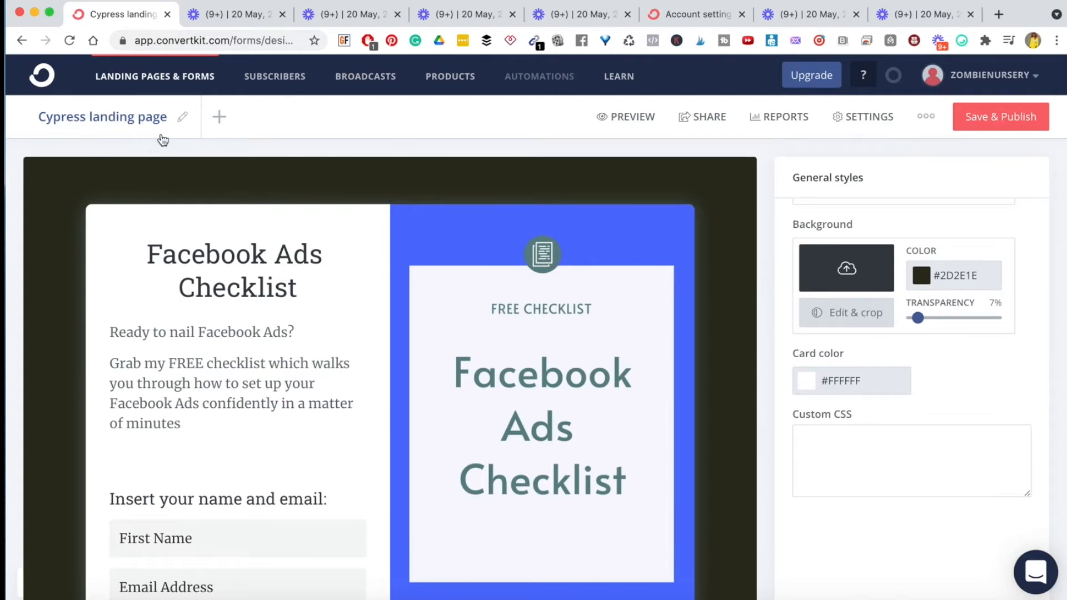
# - Rename the landing page as "Facebook Ads Checklist Landing page"
pyautogui.click(179, 120)
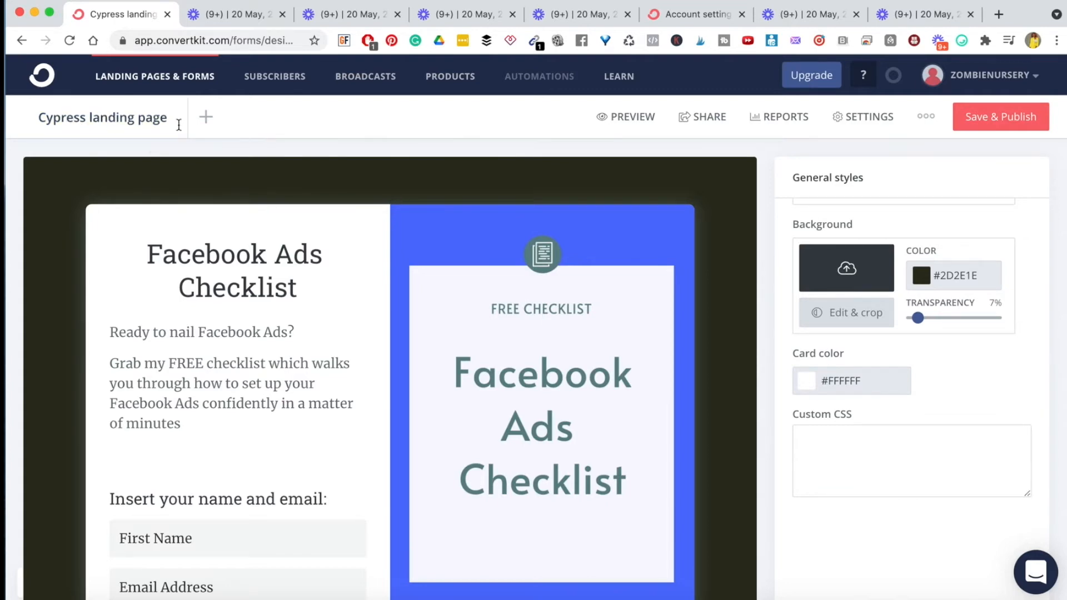
pyautogui.tripleClick(130, 128)
pyautogui.write('Face')
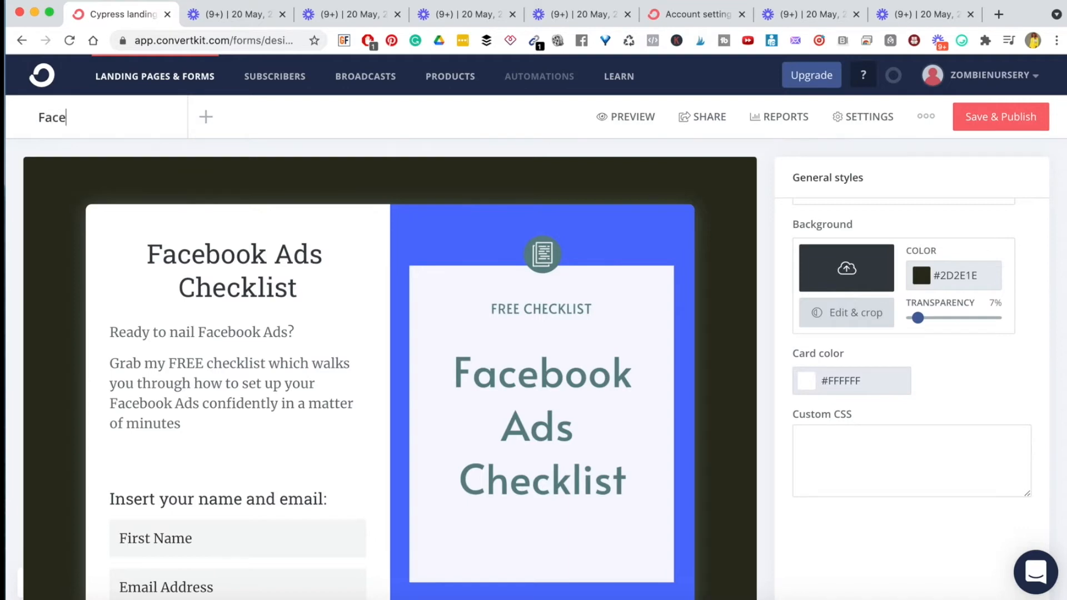
pyautogui.write('book Ads Checklist Landing page')
pyautogui.press('Return')
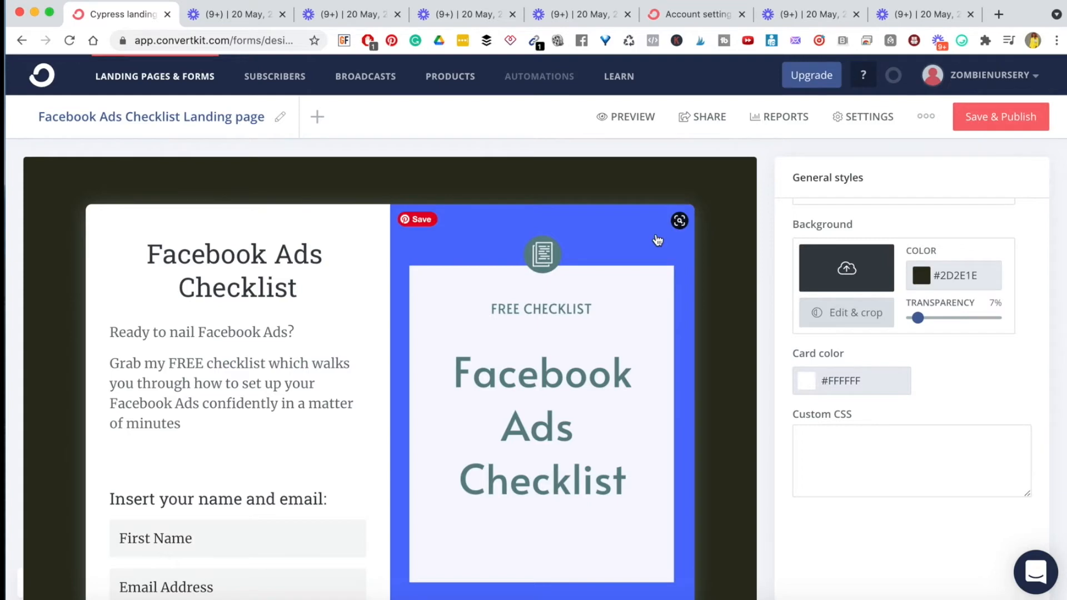
# - Check the whole page layout, and save and publish the landing page
pyautogui.scroll(-5, 658, 240)
pyautogui.scroll(5, 658, 240)
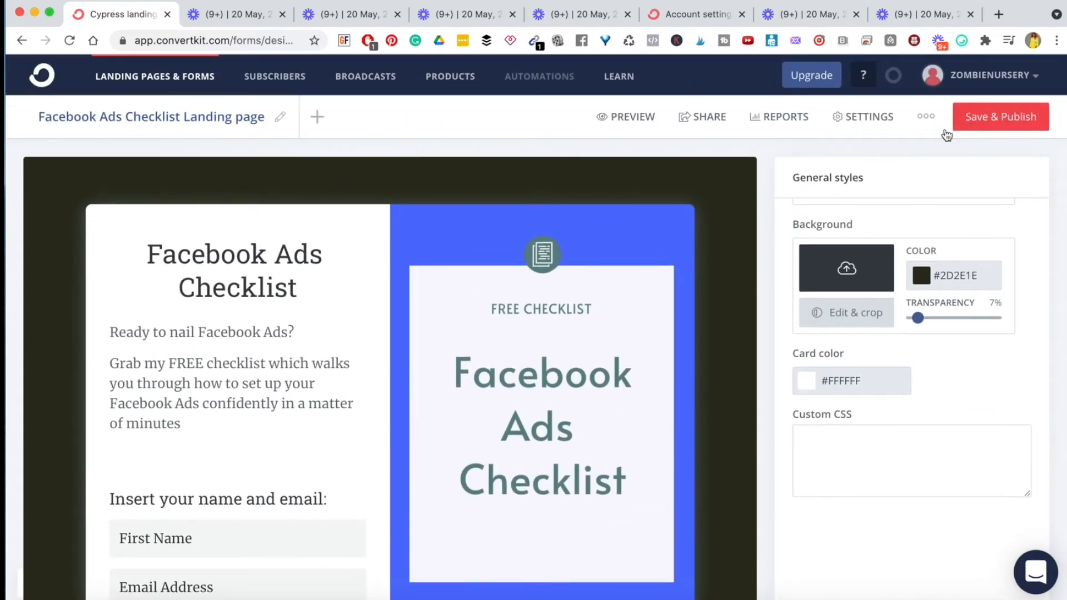
pyautogui.click(996, 117)
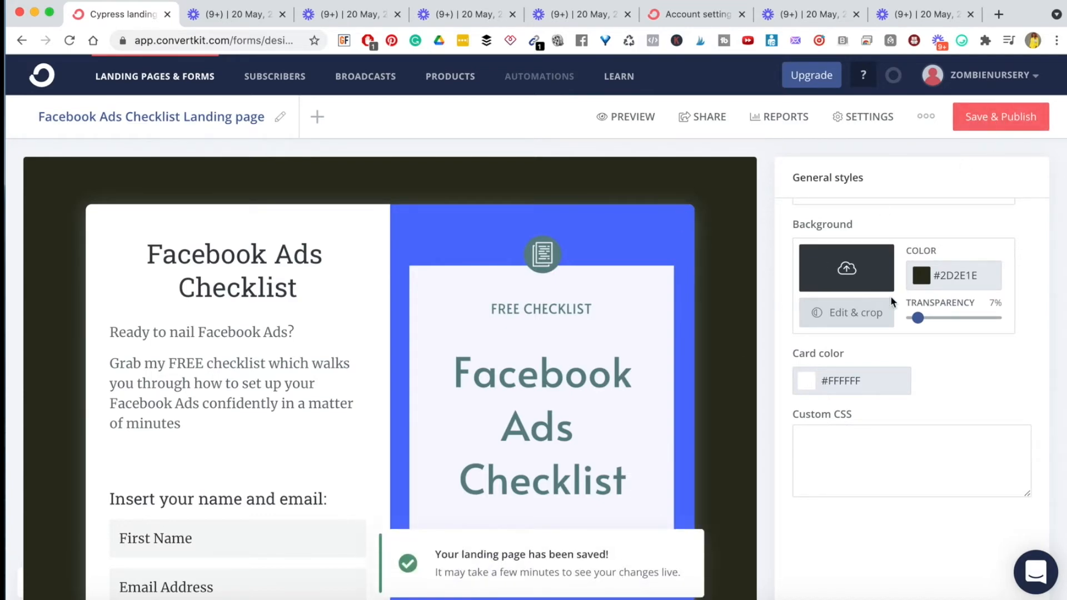
# - Open the landing page settings and compare the success message option with the redirect to an external page
pyautogui.click(863, 118)
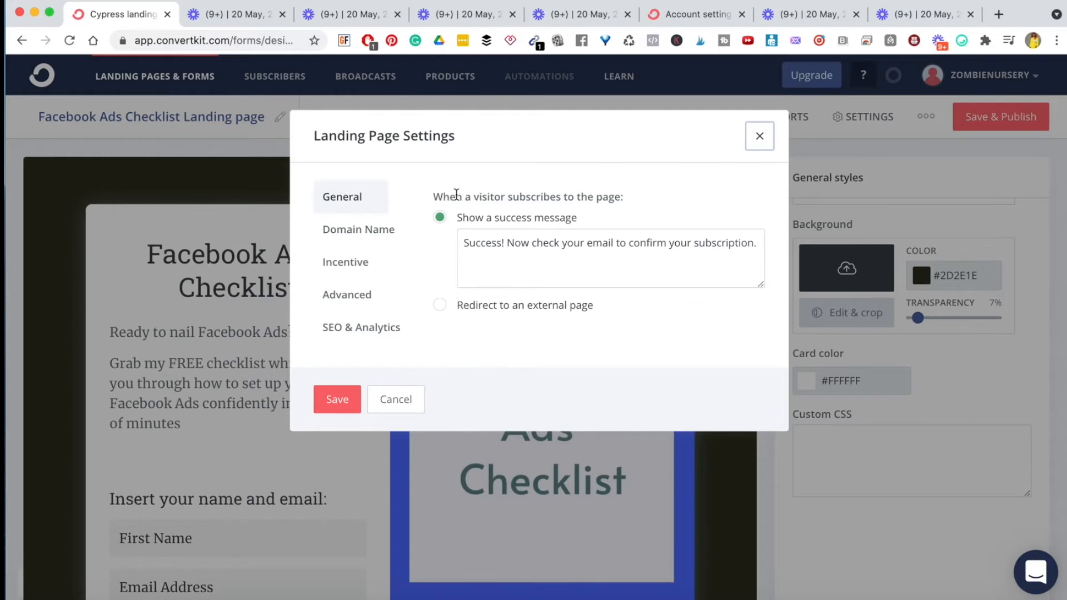
pyautogui.tripleClick(456, 194)
pyautogui.click(504, 198)
pyautogui.click(439, 306)
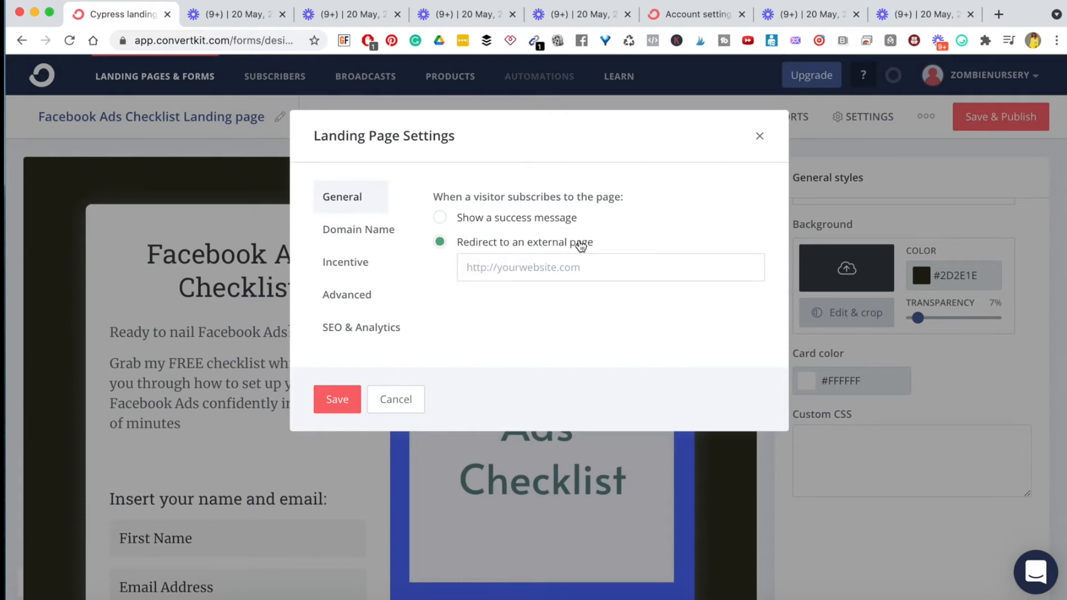
pyautogui.click(440, 218)
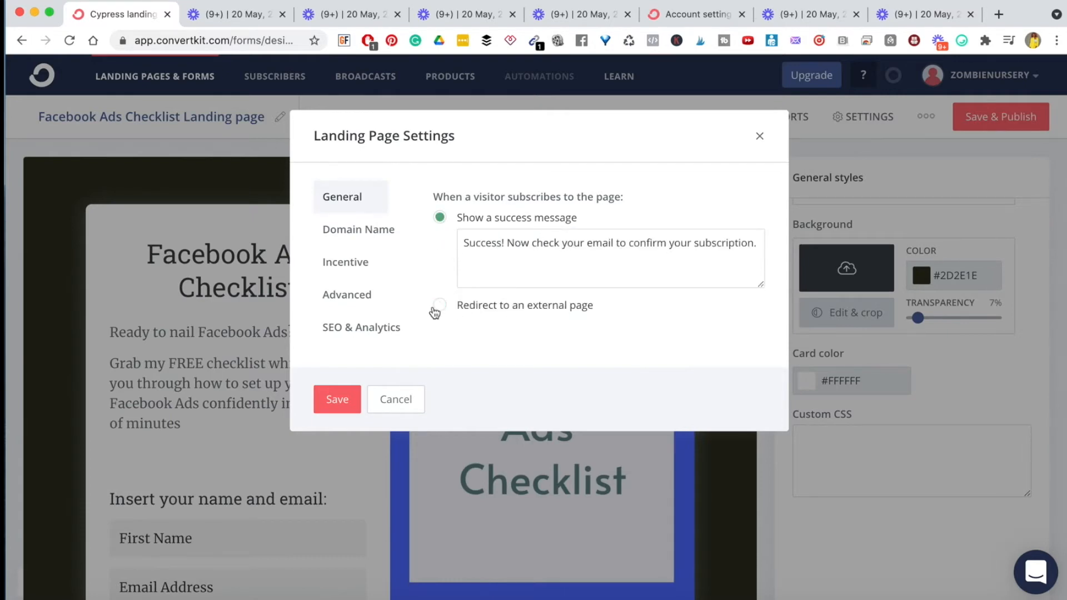
pyautogui.click(439, 305)
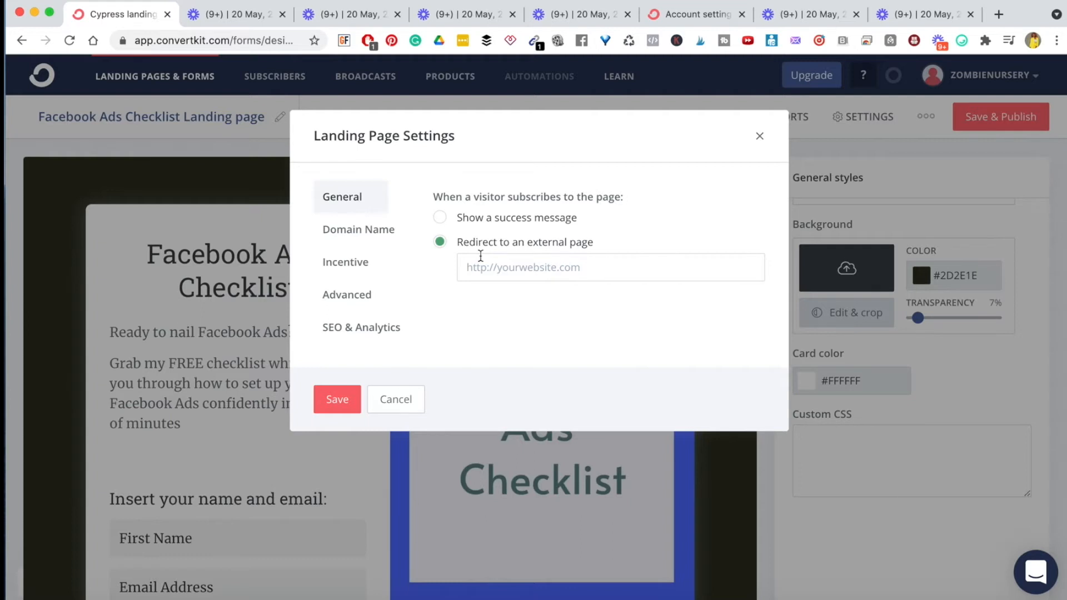
pyautogui.click(439, 217)
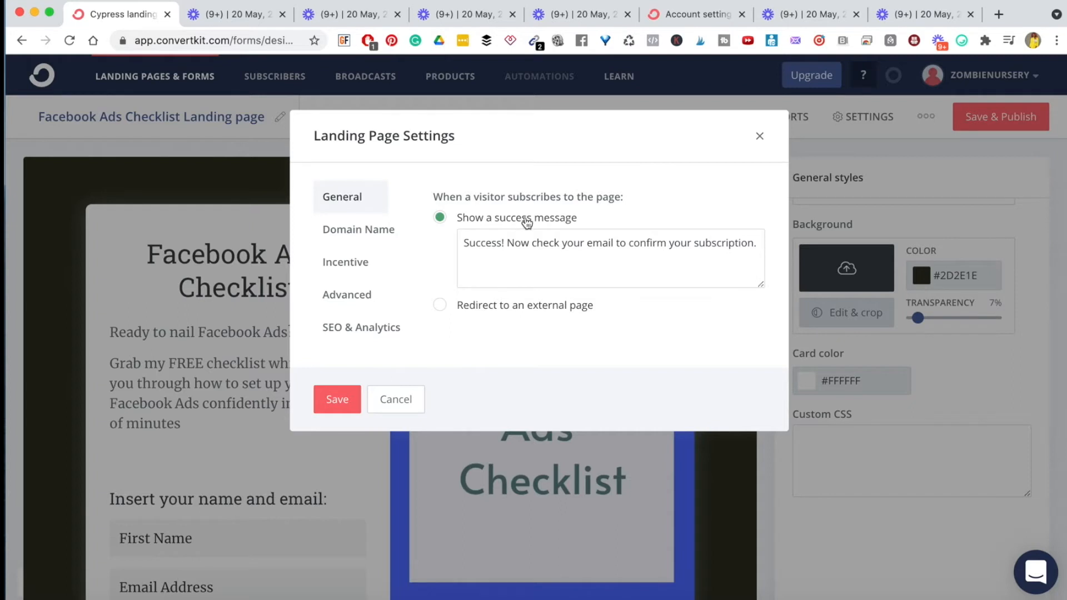
# - Insert "Thank you for grabbing the Facebook Ads Checklist" at the start of the success message
pyautogui.tripleClick(500, 242)
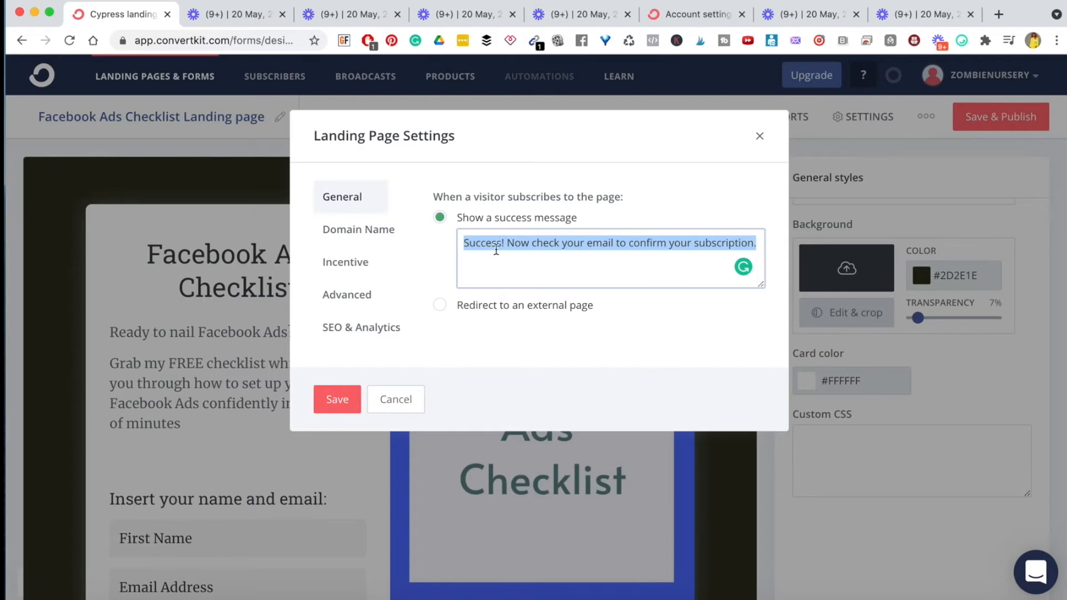
pyautogui.click(459, 242)
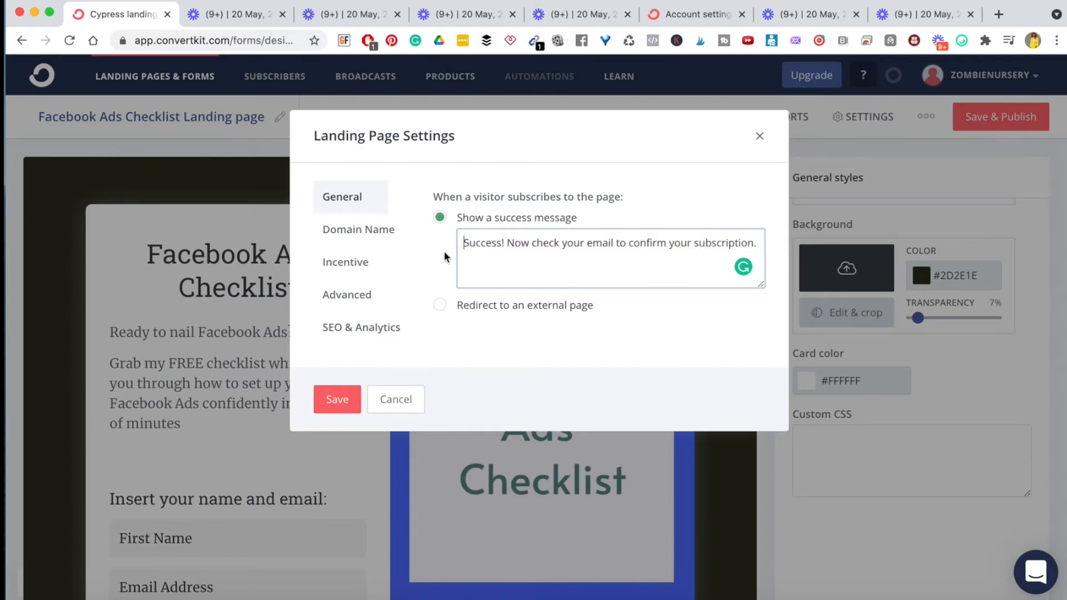
pyautogui.write('Thank you for')
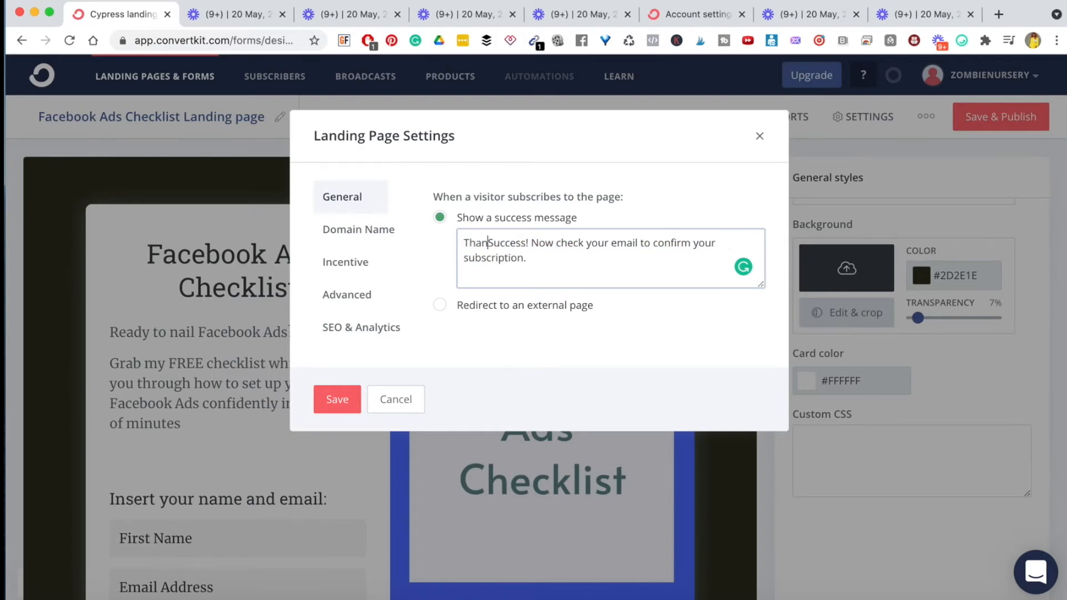
pyautogui.write(' grabbing ')
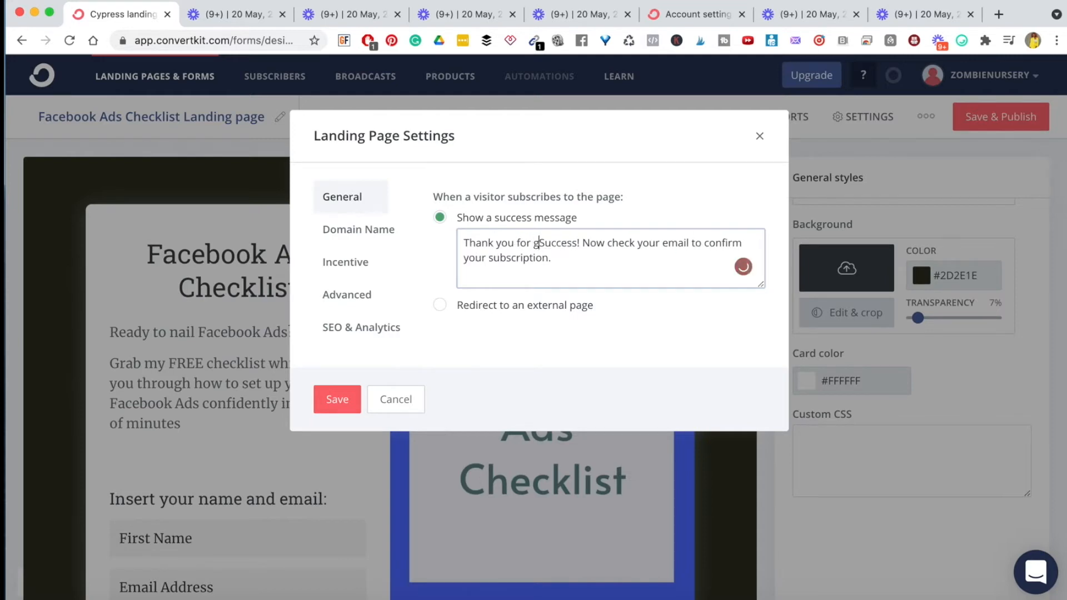
pyautogui.write('the ')
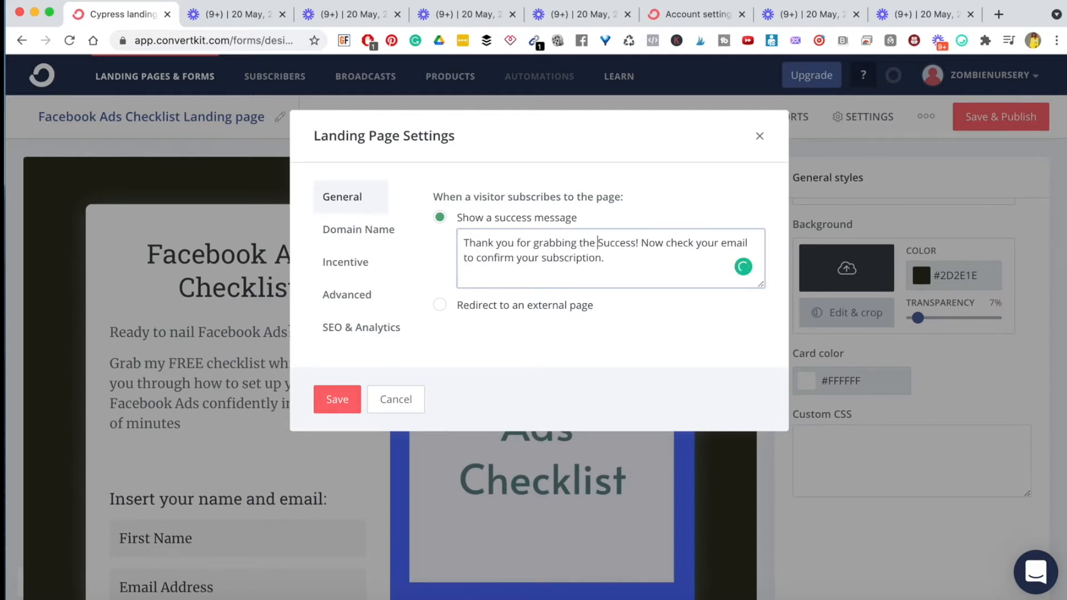
pyautogui.write('Facebook Ads')
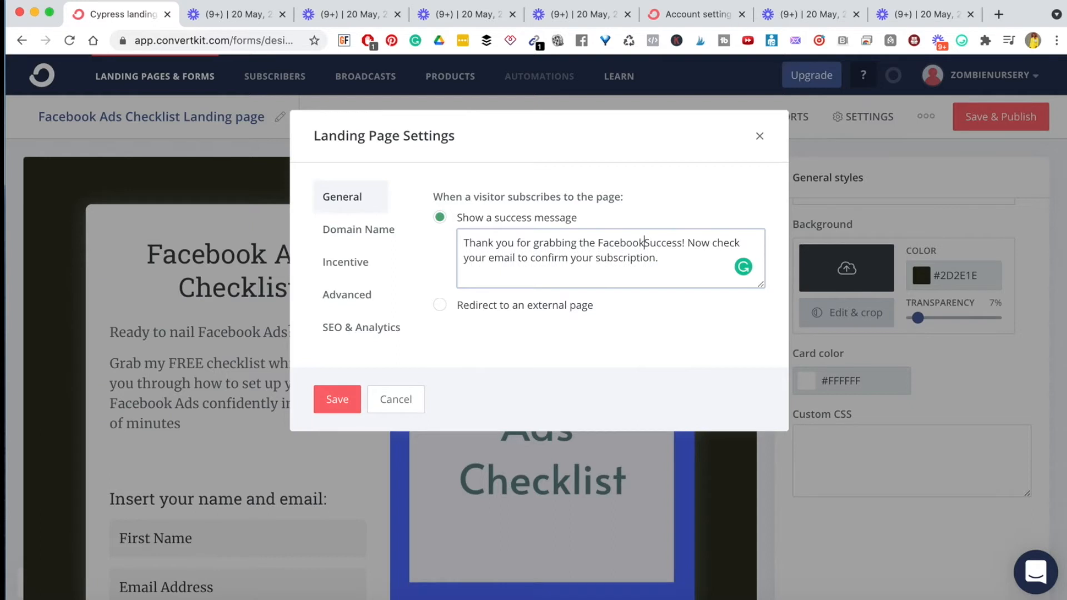
pyautogui.write(' Checklist')
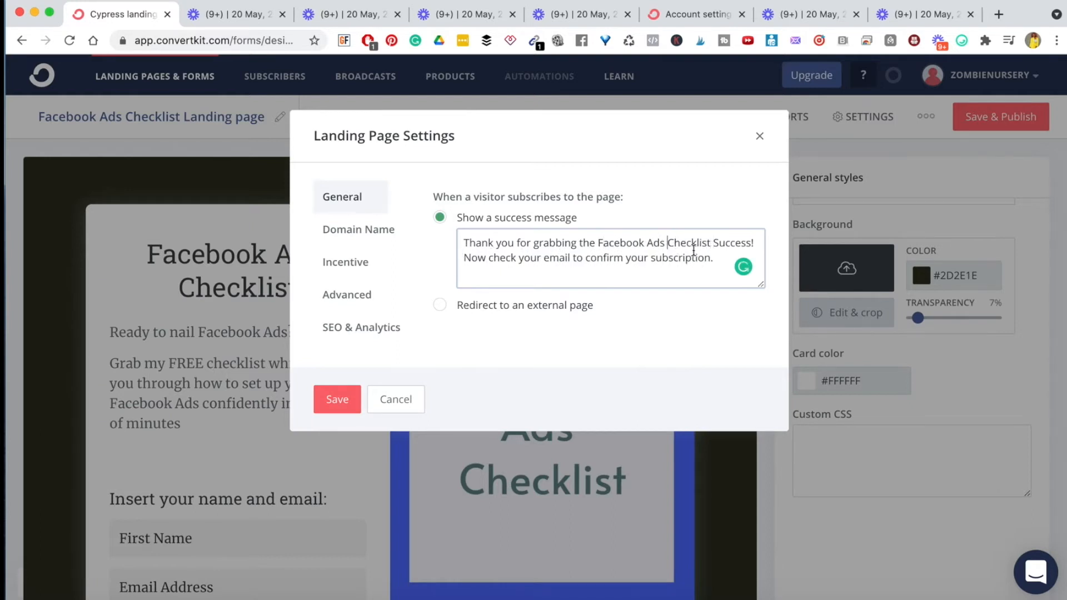
# - Continue the success message's opening with ". I've sent it to your inbox." and separate it from the remaining text with a blank line
pyautogui.moveTo(598, 243); pyautogui.dragTo(712, 243)
pyautogui.click(712, 243)
pyautogui.write(". I've ")
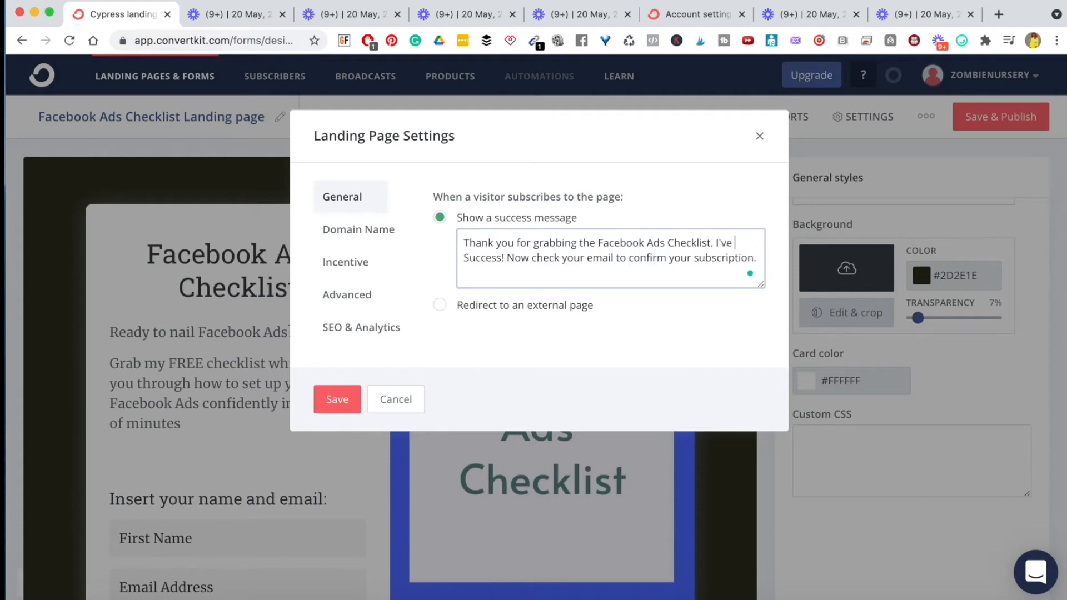
pyautogui.write('sent it to your')
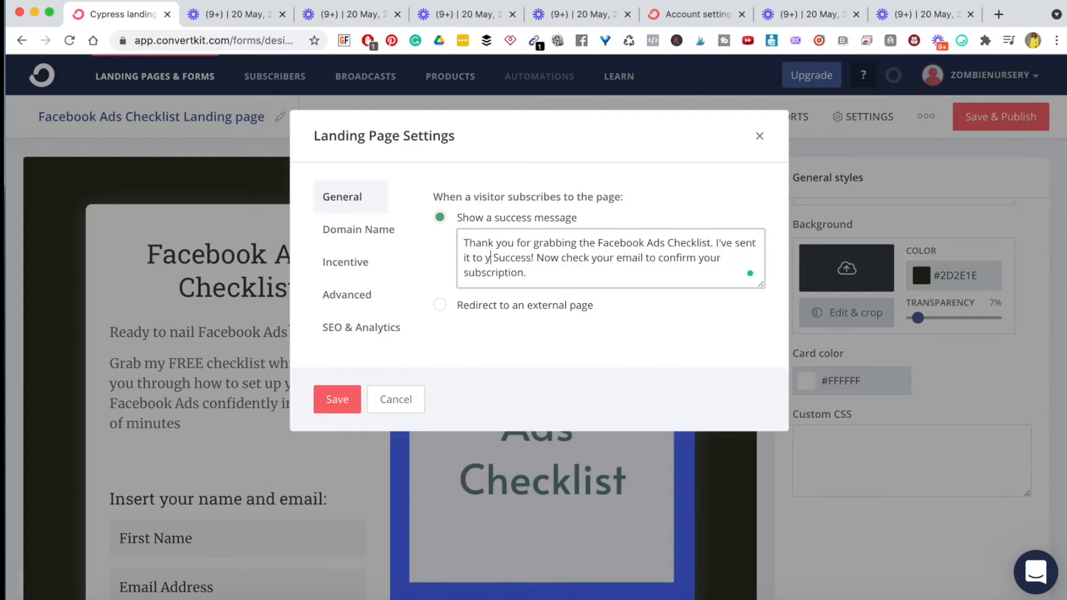
pyautogui.write(' inbo')
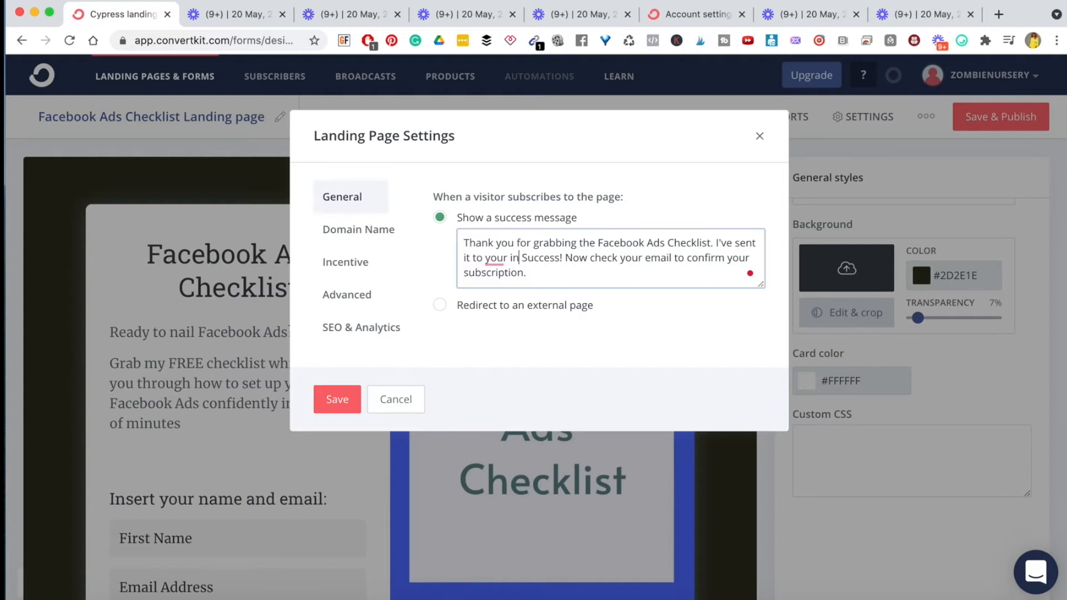
pyautogui.write('x.')
pyautogui.press('Return')
pyautogui.press('Return')
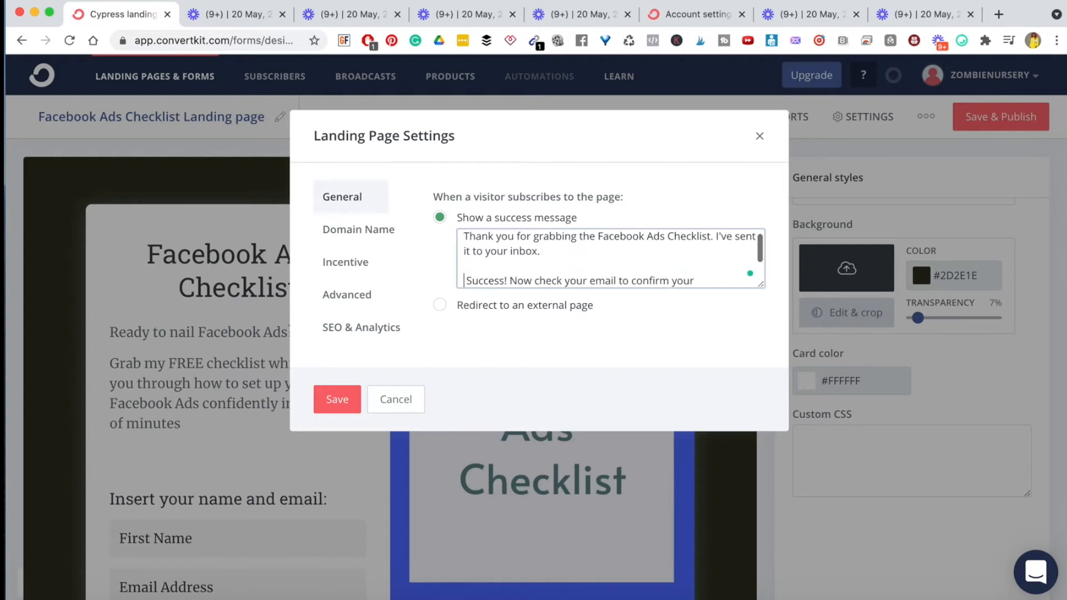
# - Replace "Success! Now" with "Please" before "check your email" in the success message, as its own paragraph
pyautogui.press('Right')
pyautogui.press('Right')
pyautogui.press('Right')
pyautogui.press('BackSpace')
pyautogui.press('BackSpace')
pyautogui.press('BackSpace')
pyautogui.press('BackSpace')
pyautogui.press('BackSpace')
pyautogui.press('BackSpace')
pyautogui.press('BackSpace')
pyautogui.press('BackSpace')
pyautogui.press('BackSpace')
pyautogui.press('Right')
pyautogui.press('Right')
pyautogui.press('Right')
pyautogui.press('BackSpace')
pyautogui.press('BackSpace')
pyautogui.press('BackSpace')
pyautogui.press('BackSpace')
pyautogui.press('BackSpace')
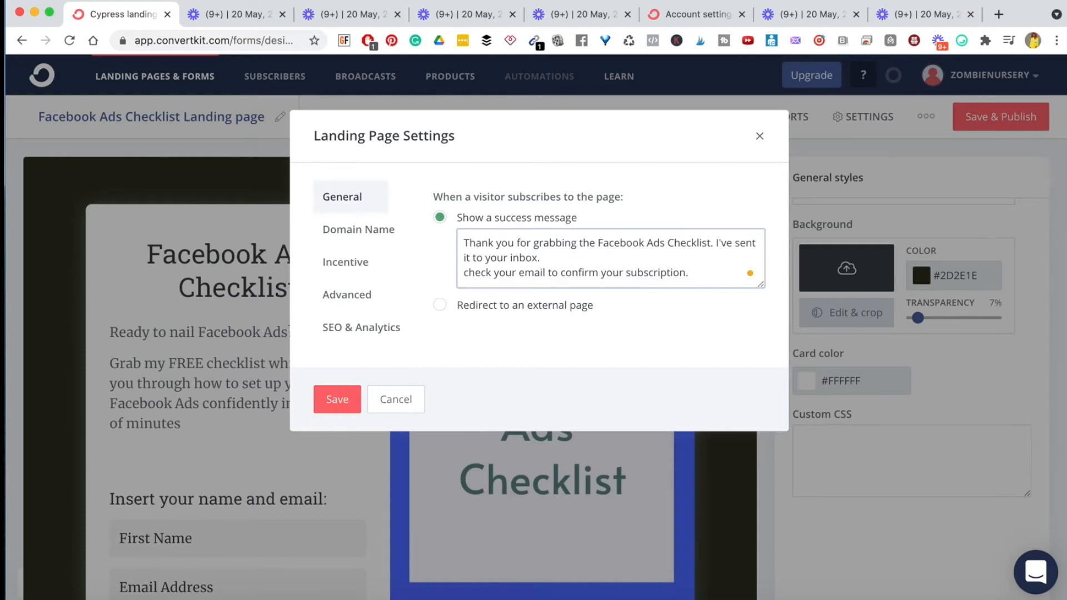
pyautogui.press('Return')
pyautogui.write('Please')
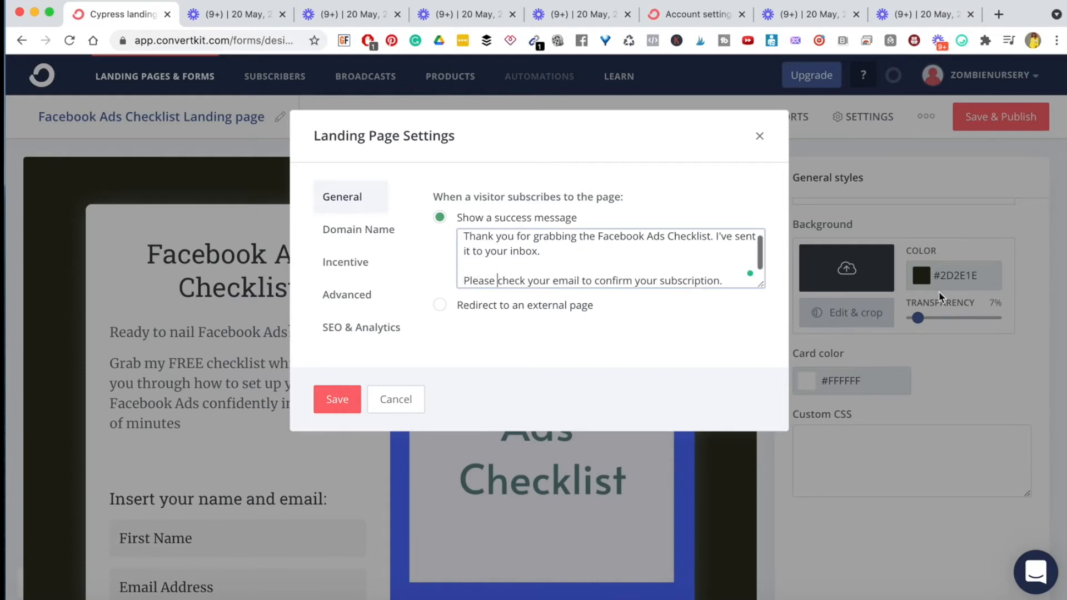
# - Change the end of the success message's second paragraph from confirming the subscription to "to get access now"
pyautogui.doubleClick(692, 281)
pyautogui.press('BackSpace')
pyautogui.press('BackSpace')
pyautogui.press('BackSpace')
pyautogui.press('BackSpace')
pyautogui.press('BackSpace')
pyautogui.press('BackSpace')
pyautogui.press('BackSpace')
pyautogui.press('BackSpace')
pyautogui.press('BackSpace')
pyautogui.press('BackSpace')
pyautogui.press('BackSpace')
pyautogui.press('BackSpace')
pyautogui.press('BackSpace')
pyautogui.press('BackSpace')
pyautogui.press('BackSpace')
pyautogui.press('BackSpace')
pyautogui.write('o get access now')
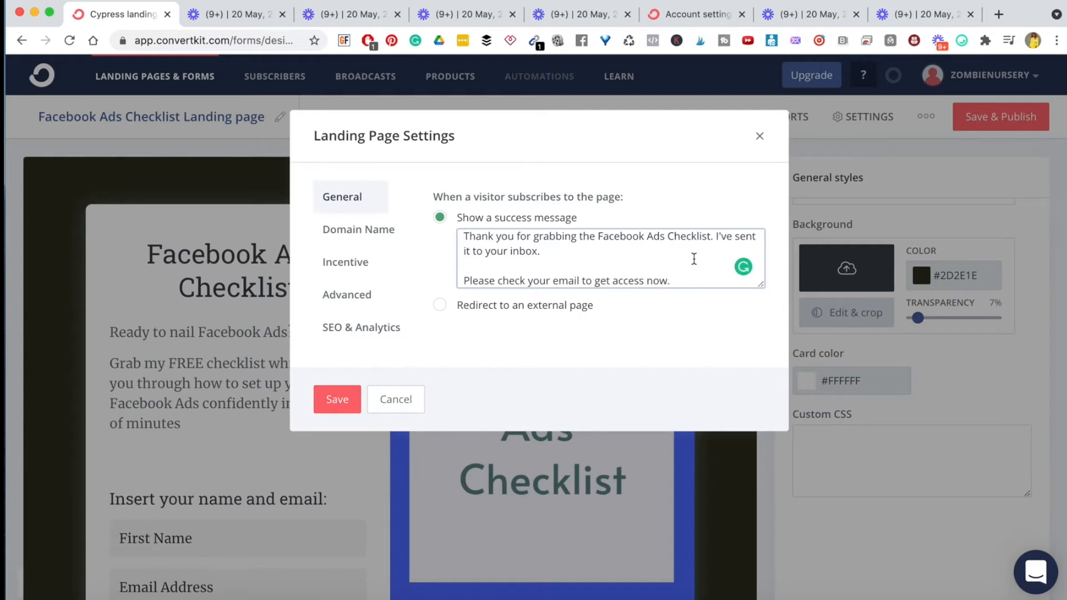
# - Add the closing line "It's good to have you" as a new paragraph of the success message, followed by a blank line
pyautogui.press('Right')
pyautogui.press('Return')
pyautogui.press('Return')
pyautogui.write("It's ")
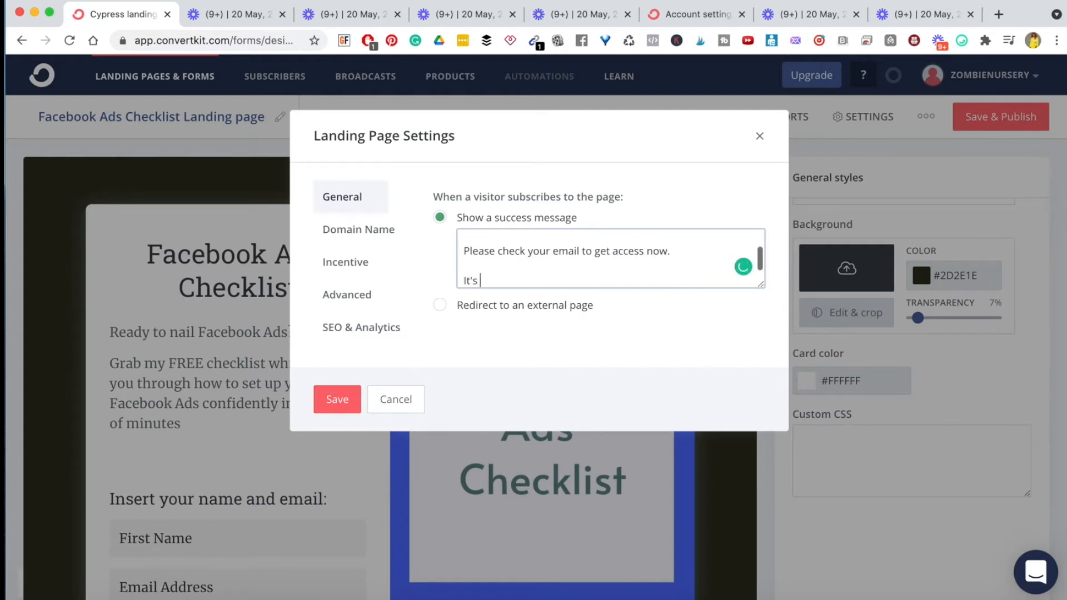
pyautogui.write('good to ahve yo')
pyautogui.press('BackSpace')
pyautogui.press('BackSpace')
pyautogui.press('BackSpace')
pyautogui.press('BackSpace')
pyautogui.press('BackSpace')
pyautogui.press('BackSpace')
pyautogui.press('BackSpace')
pyautogui.press('BackSpace')
pyautogui.write('have you')
pyautogui.press('Return')
pyautogui.press('Return')
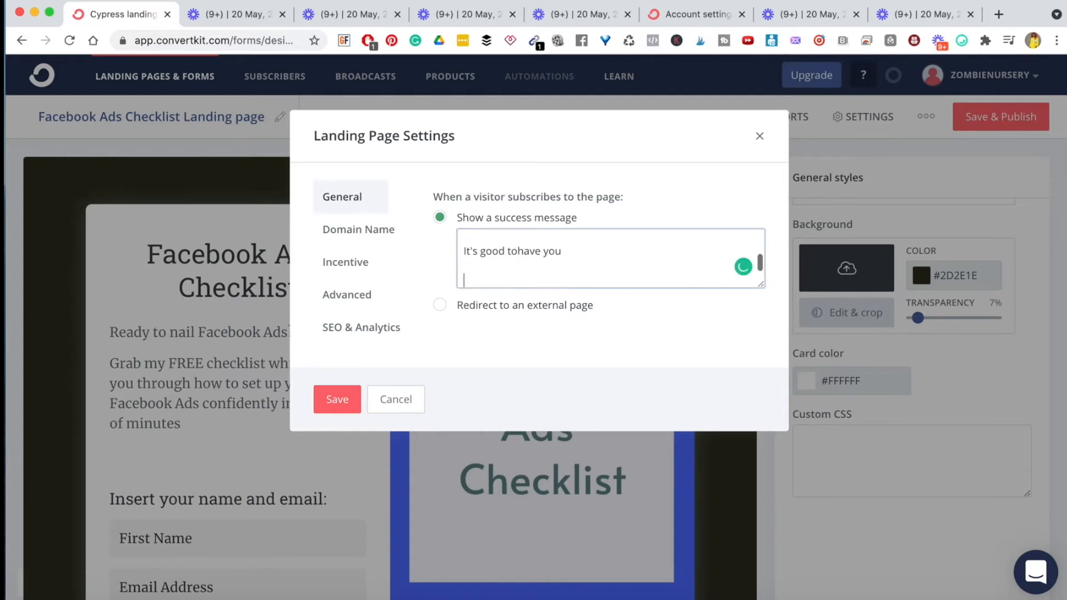
# - Sign off the success message with the sender's first name and ":)"
pyautogui.moveTo(527, 258)
pyautogui.click(507, 276)
pyautogui.write('Pam :)')
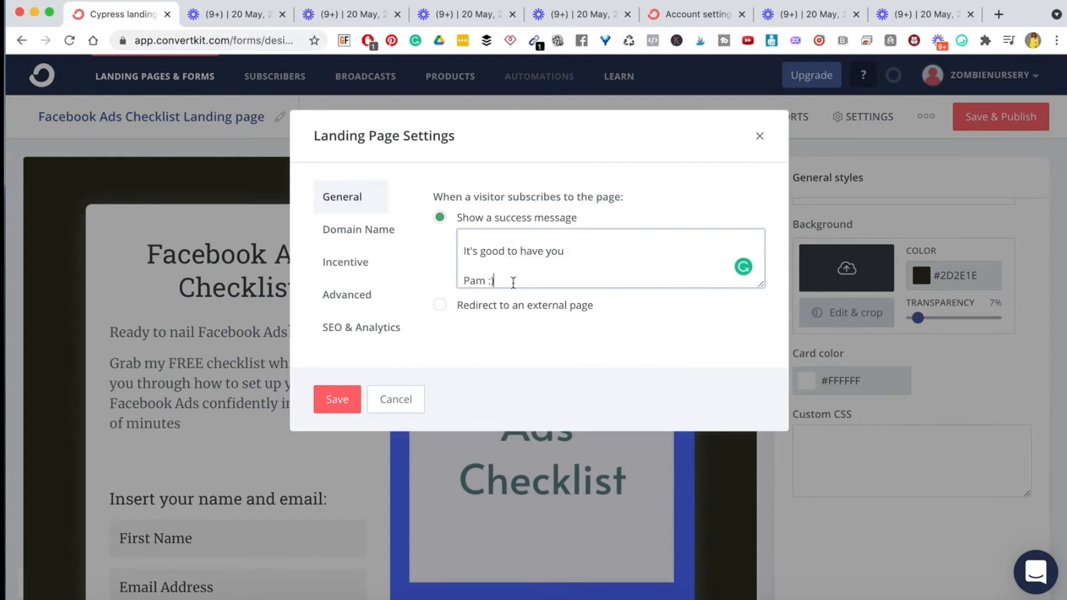
# - Copy the entire success message and read it through from beginning to end
pyautogui.scroll(3, 500, 251)
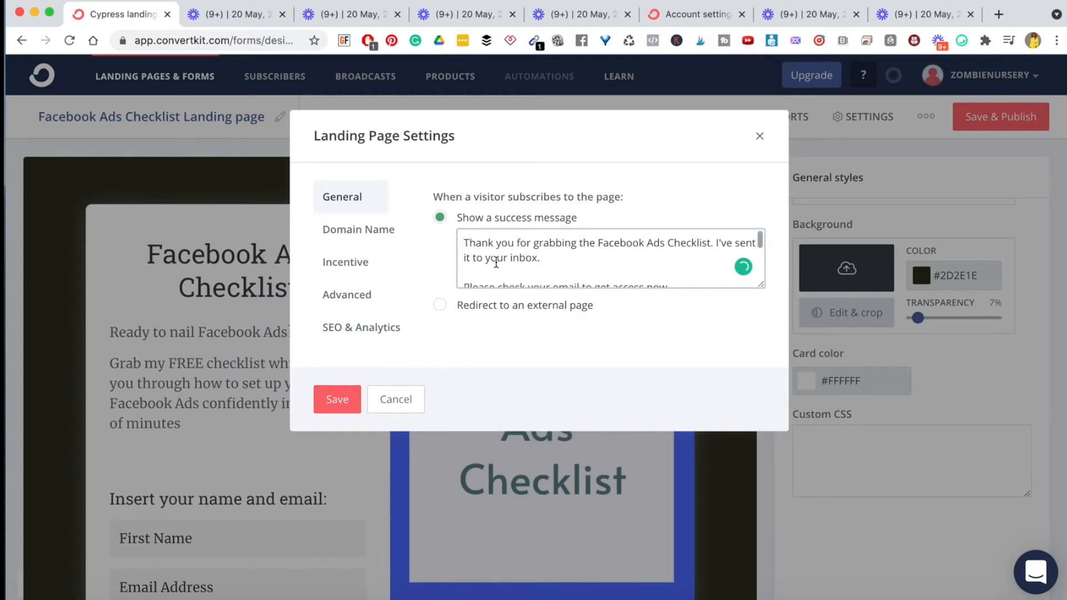
pyautogui.press('super+a')
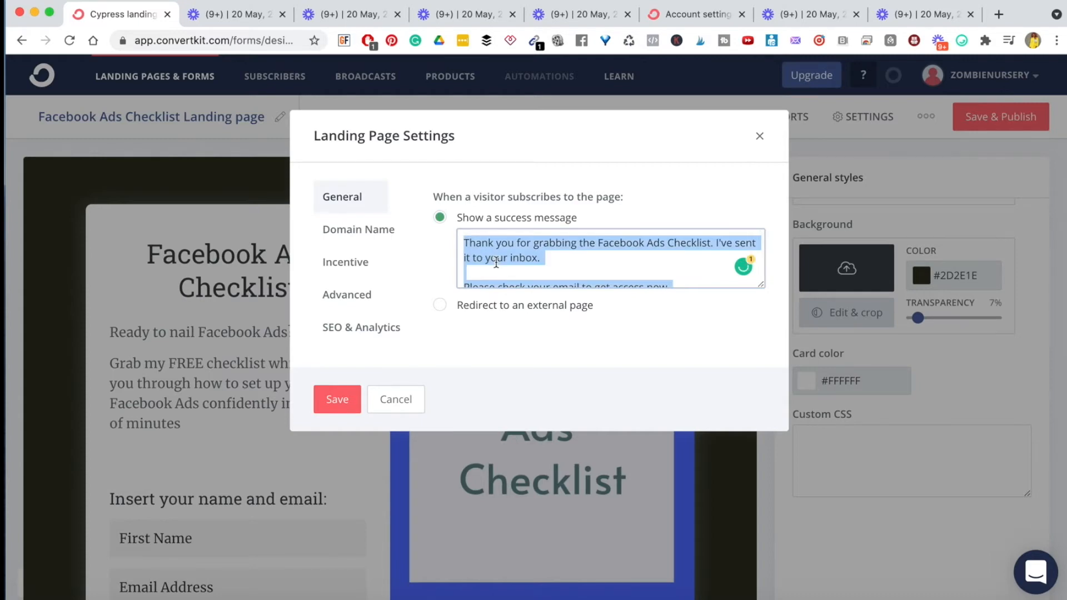
pyautogui.click(497, 263)
pyautogui.scroll(-1, 535, 275)
pyautogui.scroll(-2, 536, 275)
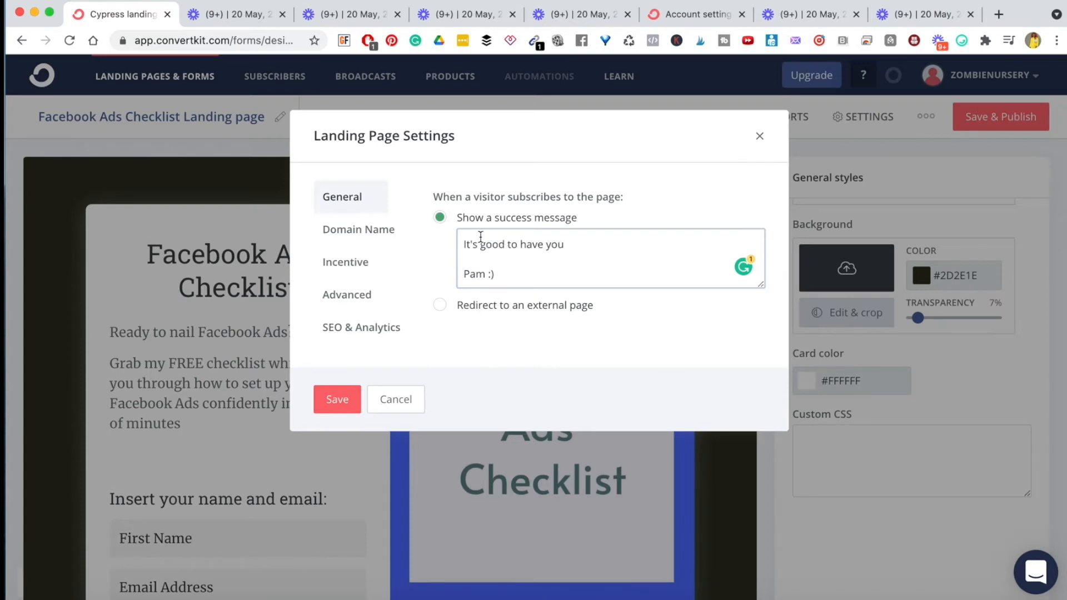
pyautogui.scroll(3, 495, 255)
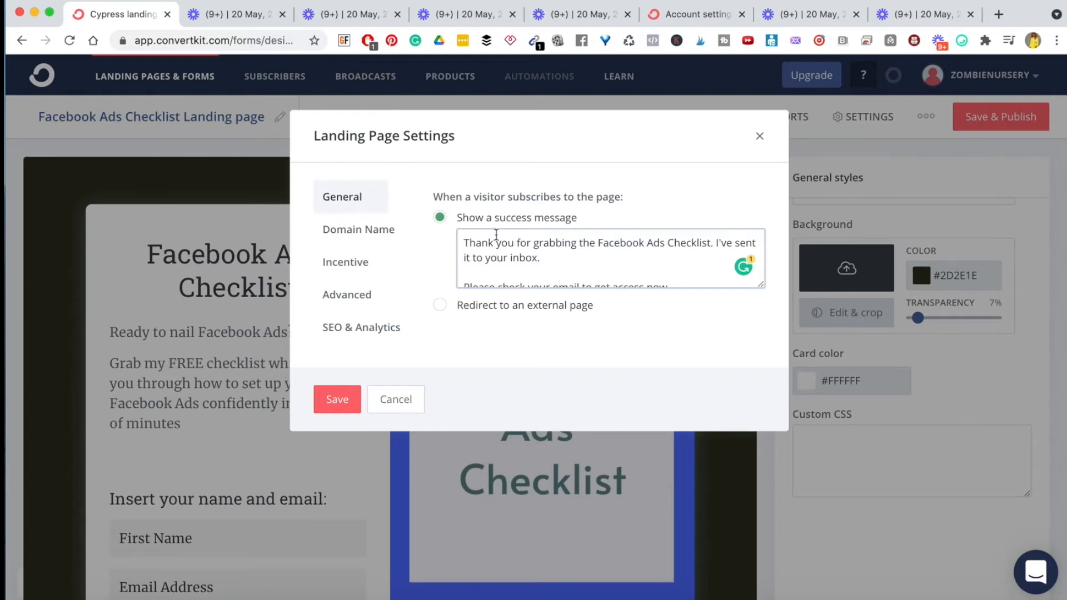
# - Select thoughtful-speaker-8092.ck.page as the landing page's custom domain
pyautogui.click(359, 234)
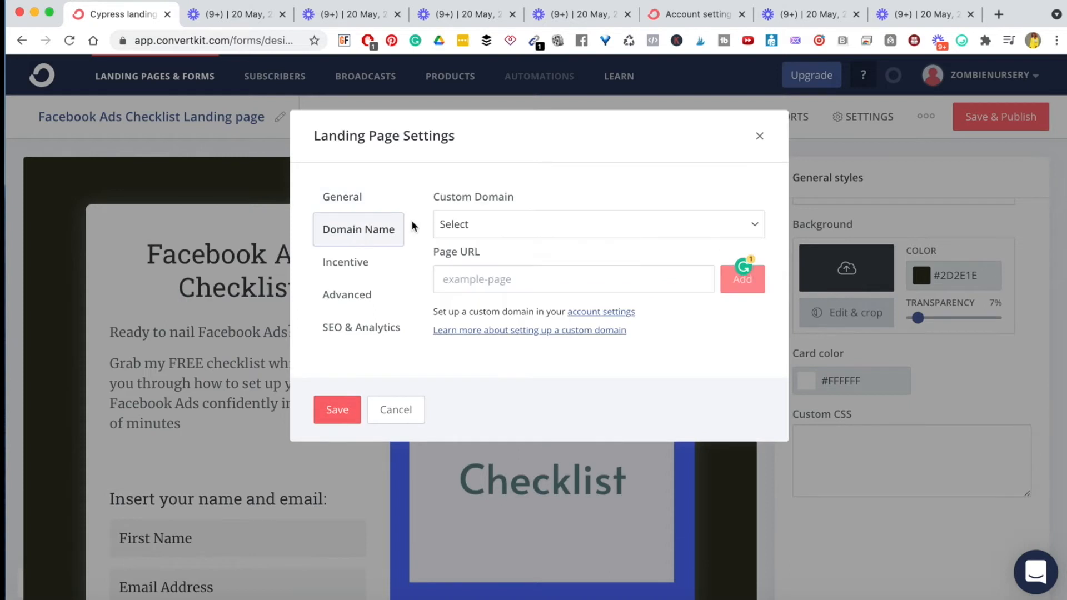
pyautogui.click(531, 225)
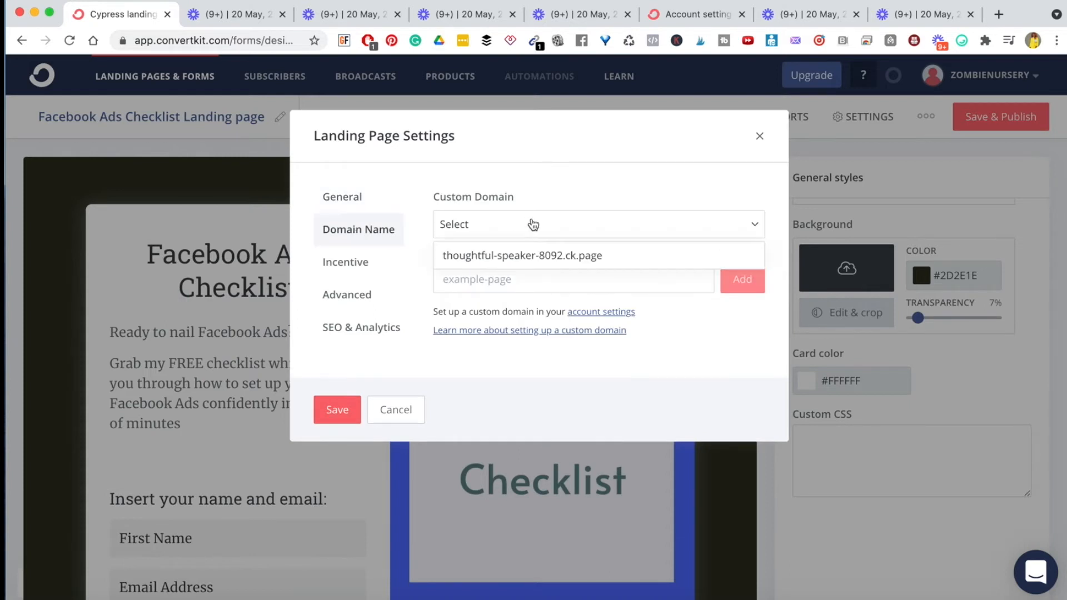
pyautogui.click(525, 258)
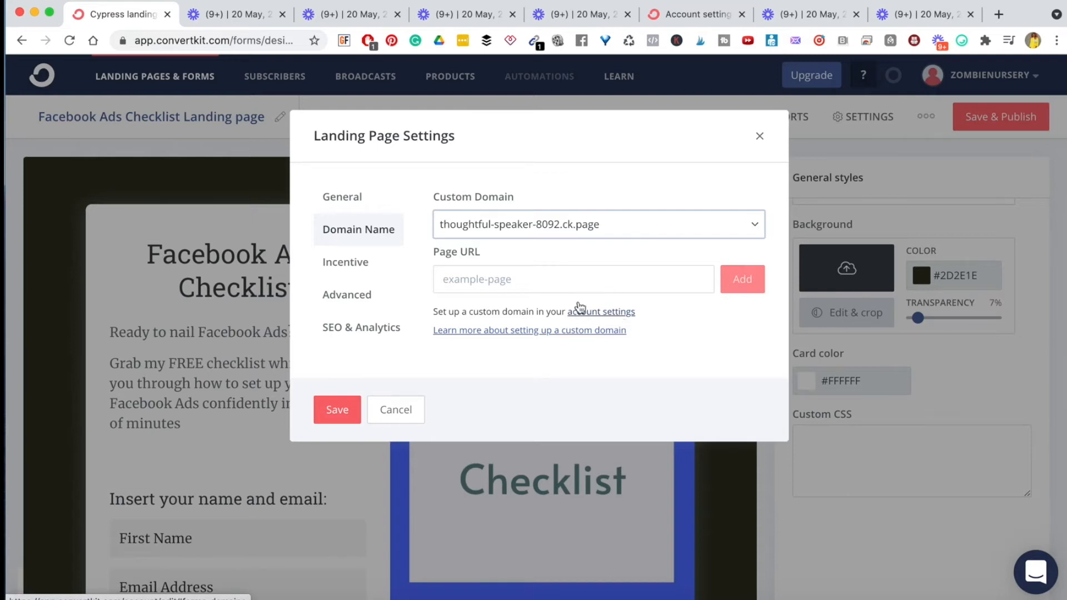
# - Open the incentive settings and compare the options with auto-confirming new subscribers switched on and off
pyautogui.click(325, 267)
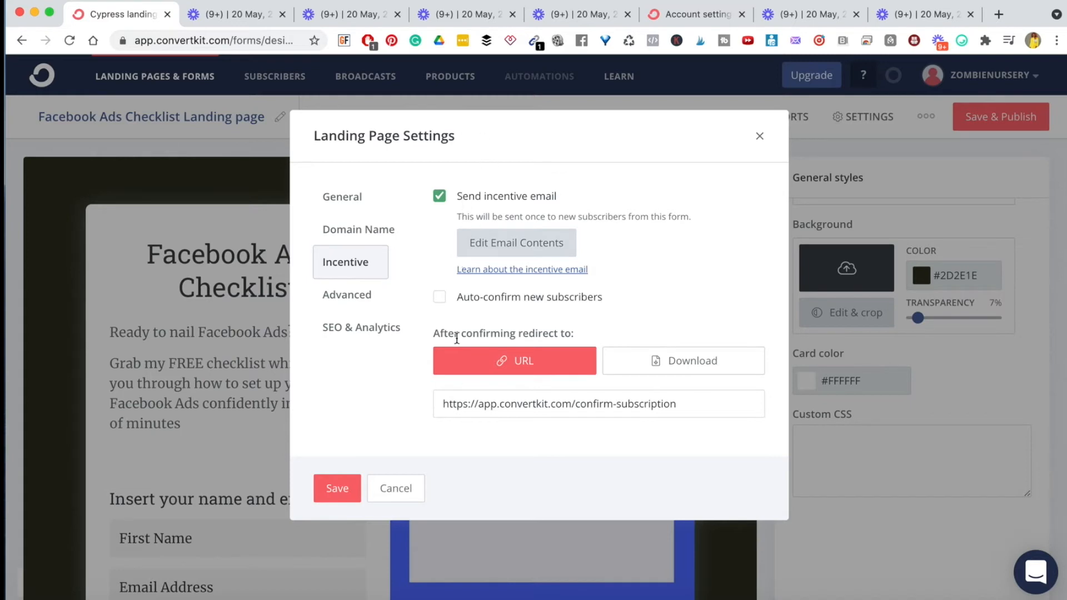
pyautogui.click(439, 299)
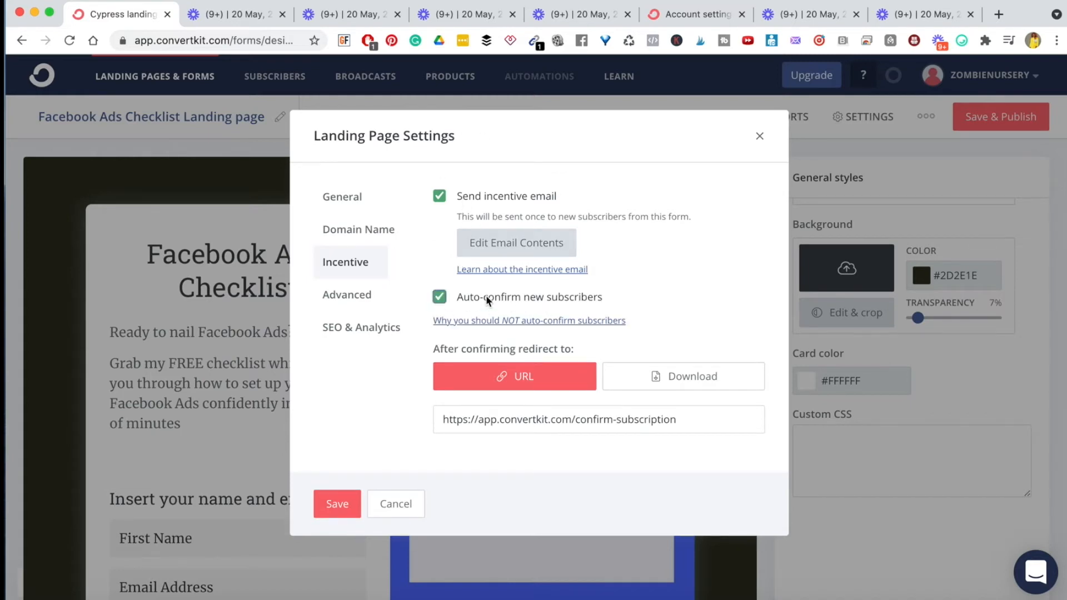
pyautogui.click(440, 298)
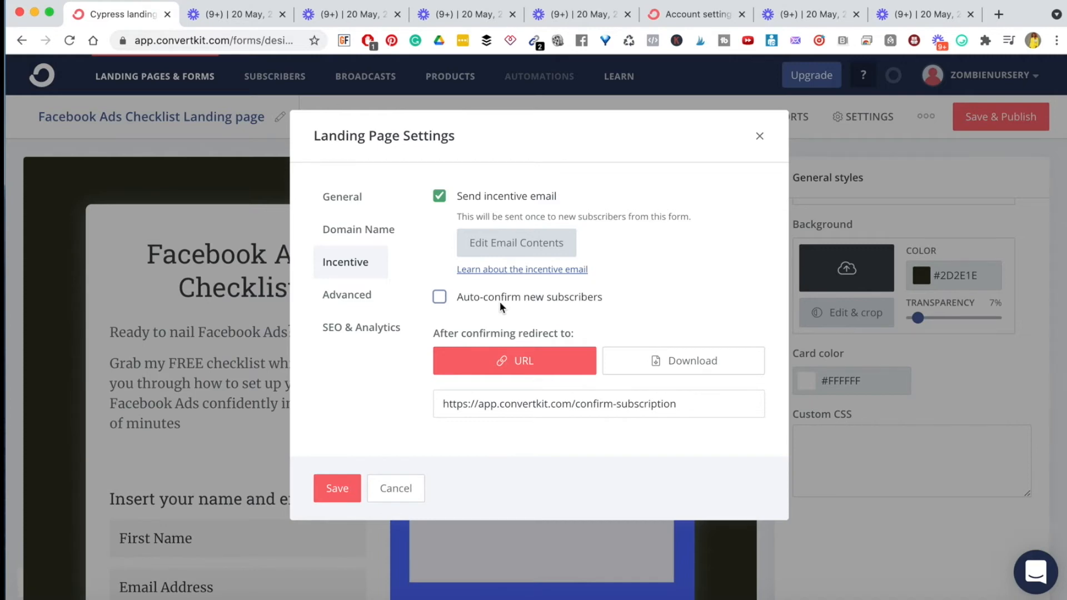
pyautogui.click(439, 299)
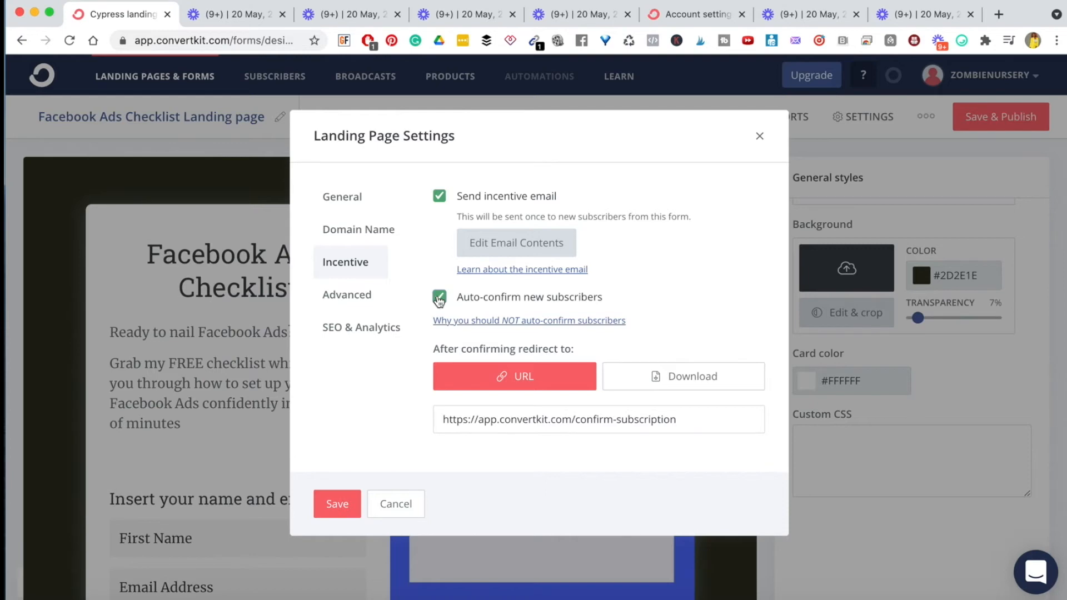
pyautogui.click(439, 299)
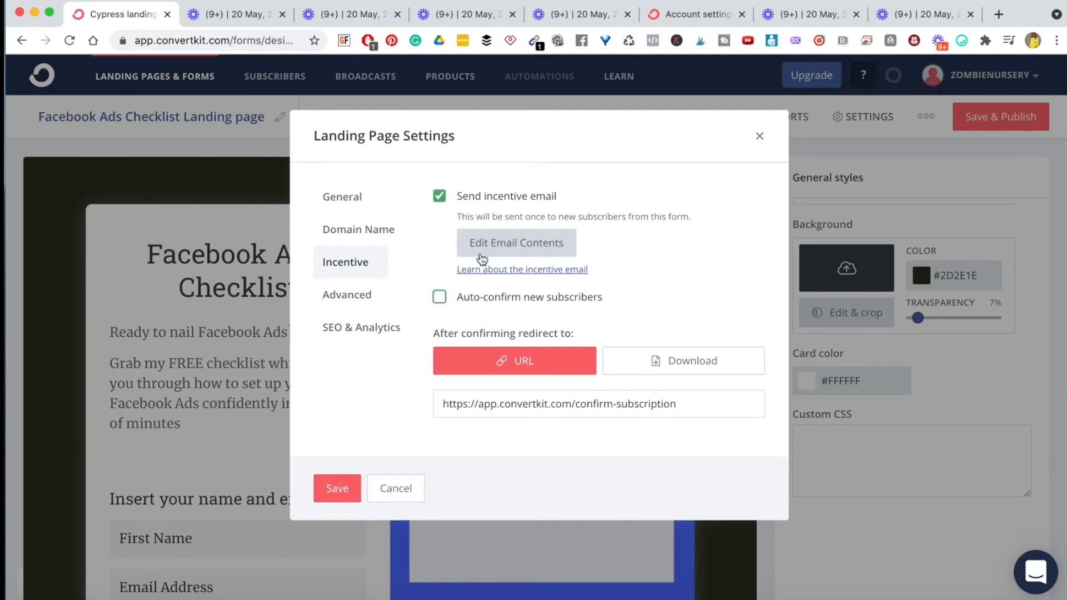
# - Open the incentive email's contents for editing and choose the business support address as the sender
pyautogui.click(518, 246)
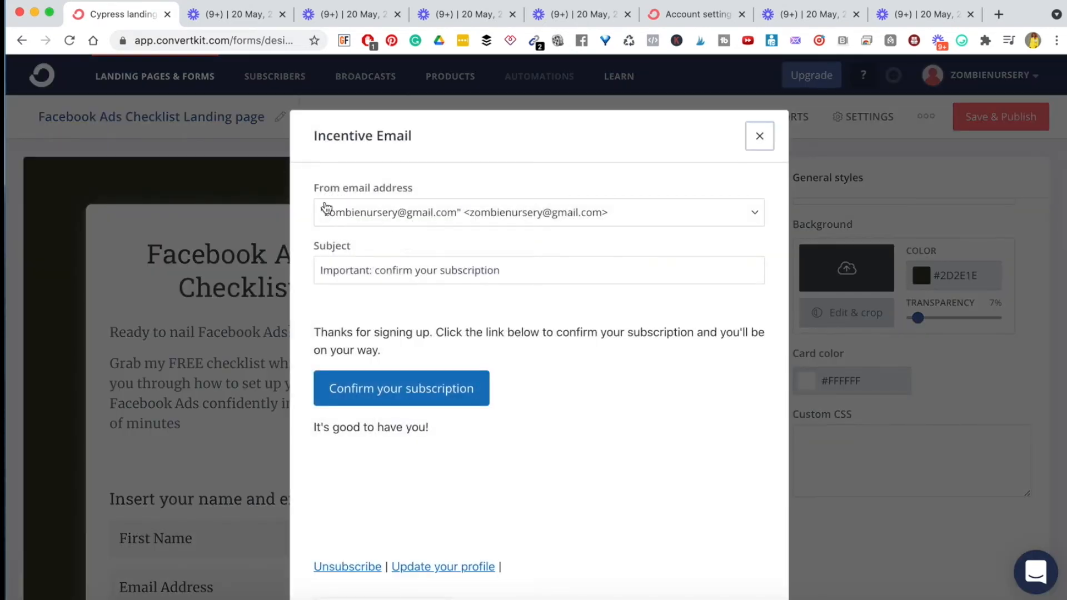
pyautogui.click(520, 222)
pyautogui.click(451, 265)
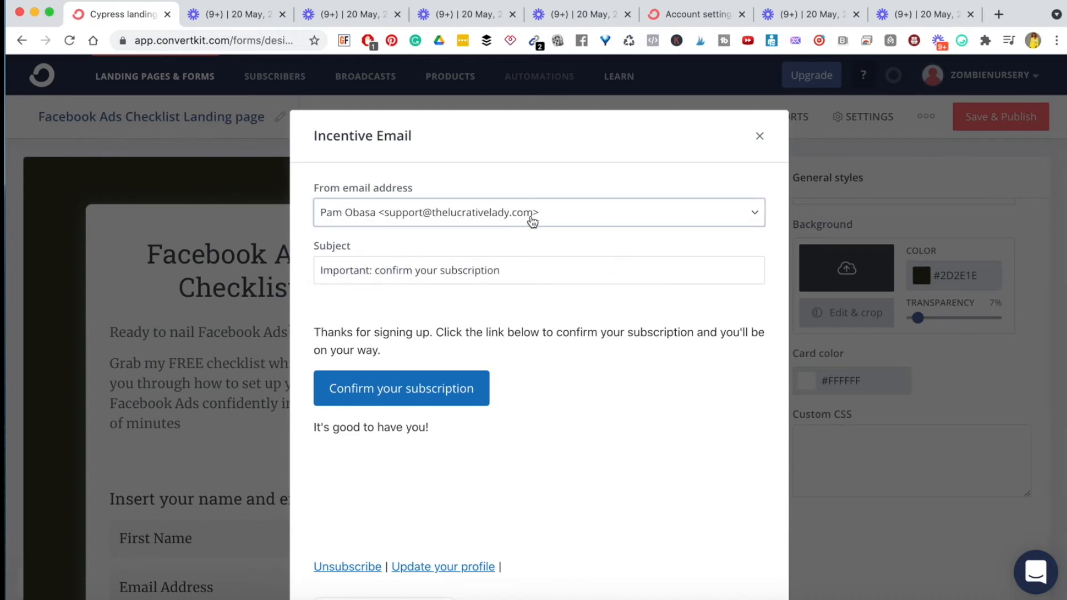
# - Set the incentive email's subject to "It's Here: Facebook Ads Checklist"
pyautogui.tripleClick(335, 281)
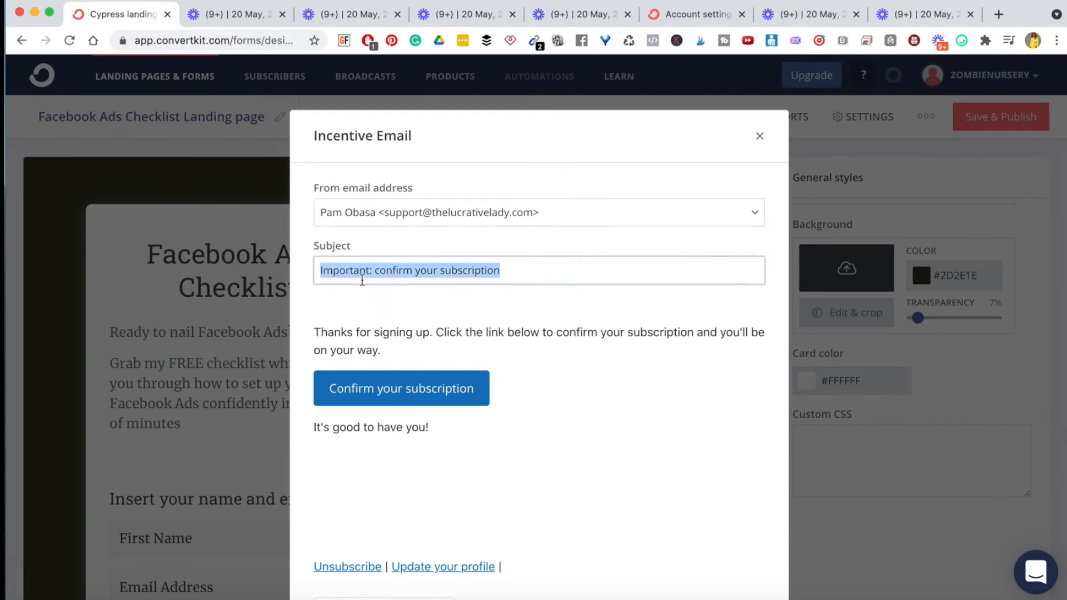
pyautogui.write("It's ")
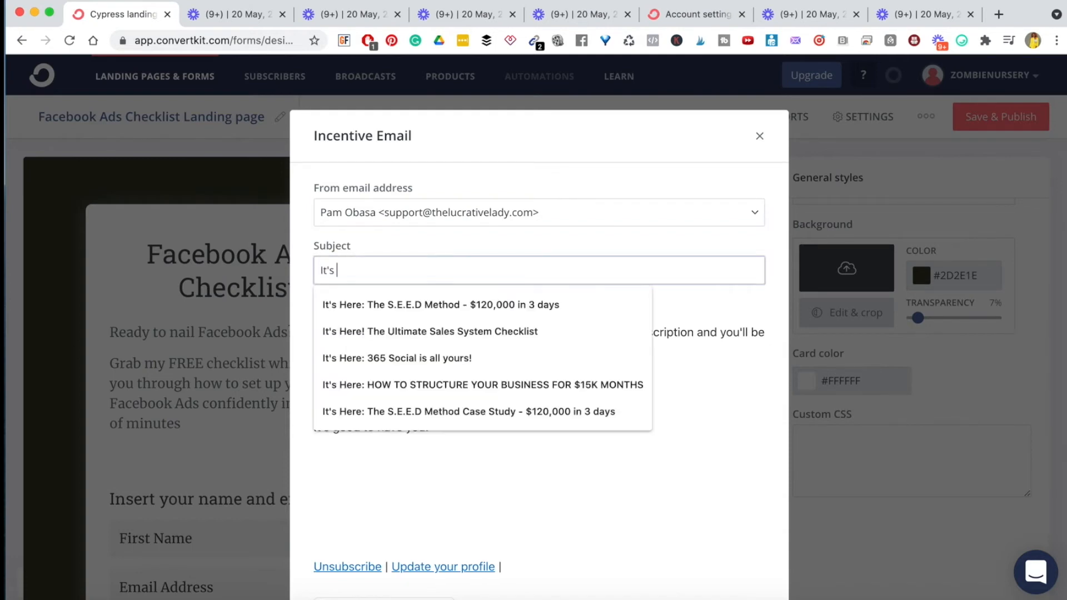
pyautogui.write('Here: F')
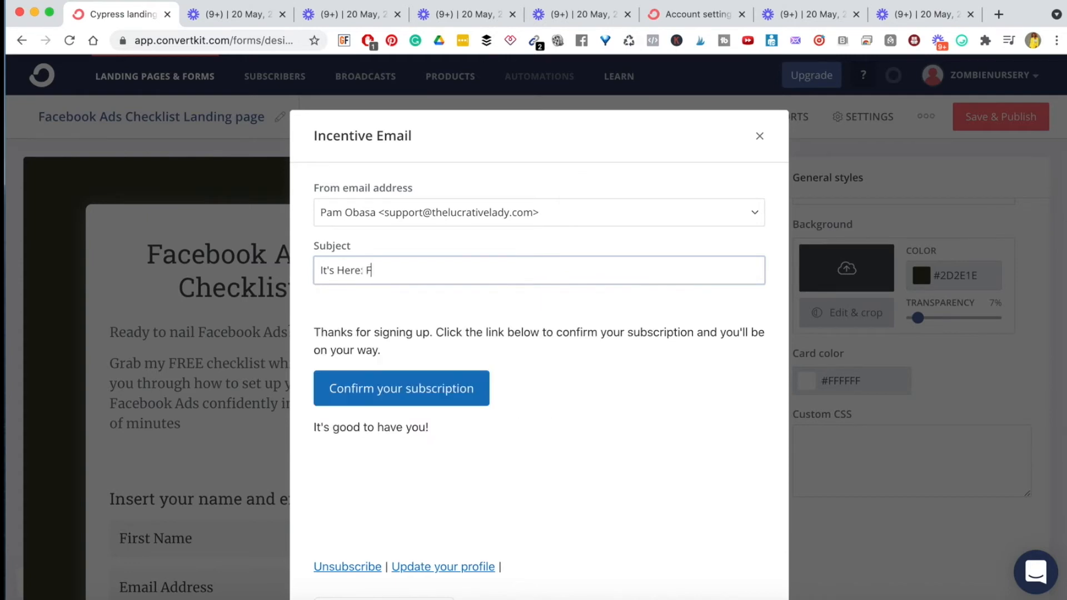
pyautogui.write('acebook Ads Checklist')
# - Replace the email's opening text with the message beginning "Thank you for grabbing the Facebook Ads Checklist. I've sent it to your inbox."
pyautogui.tripleClick(356, 339)
pyautogui.write("Thank you for grabbing the Facebook Ads Checklist. I've sent it to your inbox. Please check your email to get access now. It's good to have you Pam :)")
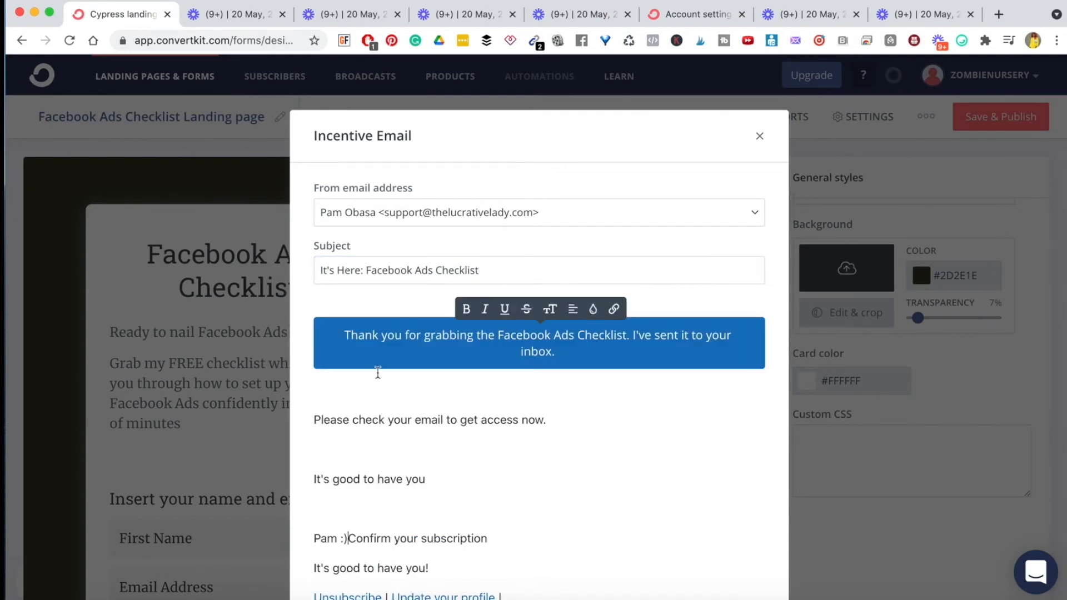
pyautogui.scroll(-3, 405, 410)
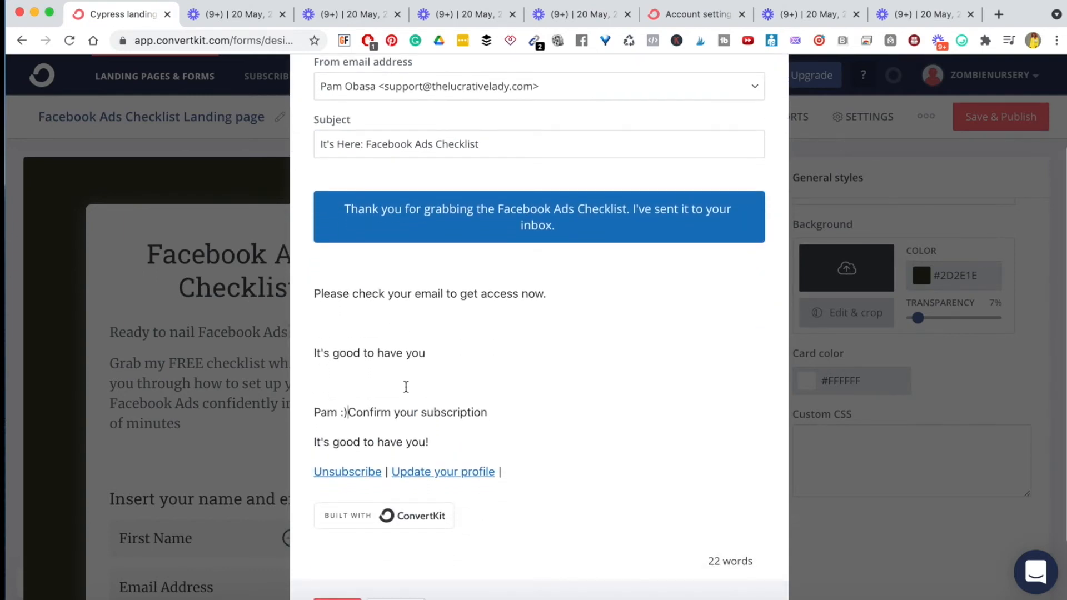
pyautogui.click(382, 339)
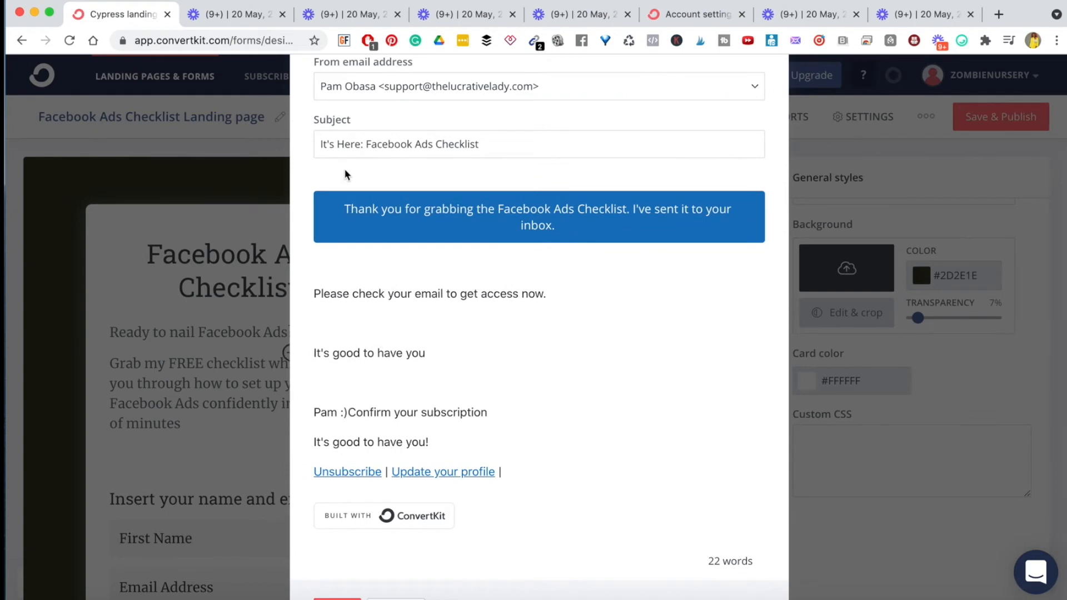
# - Delete the thank-you sentence in the blue button block and the blank line above "It's good to have you"
pyautogui.click(331, 269)
pyautogui.scroll(2, 395, 334)
pyautogui.tripleClick(383, 254)
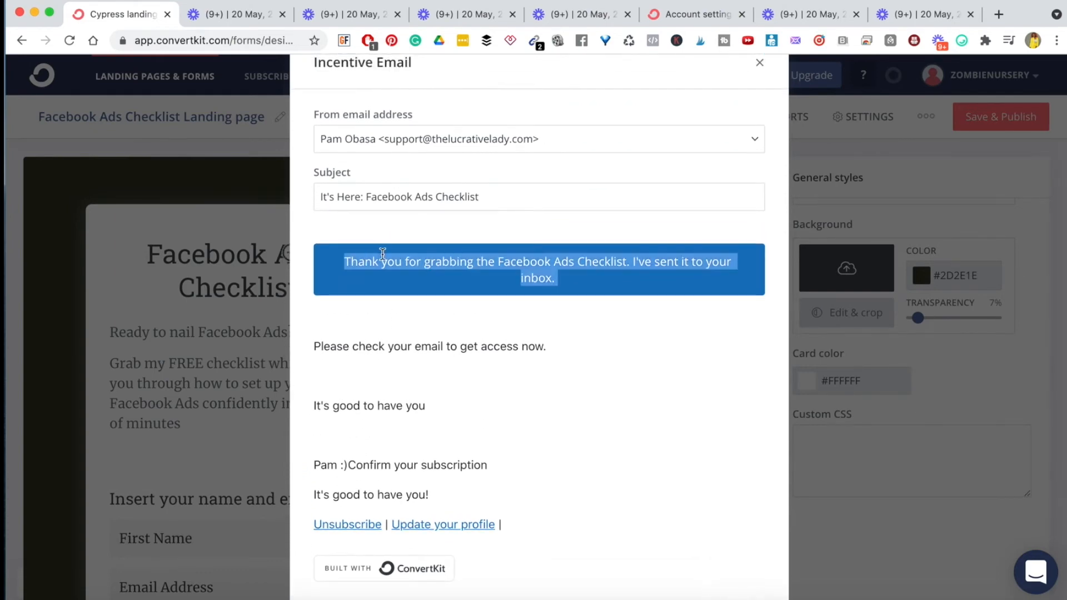
pyautogui.press('BackSpace')
pyautogui.click(327, 312)
pyautogui.press('BackSpace')
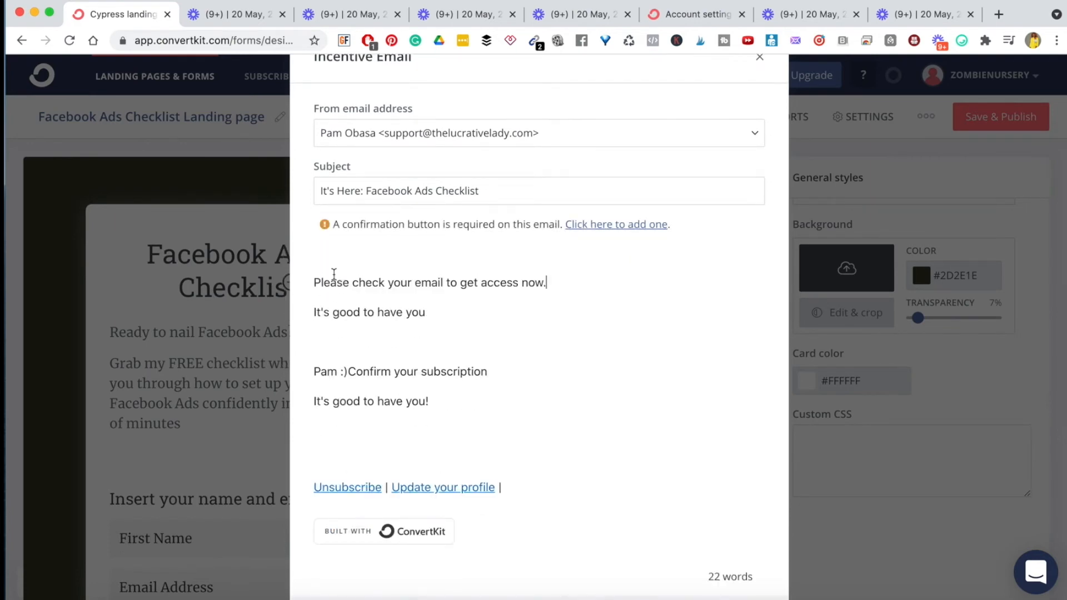
# - Write "Thank you for grabbing the Facebook Ads checklist" as the email's opening line
pyautogui.click(333, 257)
pyautogui.write('Thank yo')
pyautogui.write('g')
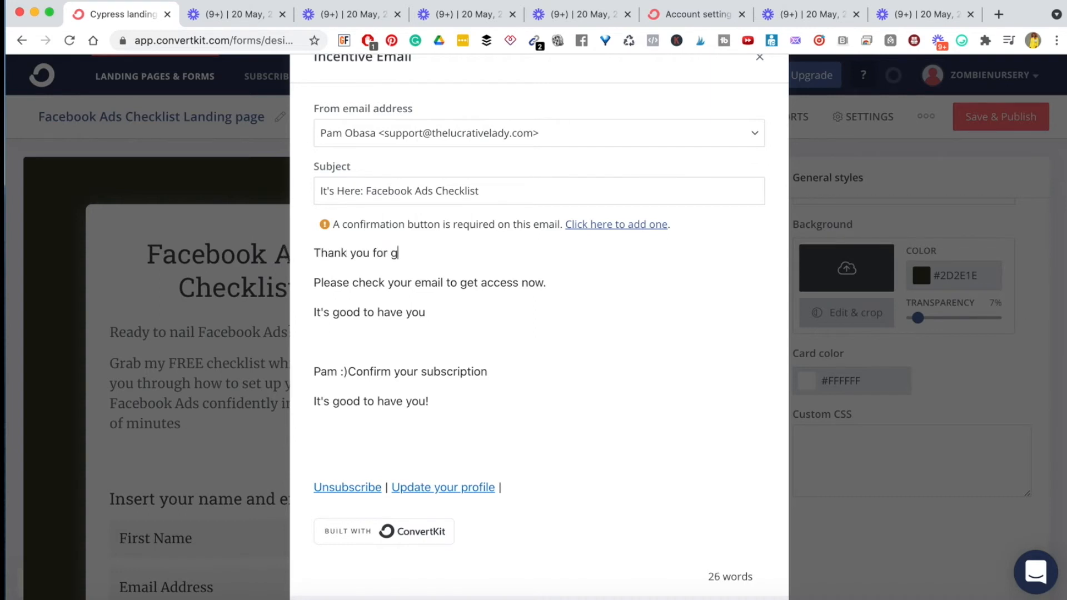
pyautogui.write('rabbing the Face')
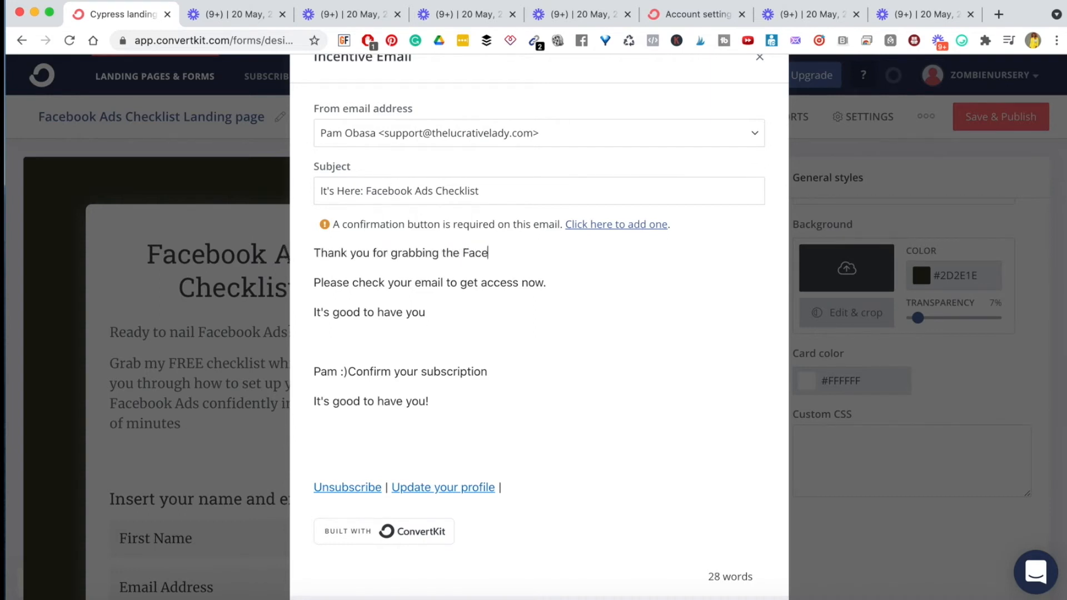
pyautogui.write('book Ads che')
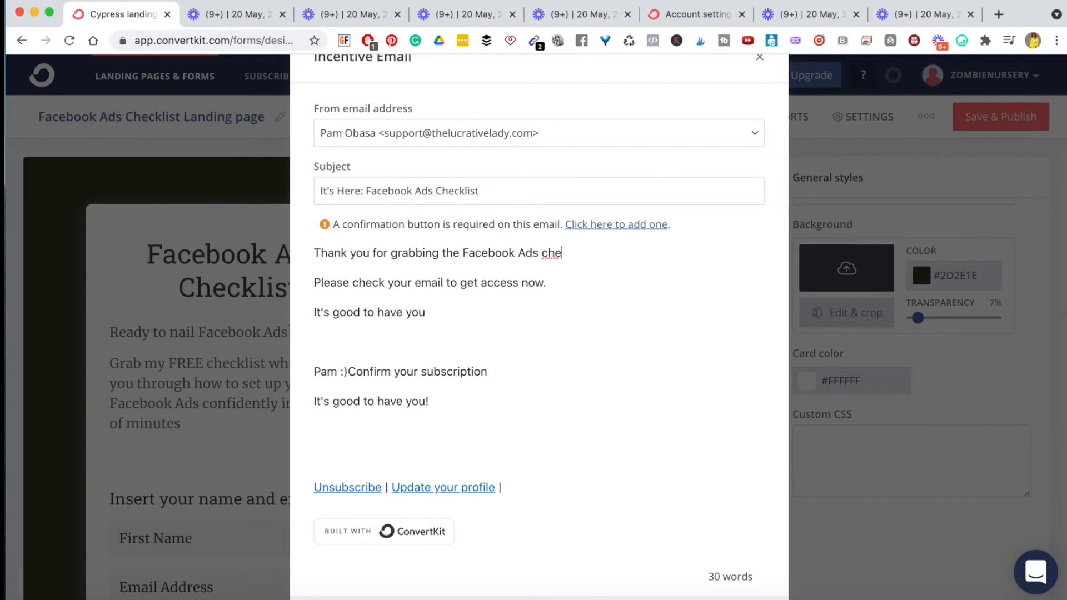
pyautogui.write('cklist')
# - Reword the second line to read "Please check click the button below to get access now."
pyautogui.doubleClick(424, 284)
pyautogui.press('BackSpace')
pyautogui.press('BackSpace')
pyautogui.press('BackSpace')
pyautogui.press('BackSpace')
pyautogui.press('BackSpace')
pyautogui.press('BackSpace')
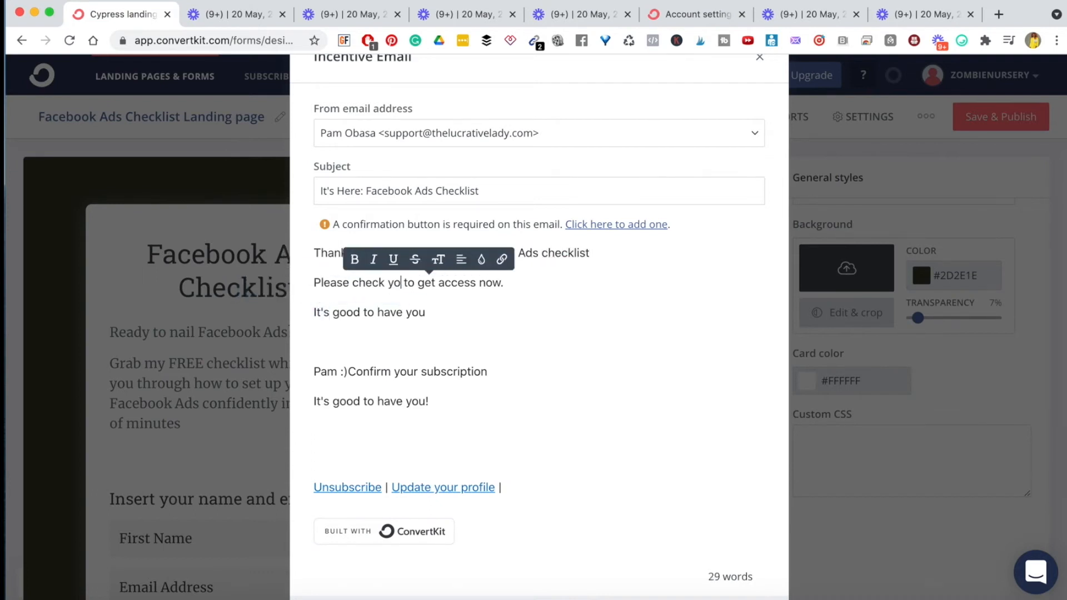
pyautogui.write('click')
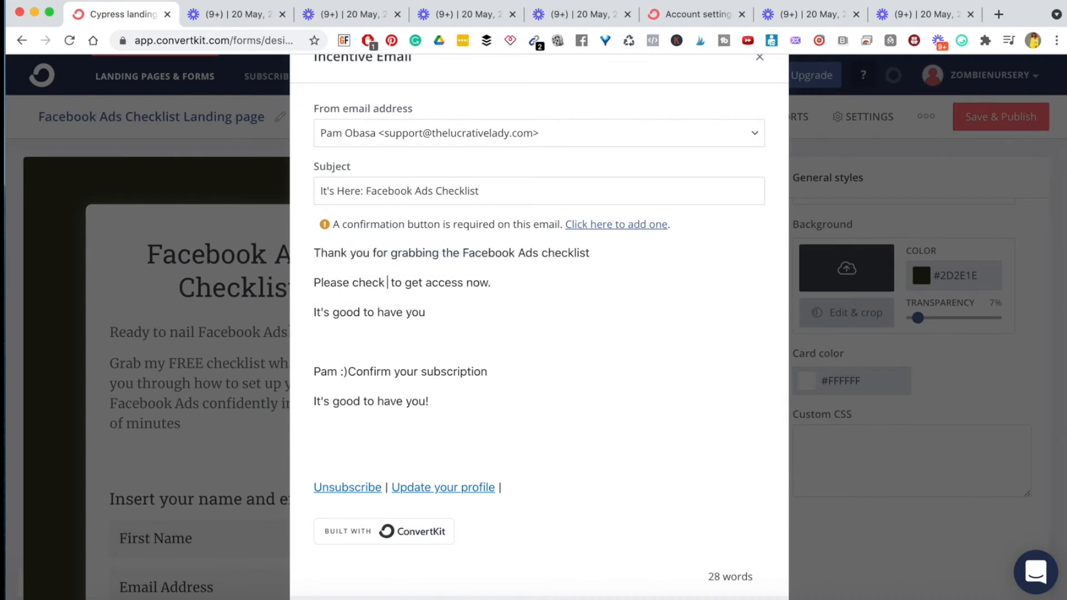
pyautogui.write(' the button bel')
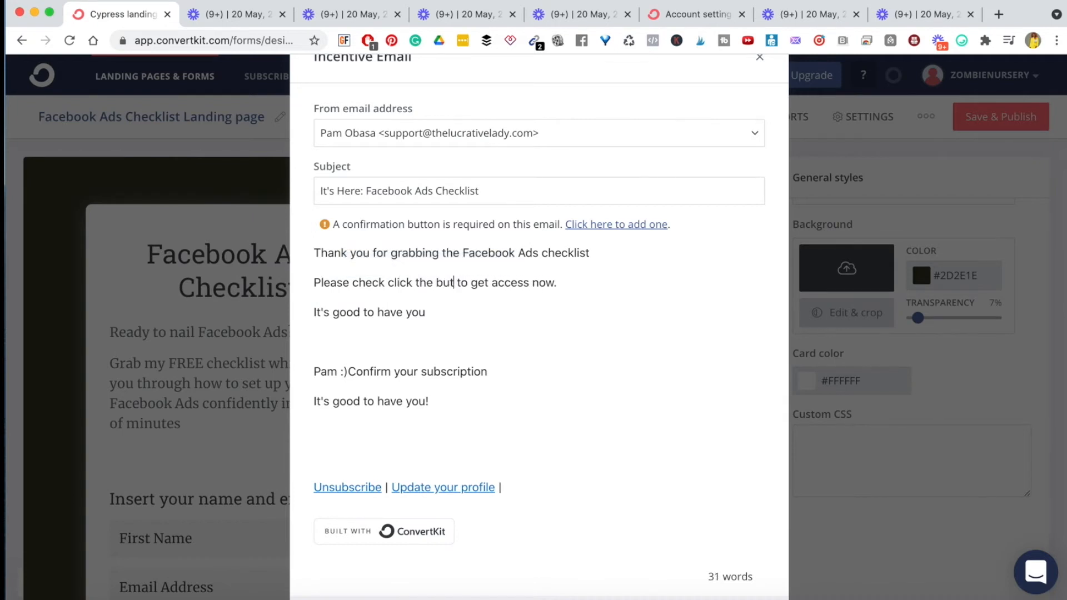
pyautogui.write('ow')
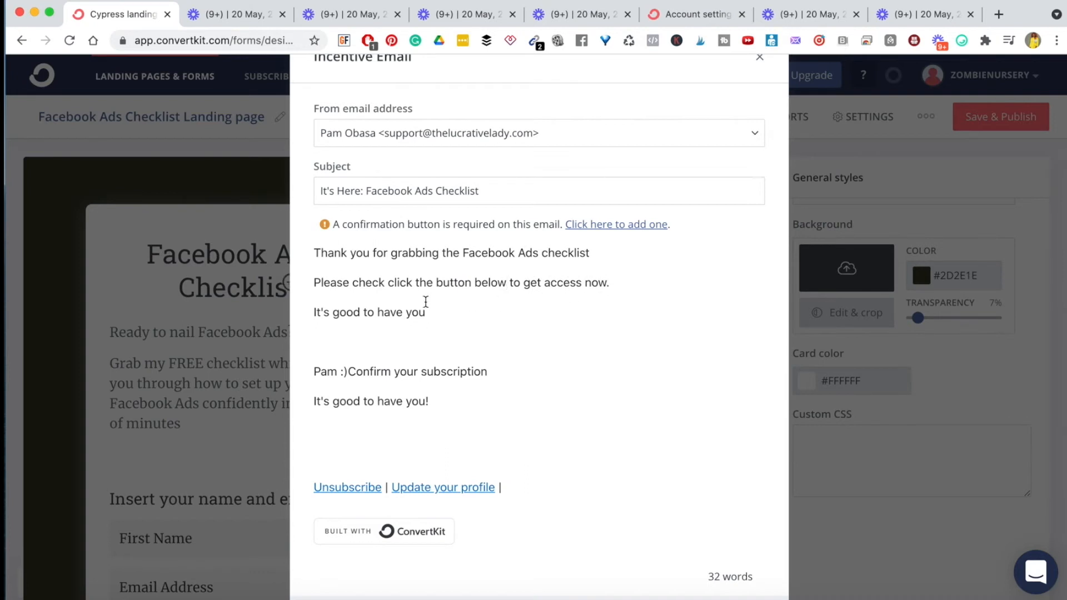
# - Add the required confirmation button directly beneath the access instruction line
pyautogui.press('Return')
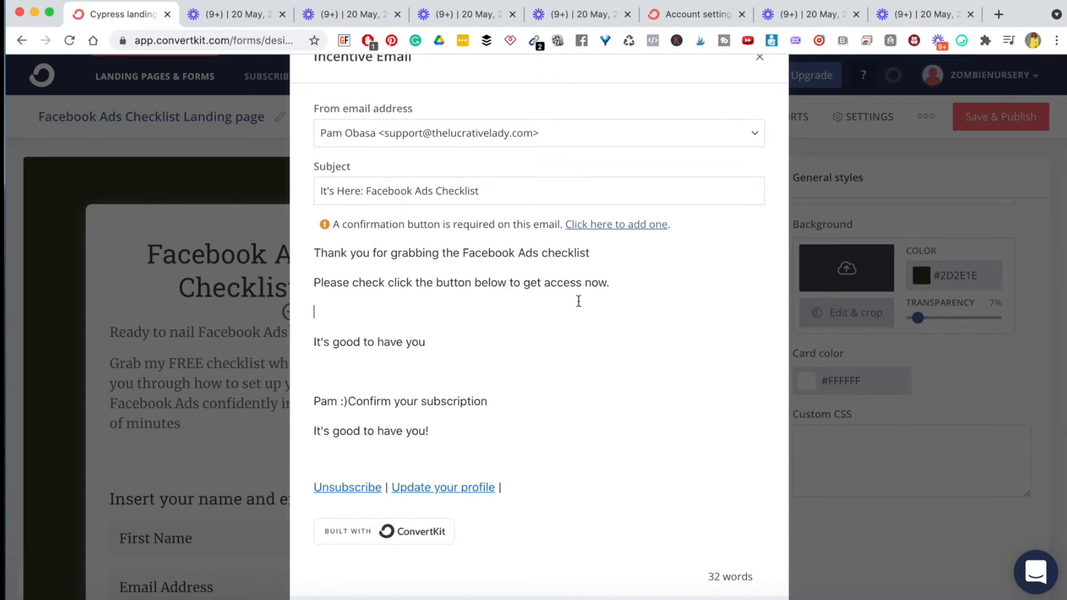
pyautogui.click(607, 230)
pyautogui.click(332, 308)
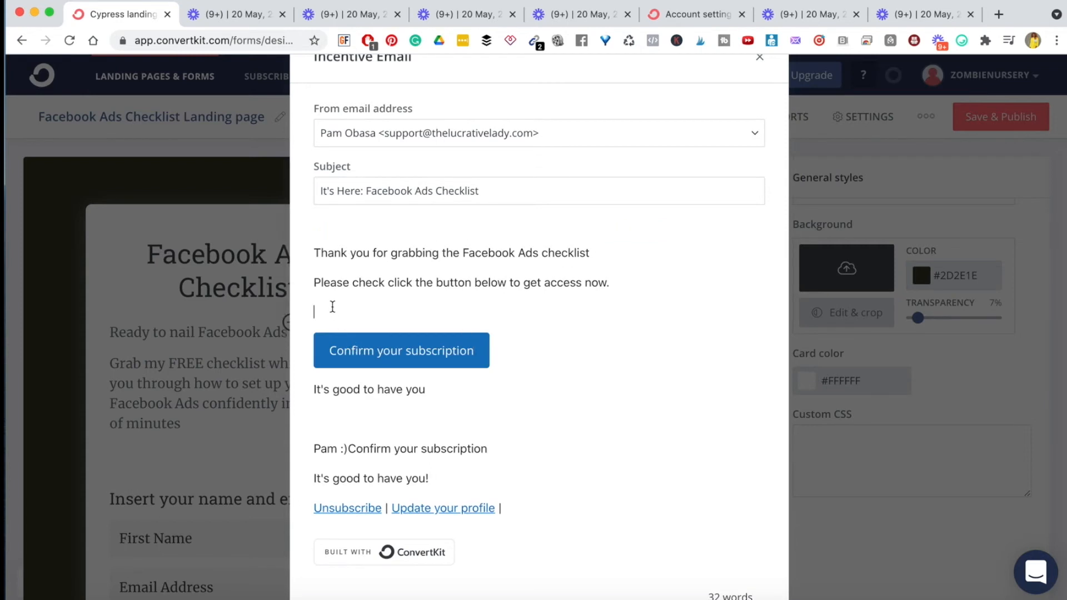
pyautogui.press('BackSpace')
# - Try to overwrite the confirmation button's whole label, and remove the stray letters entered in its place
pyautogui.click(386, 322)
pyautogui.doubleClick(386, 321)
pyautogui.click(387, 322)
pyautogui.doubleClick(387, 321)
pyautogui.tripleClick(387, 321)
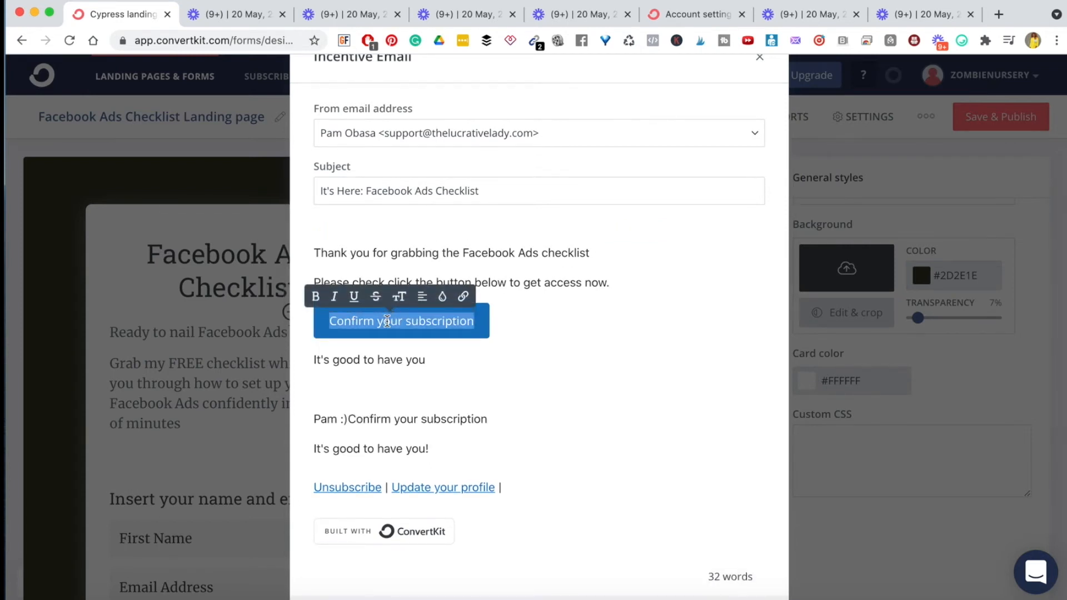
pyautogui.write('DOWN')
pyautogui.press('BackSpace')
pyautogui.press('BackSpace')
pyautogui.press('BackSpace')
pyautogui.press('BackSpace')
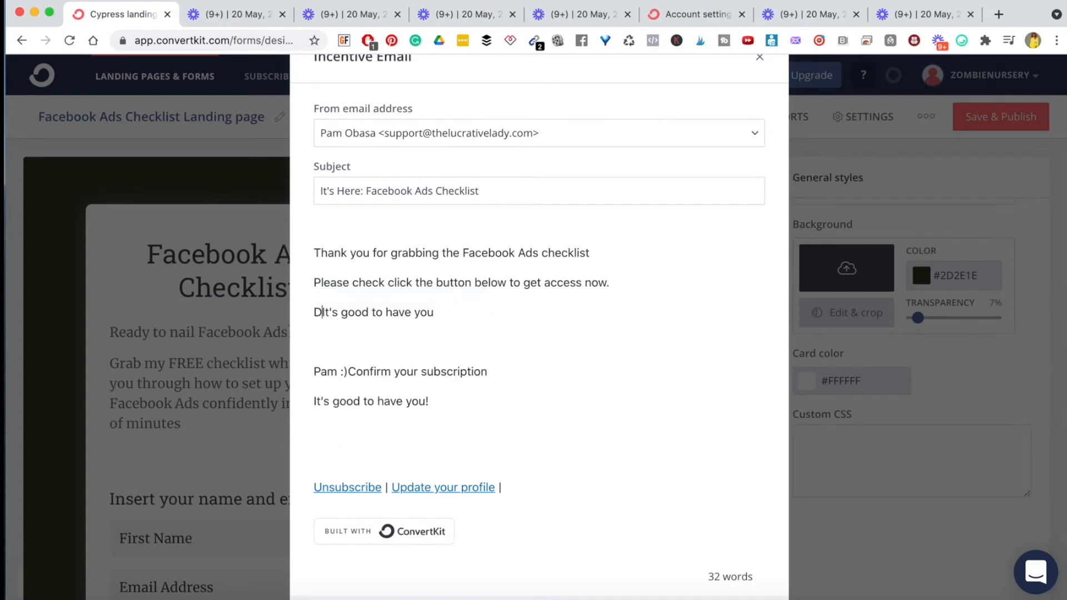
pyautogui.click(455, 314)
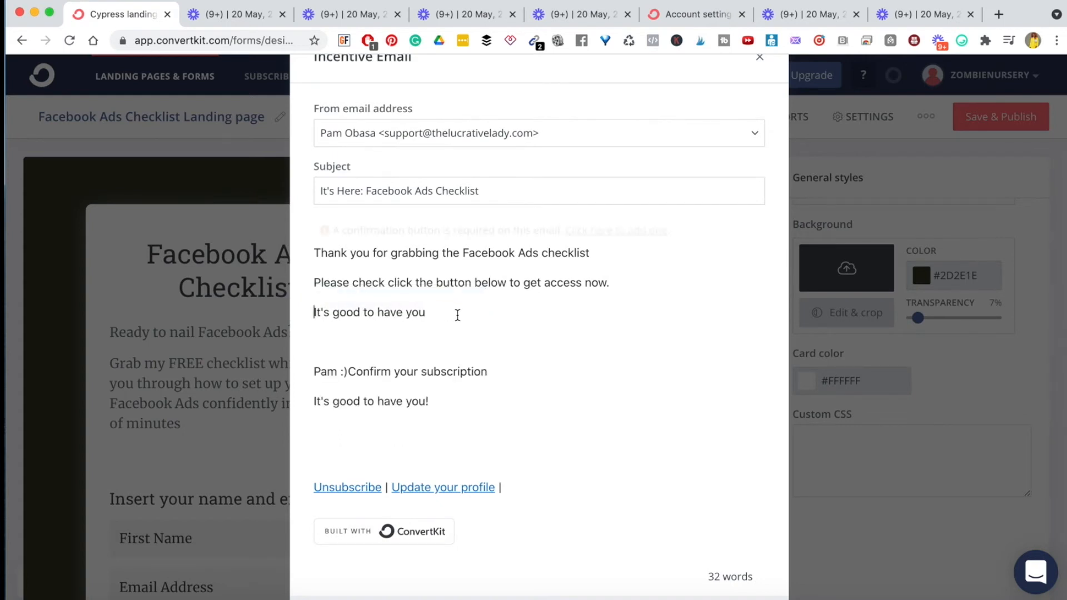
# - Insert a new confirmation button on its own line after the access instruction
pyautogui.click(627, 280)
pyautogui.press('Return')
pyautogui.click(610, 230)
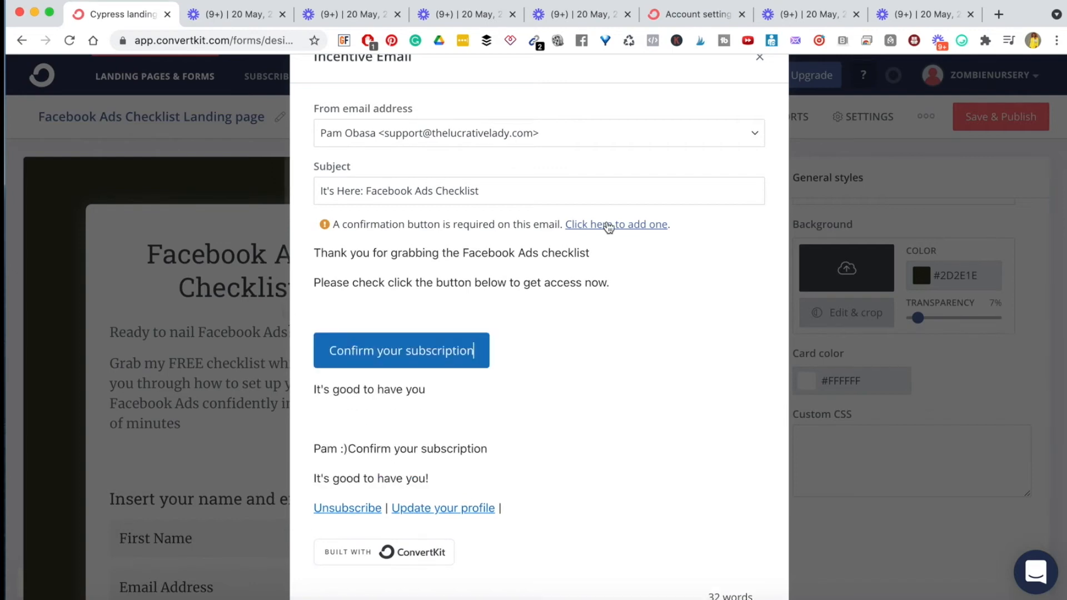
# - Change the confirmation button's label to "Download Now"
pyautogui.press('BackSpace')
pyautogui.press('BackSpace')
pyautogui.press('BackSpace')
pyautogui.press('BackSpace')
pyautogui.press('BackSpace')
pyautogui.press('BackSpace')
pyautogui.press('BackSpace')
pyautogui.press('BackSpace')
pyautogui.press('BackSpace')
pyautogui.press('BackSpace')
pyautogui.press('BackSpace')
pyautogui.press('BackSpace')
pyautogui.press('BackSpace')
pyautogui.press('BackSpace')
pyautogui.press('BackSpace')
pyautogui.press('BackSpace')
pyautogui.press('BackSpace')
pyautogui.press('BackSpace')
pyautogui.press('BackSpace')
pyautogui.press('BackSpace')
pyautogui.press('BackSpace')
pyautogui.press('BackSpace')
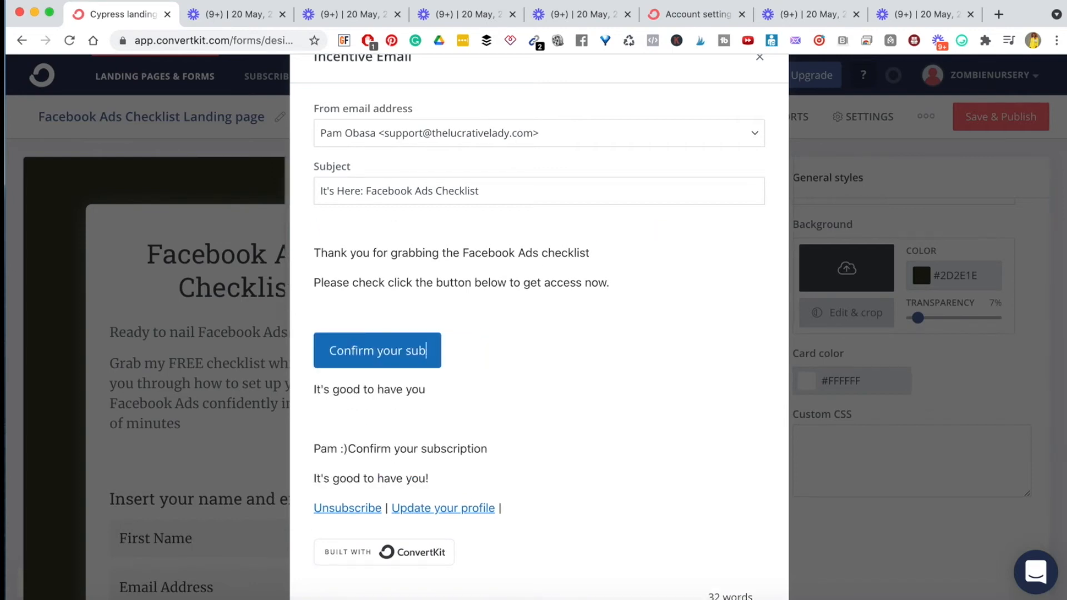
pyautogui.press('BackSpace')
pyautogui.press('BackSpace')
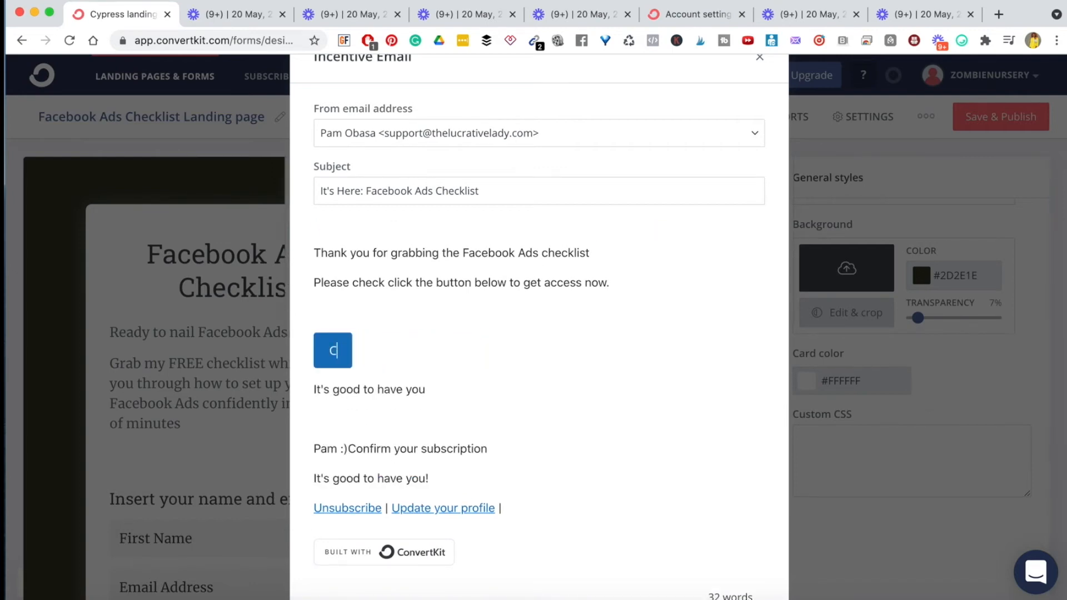
pyautogui.press('BackSpace')
pyautogui.write('d')
pyautogui.press('BackSpace')
pyautogui.write('Download ')
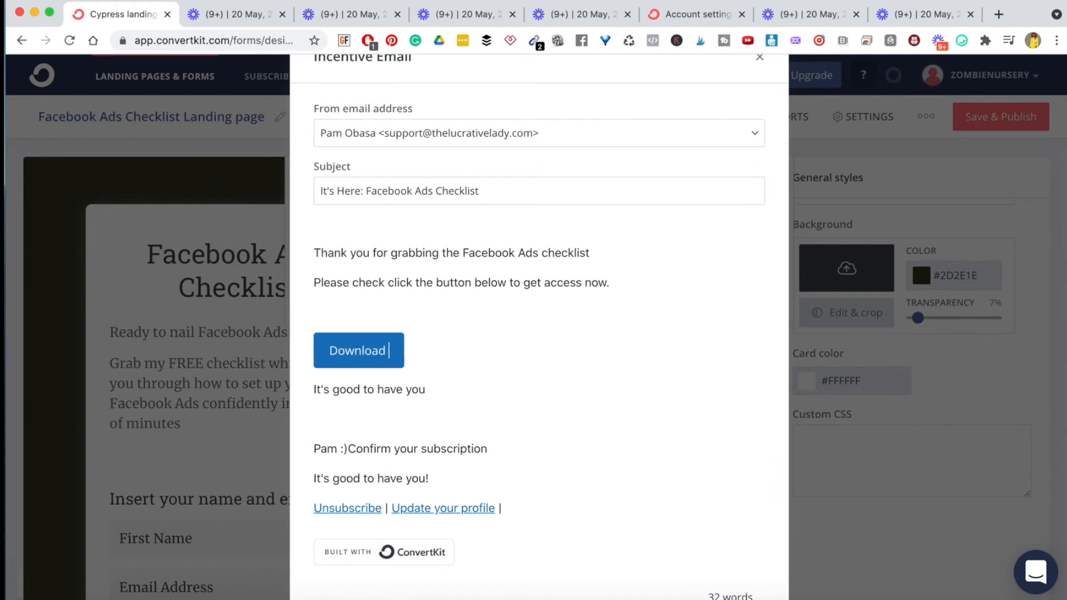
pyautogui.write('Now')
# - Remove the blank lines above the download button and below "It's good to have you"
pyautogui.click(369, 302)
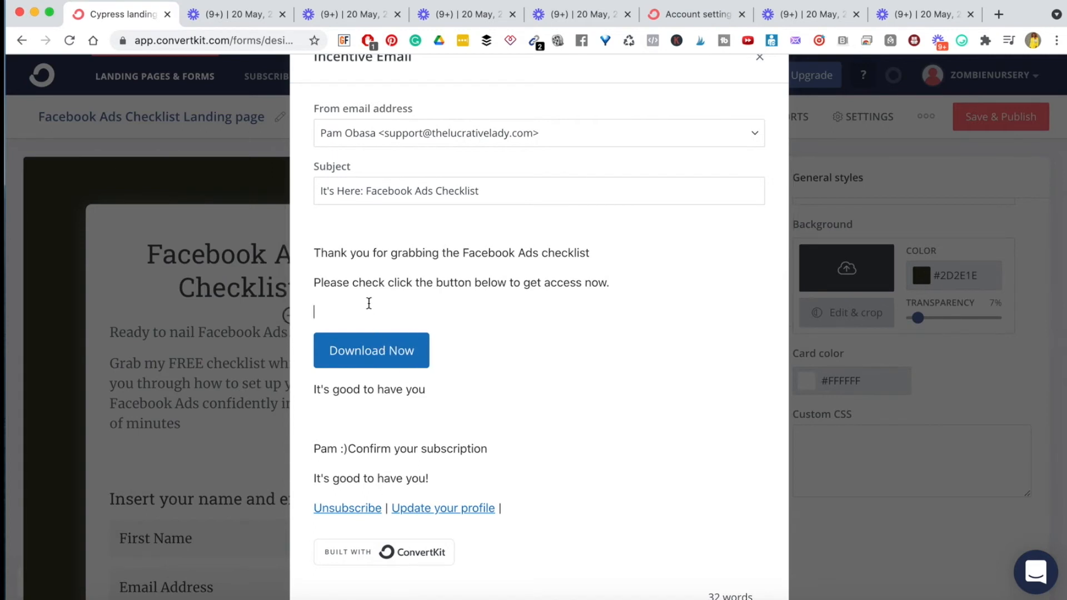
pyautogui.press('BackSpace')
pyautogui.click(363, 383)
pyautogui.press('BackSpace')
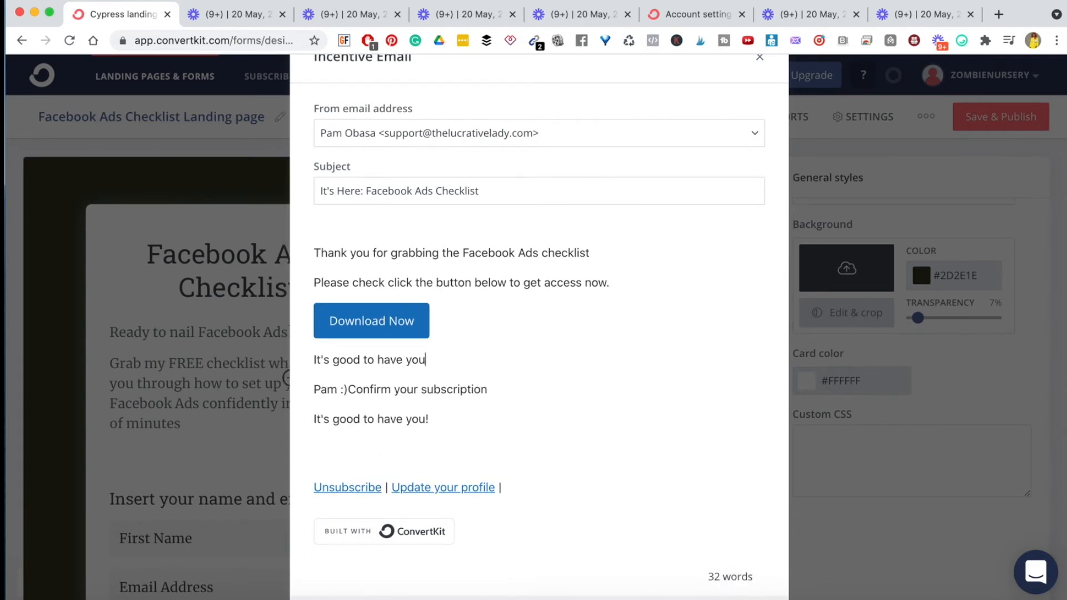
# - Delete the leftover "Confirm your subscription" after the signature and the duplicate "It's good to have you!" line
pyautogui.click(369, 391)
pyautogui.moveTo(489, 390); pyautogui.dragTo(400, 391)
pyautogui.press('BackSpace')
pyautogui.press('BackSpace')
pyautogui.press('BackSpace')
pyautogui.press('BackSpace')
pyautogui.press('BackSpace')
pyautogui.press('BackSpace')
pyautogui.press('BackSpace')
pyautogui.press('BackSpace')
pyautogui.press('BackSpace')
pyautogui.press('BackSpace')
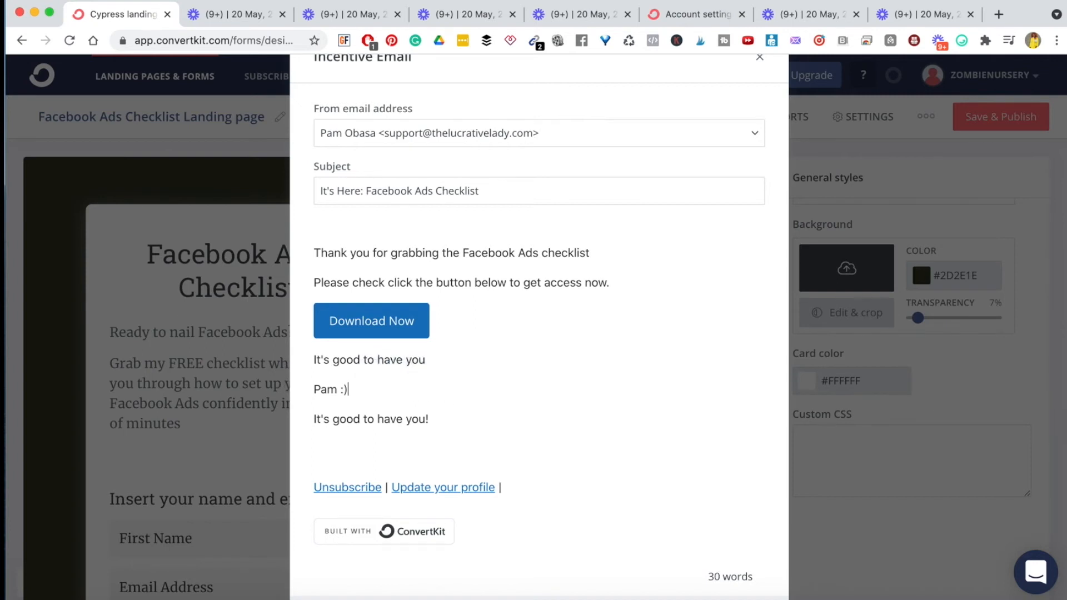
pyautogui.tripleClick(403, 417)
pyautogui.press('BackSpace')
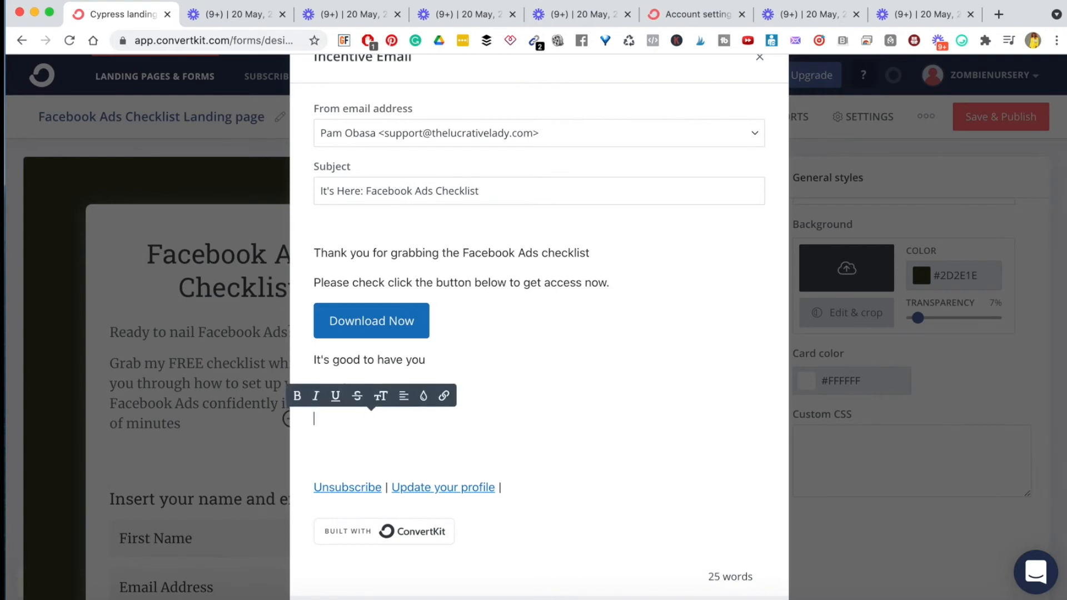
# - Review the incentive email's wording from start to finish and save it
pyautogui.scroll(-3, 550, 381)
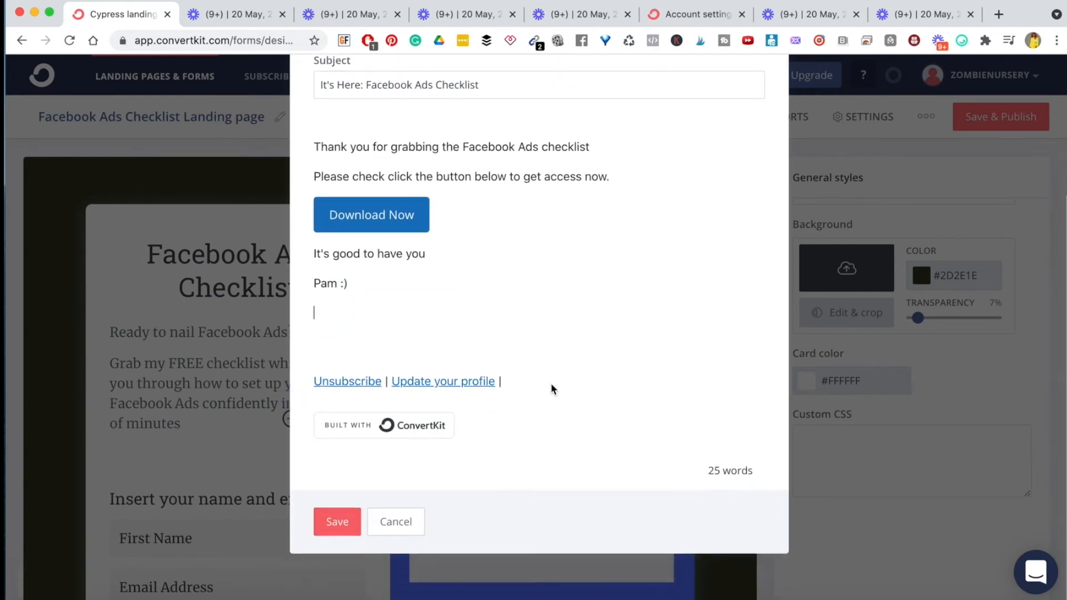
pyautogui.scroll(5, 551, 383)
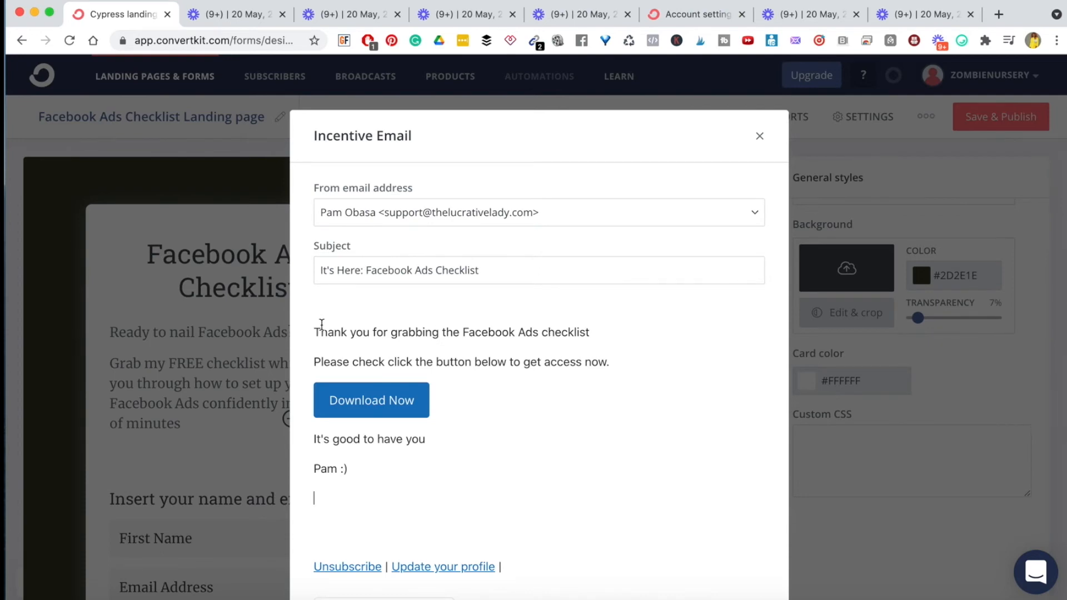
pyautogui.moveTo(314, 331); pyautogui.dragTo(373, 332)
pyautogui.moveTo(511, 362); pyautogui.dragTo(612, 360)
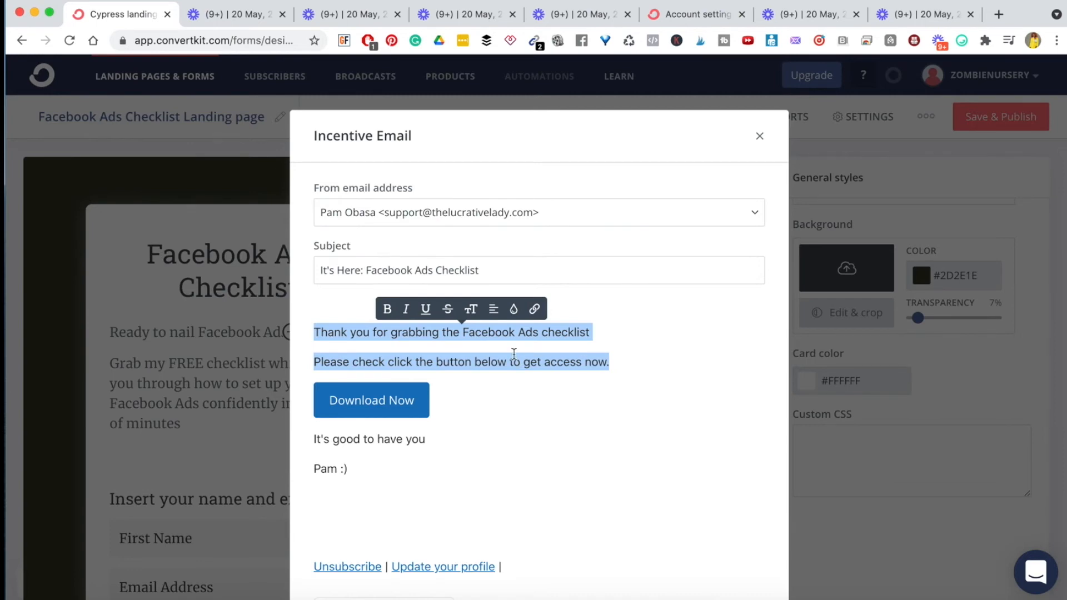
pyautogui.click(595, 345)
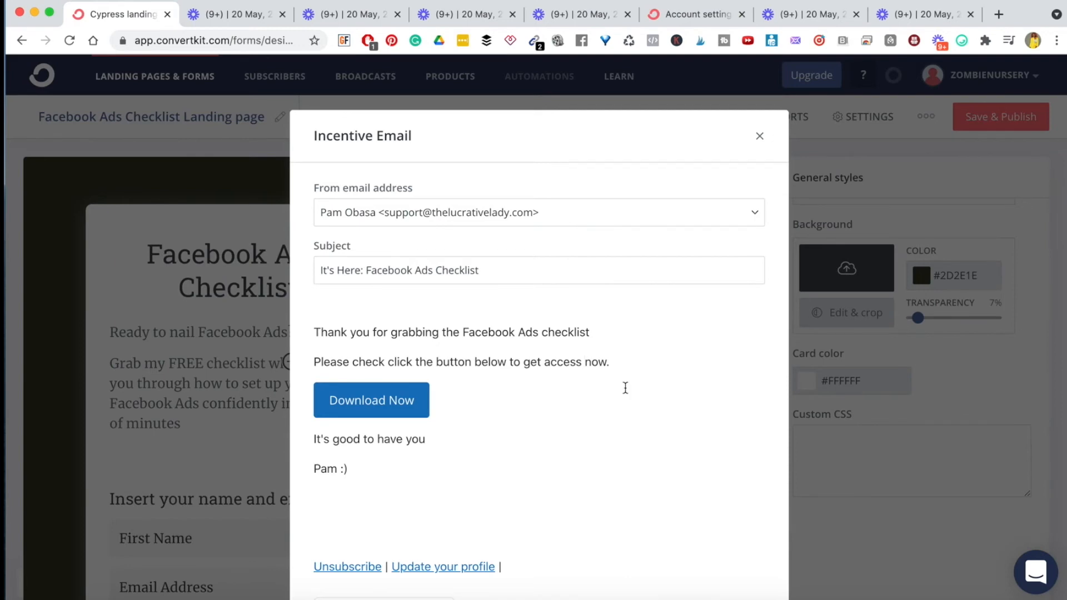
pyautogui.scroll(-4, 625, 388)
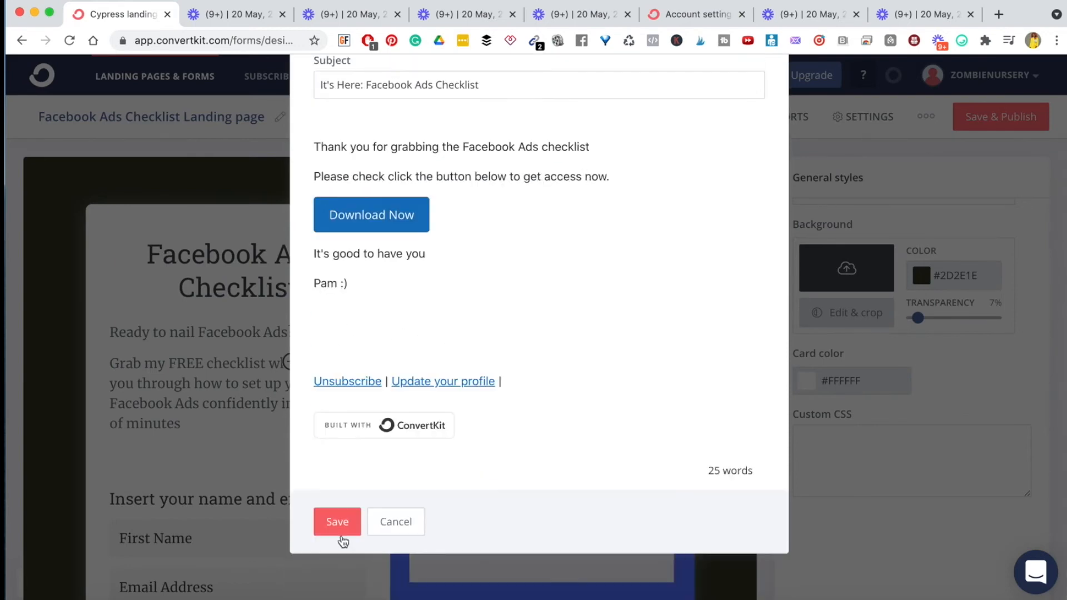
pyautogui.click(328, 525)
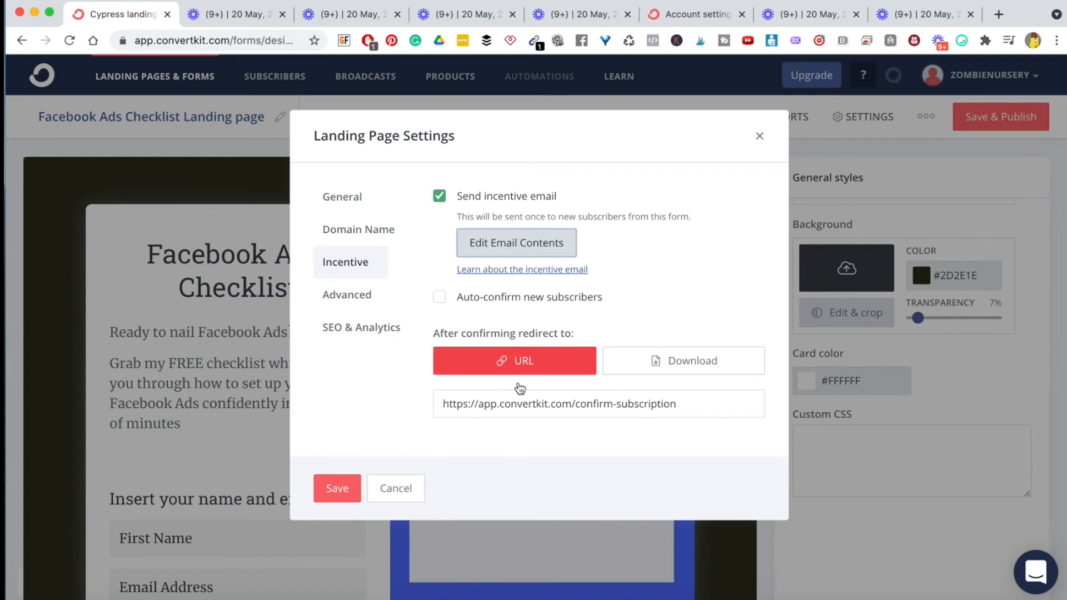
# - Set the after-confirmation action to a file download and choose the "STORIES THAT CONVE...2020.pdf" file from the desktop files folder
pyautogui.tripleClick(512, 412)
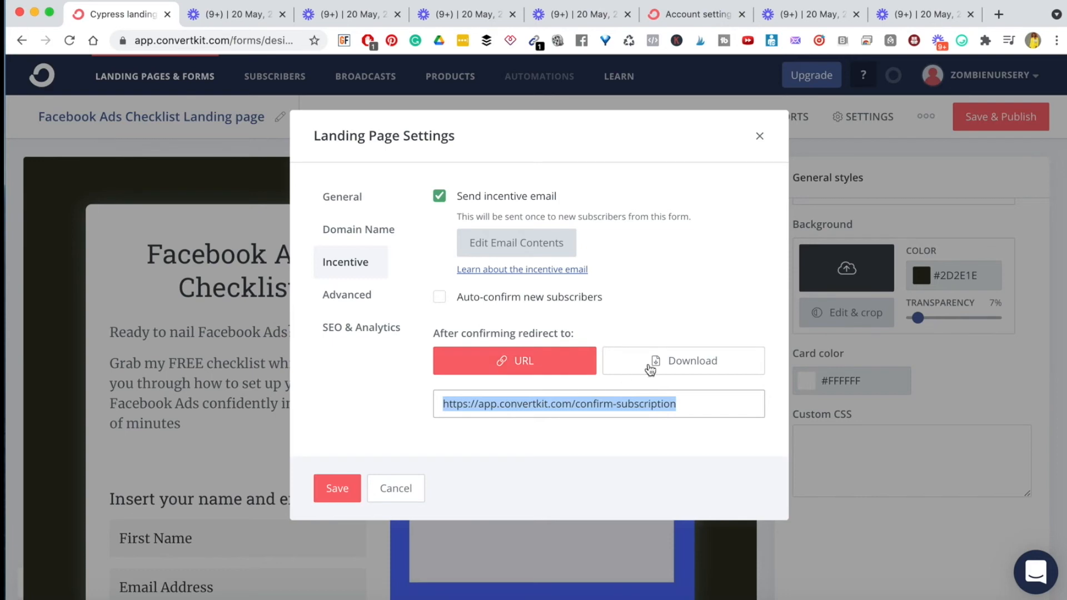
pyautogui.click(678, 362)
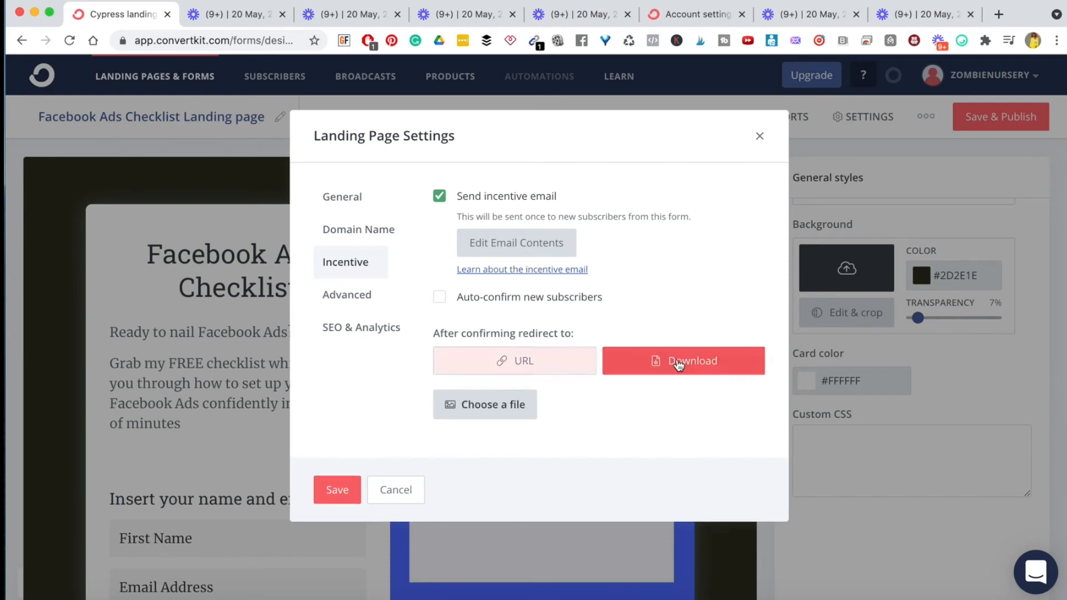
pyautogui.click(494, 406)
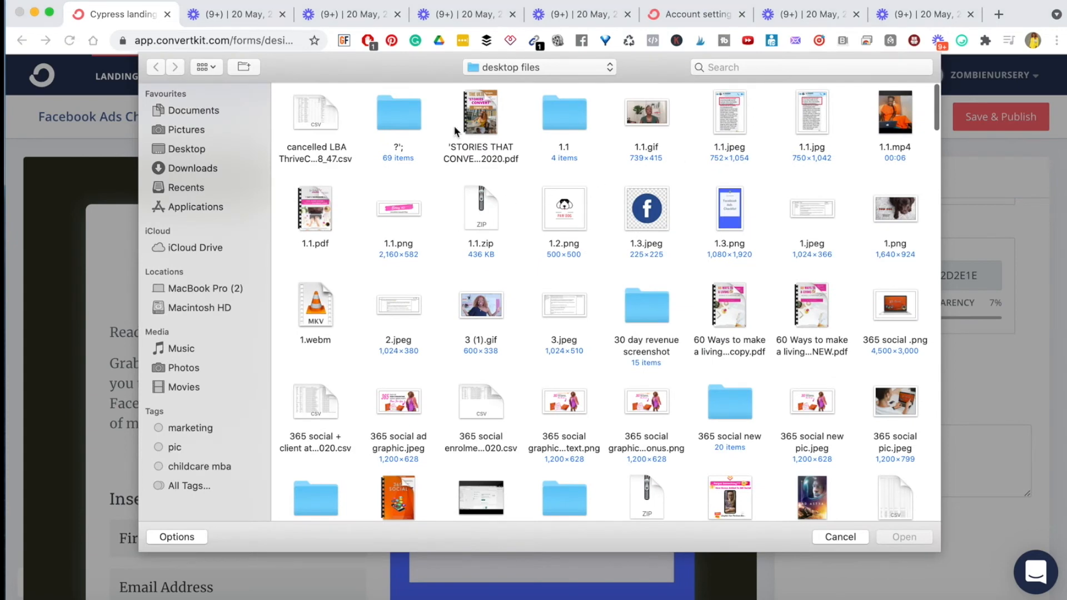
pyautogui.click(498, 109)
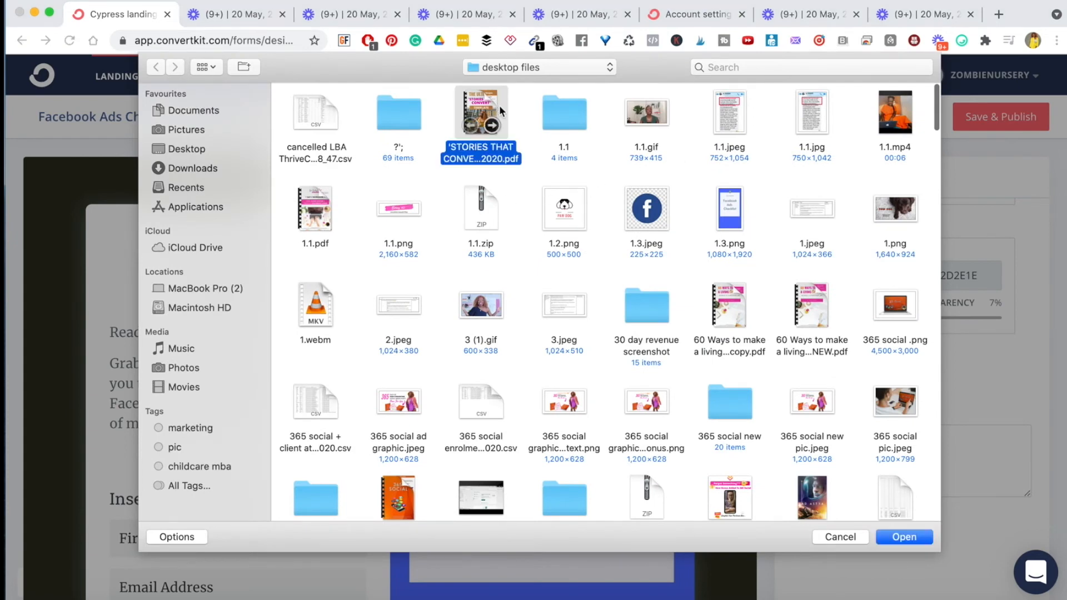
pyautogui.click(901, 535)
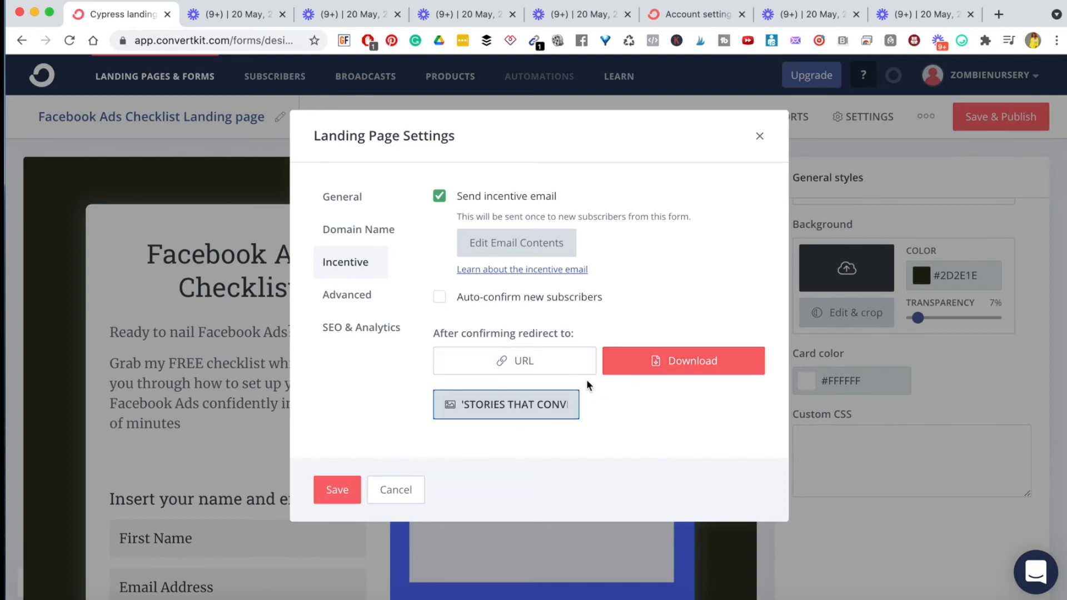
# - Examine the advanced settings for what return visitors who have already subscribed are shown
pyautogui.click(344, 294)
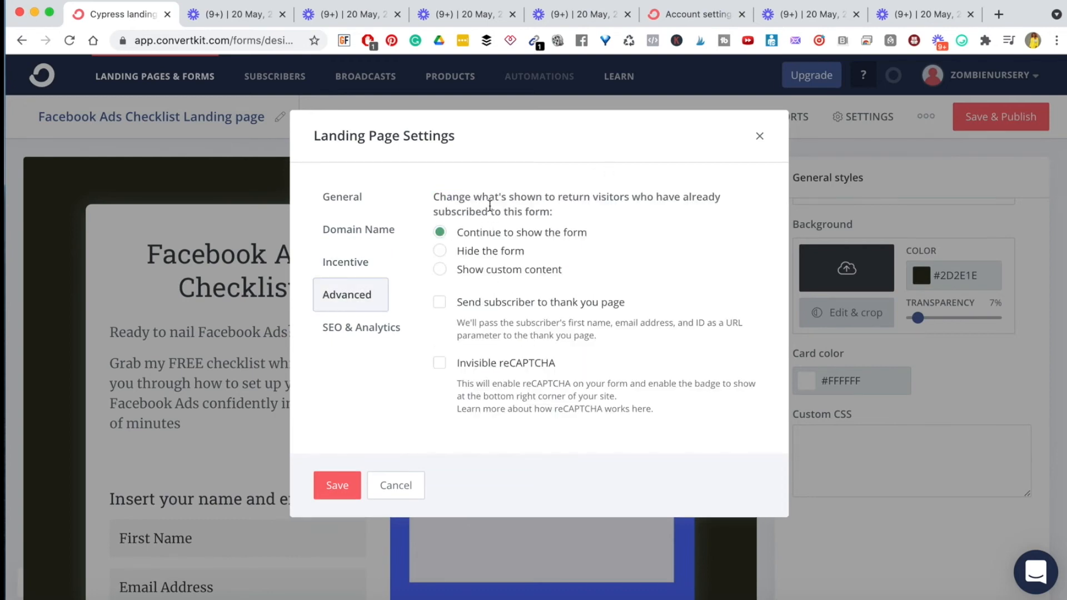
pyautogui.tripleClick(471, 207)
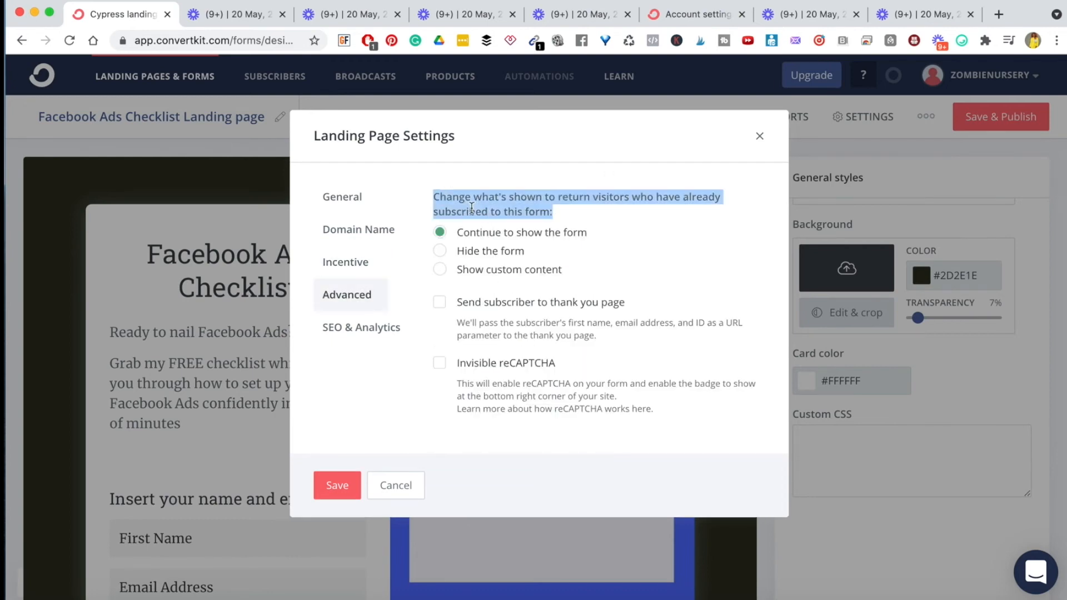
pyautogui.click(516, 204)
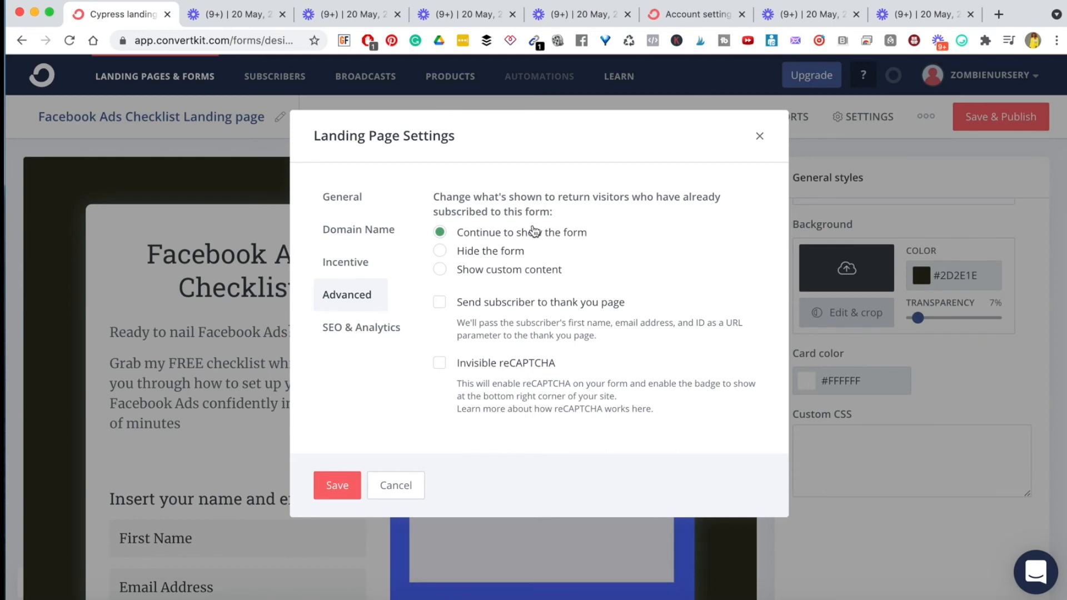
# - Set the landing page's SEO title to "Facebook Ads Checklist" and save the settings
pyautogui.click(351, 328)
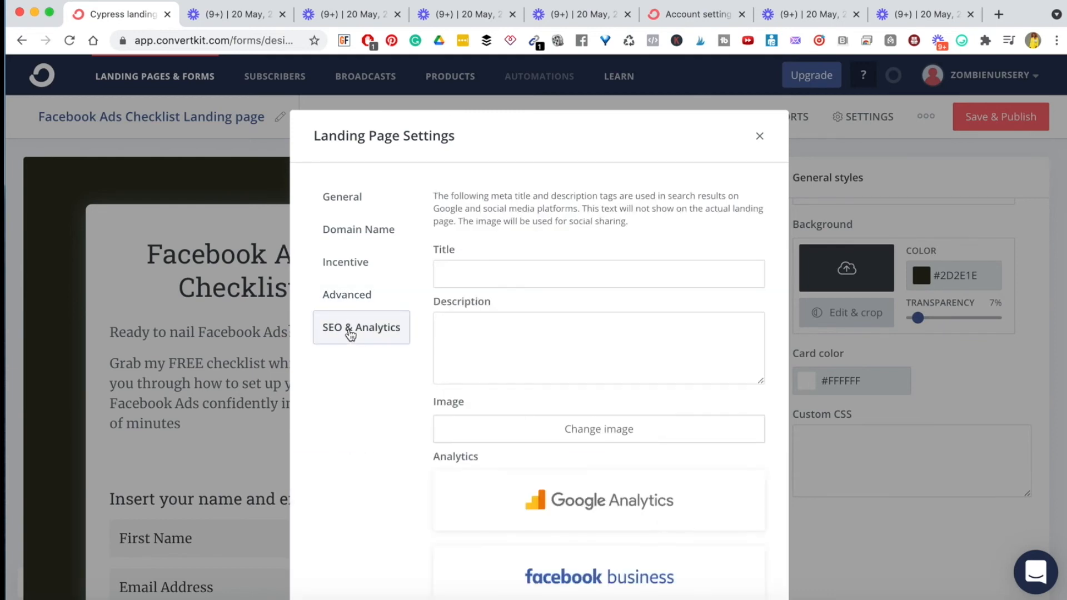
pyautogui.scroll(-5, 454, 422)
pyautogui.scroll(4, 454, 424)
pyautogui.click(470, 206)
pyautogui.click(347, 368)
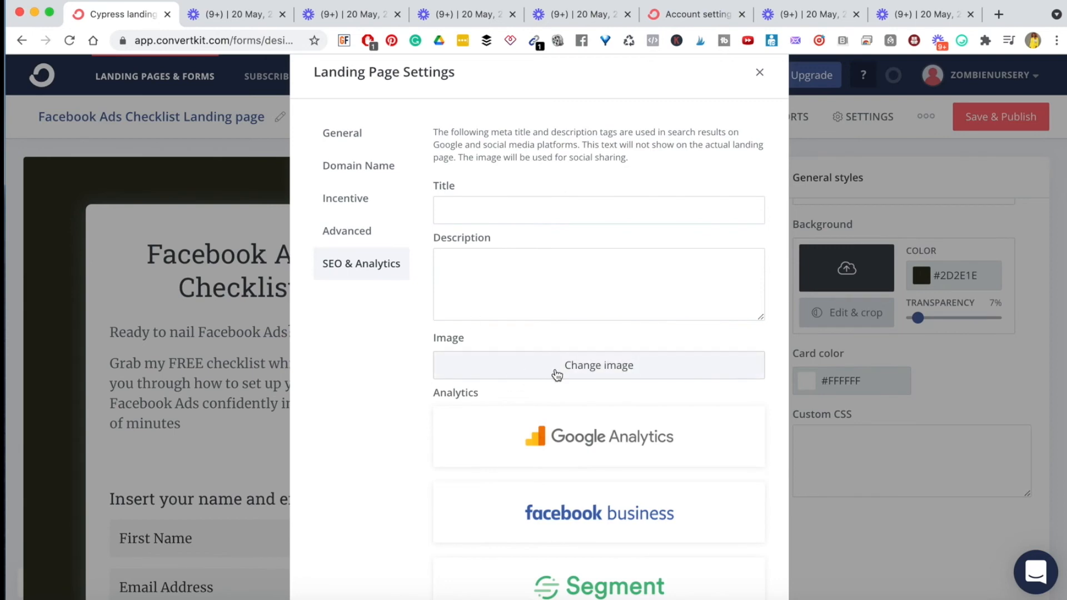
pyautogui.click(487, 206)
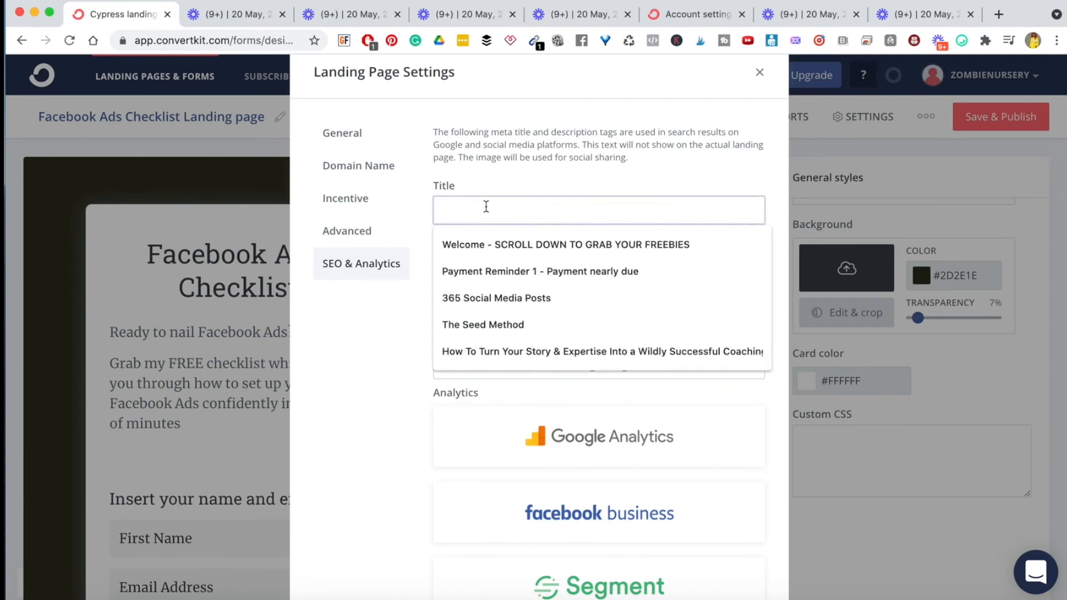
pyautogui.write('Facwe')
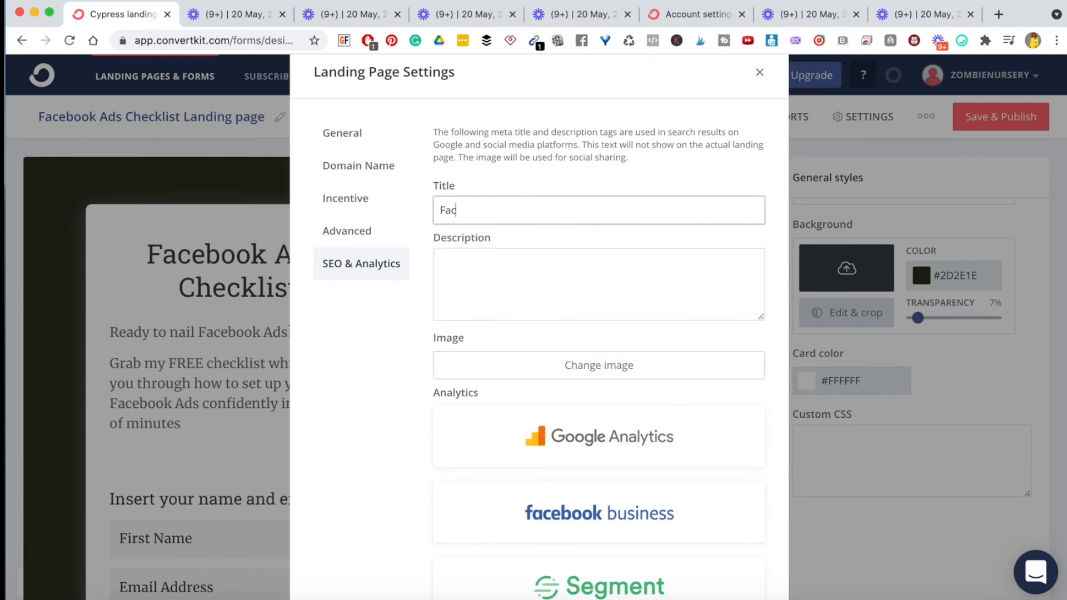
pyautogui.write('book asd')
pyautogui.press('BackSpace')
pyautogui.press('BackSpace')
pyautogui.press('BackSpace')
pyautogui.write('Ads Checklist')
pyautogui.click(503, 270)
pyautogui.scroll(-7, 381, 296)
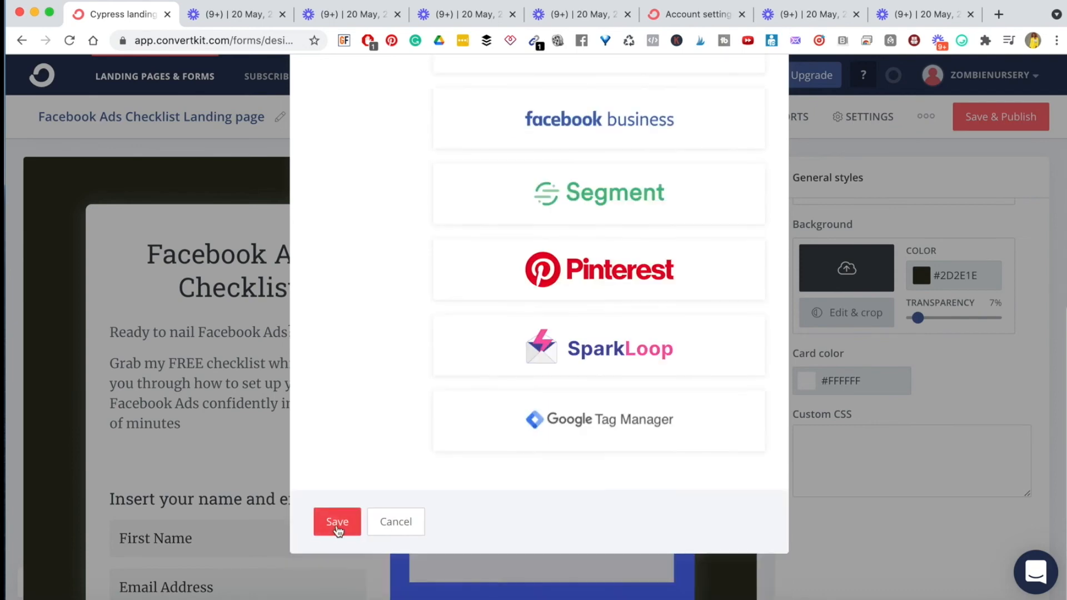
pyautogui.click(337, 525)
# - Copy the landing page's intro text, from "Ready to nail Facebook Ads?" to "in a matter of minutes", into the SEO description
pyautogui.click(147, 380)
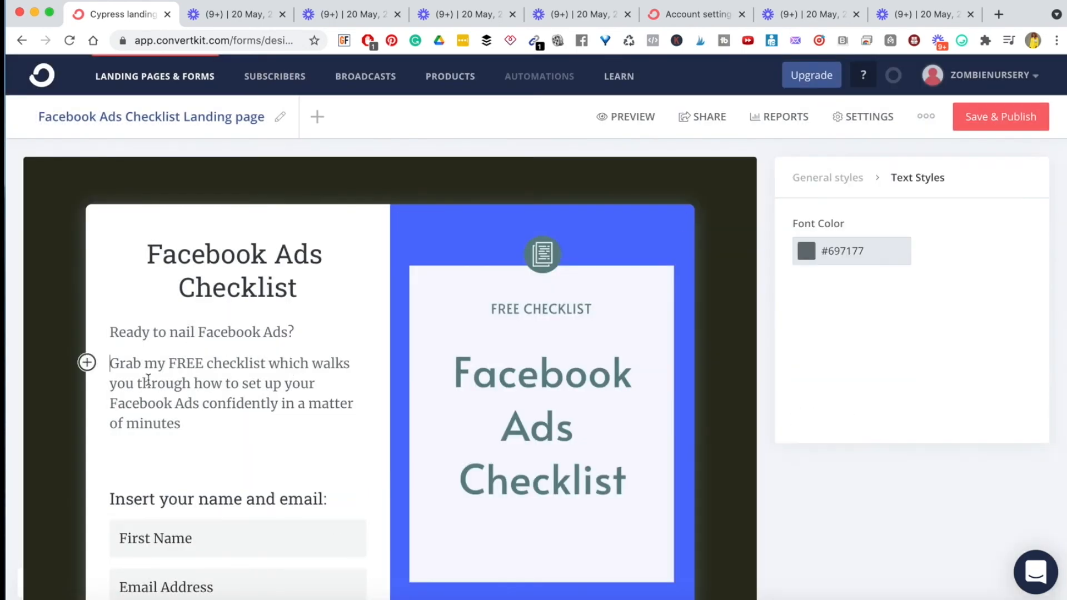
pyautogui.moveTo(111, 332); pyautogui.dragTo(185, 417)
pyautogui.press('super+c')
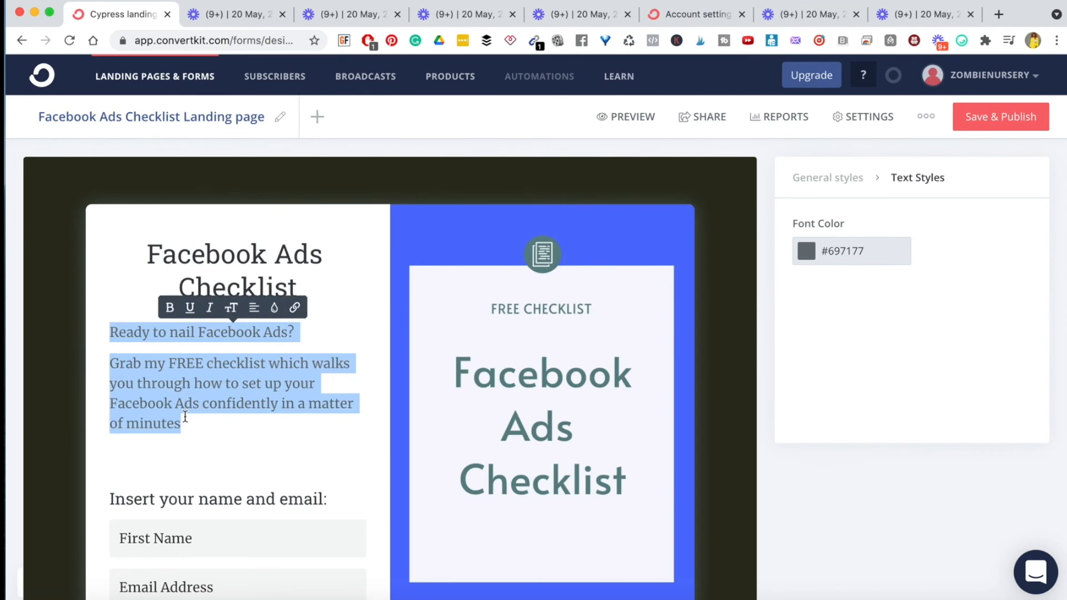
pyautogui.click(248, 408)
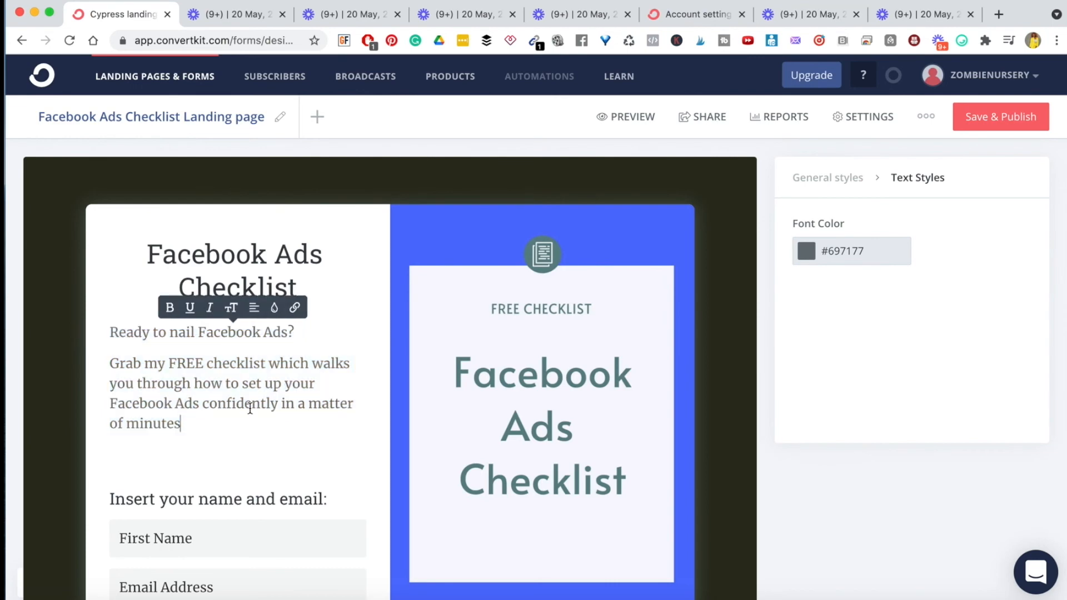
pyautogui.click(863, 116)
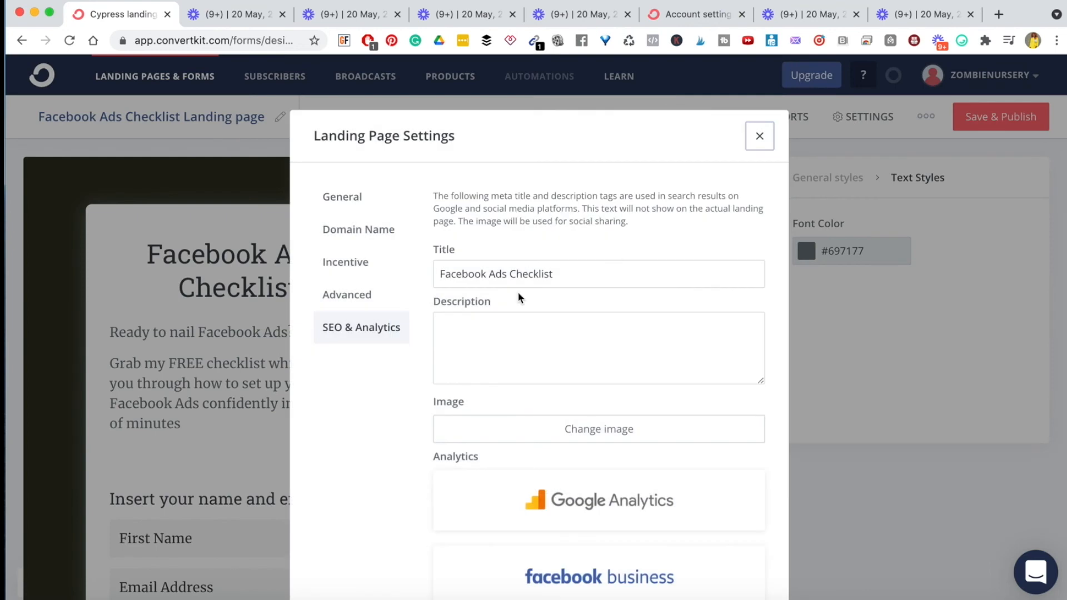
pyautogui.click(477, 346)
pyautogui.press('super+v')
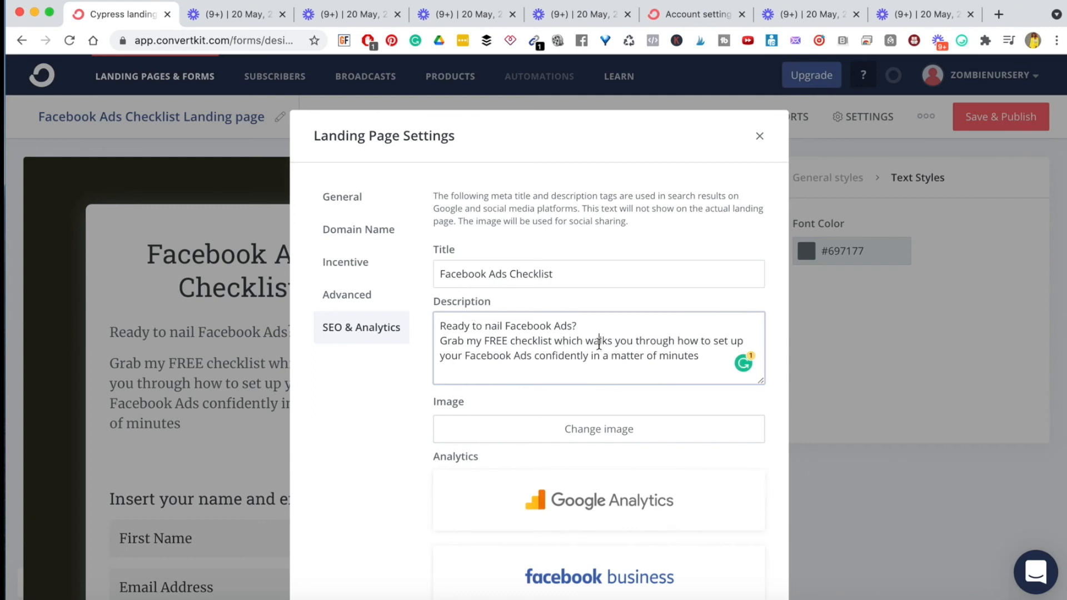
pyautogui.tripleClick(600, 345)
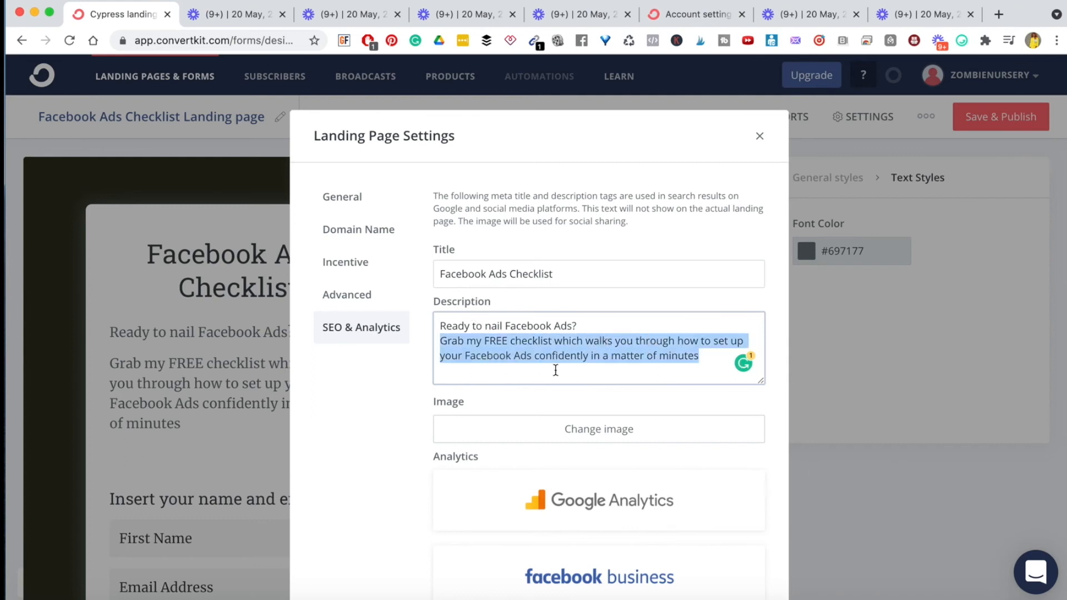
pyautogui.click(668, 370)
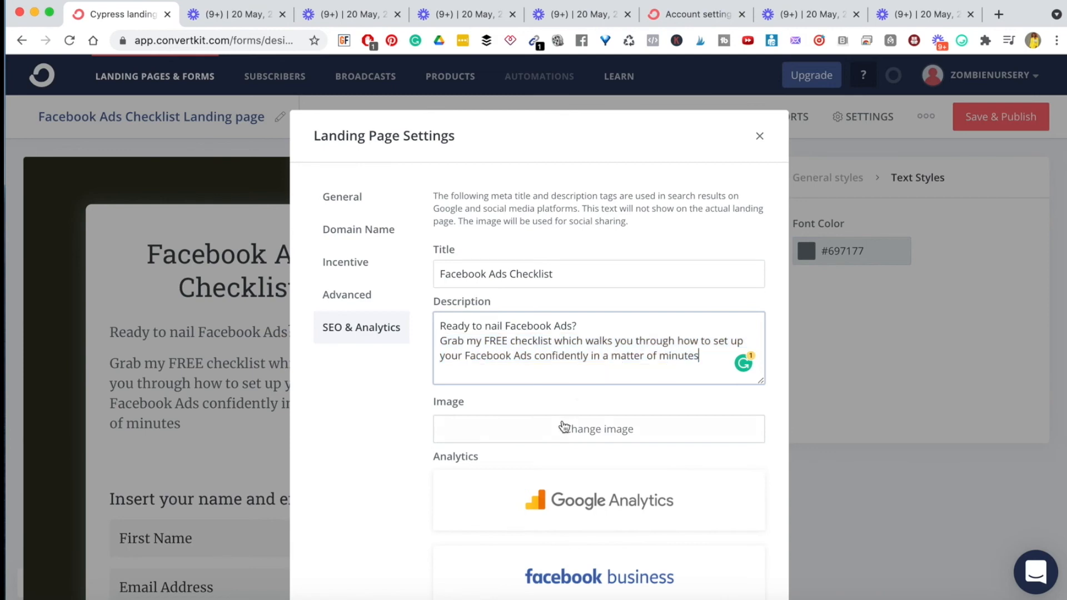
# - Set the social sharing image to the first Facebook Ads Checklist graphic among the recent uploads
pyautogui.click(578, 429)
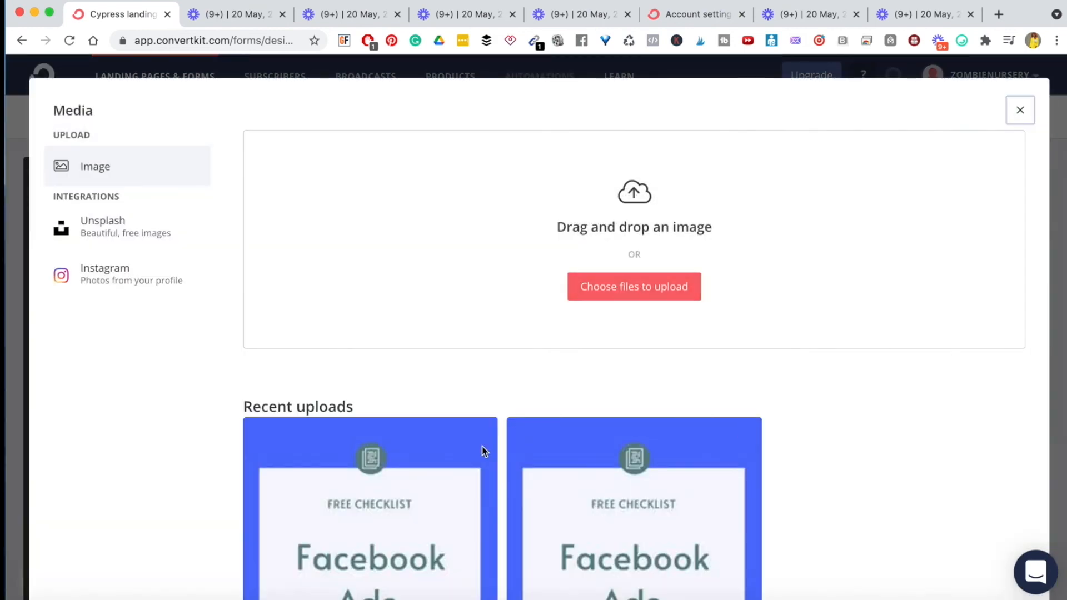
pyautogui.click(477, 439)
pyautogui.scroll(7, 722, 258)
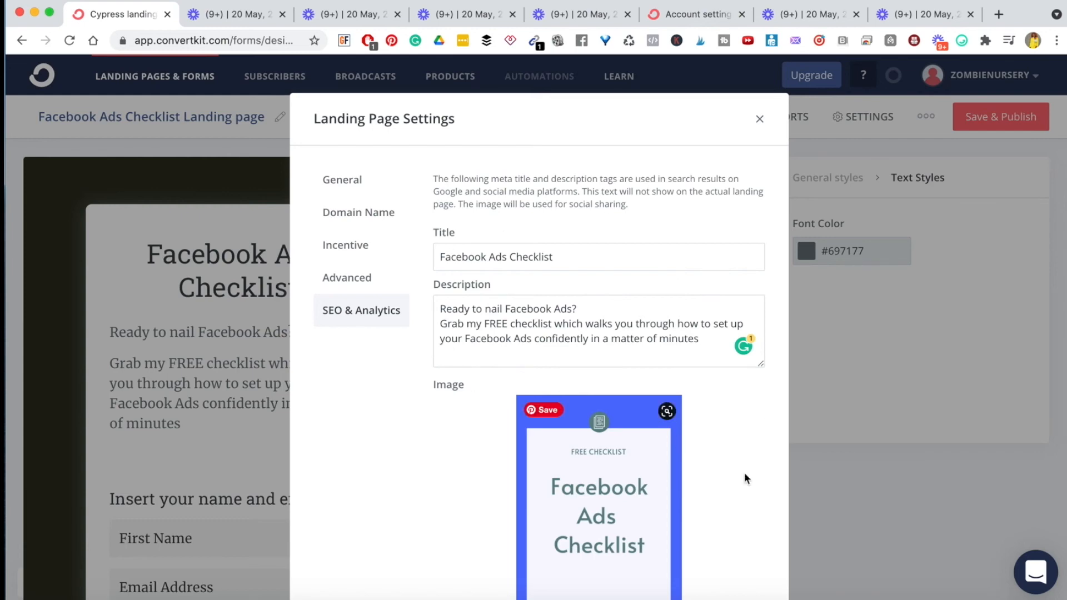
# - Check the "Facebook Ads" and "checklist" keywords in the SEO description
pyautogui.moveTo(503, 309); pyautogui.dragTo(567, 310)
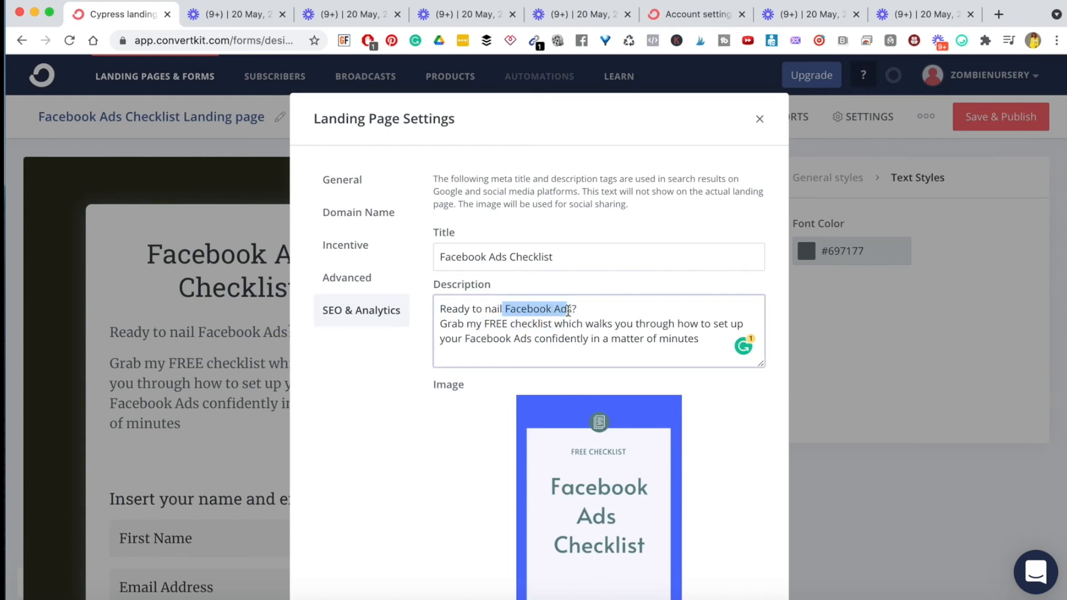
pyautogui.doubleClick(526, 325)
pyautogui.moveTo(466, 339); pyautogui.dragTo(543, 344)
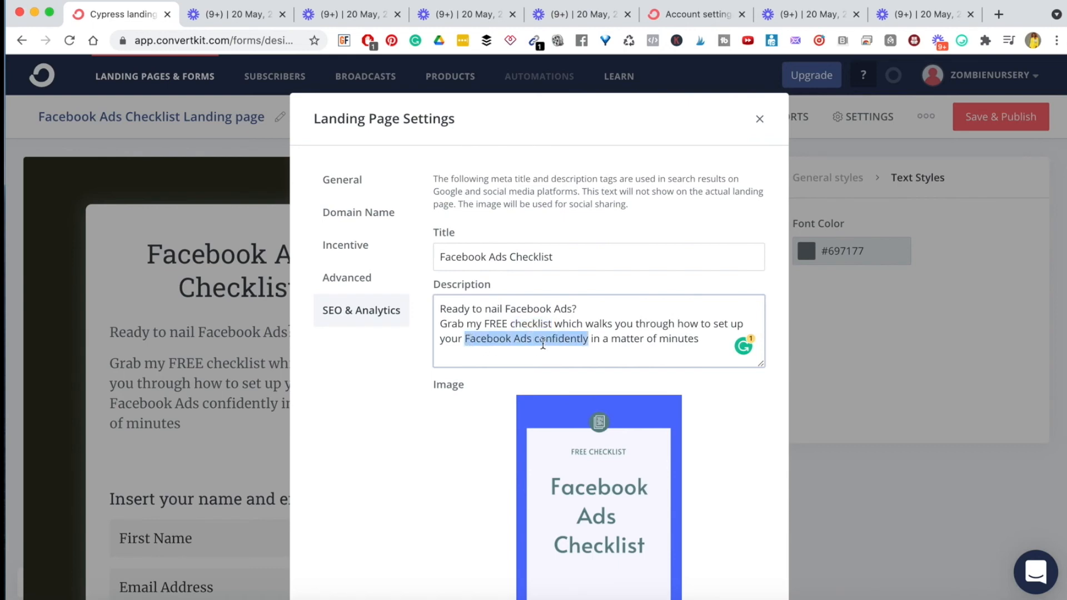
pyautogui.click(586, 347)
# - Look over the sharing image and the analytics integrations, and save the landing page settings
pyautogui.scroll(-10, 596, 353)
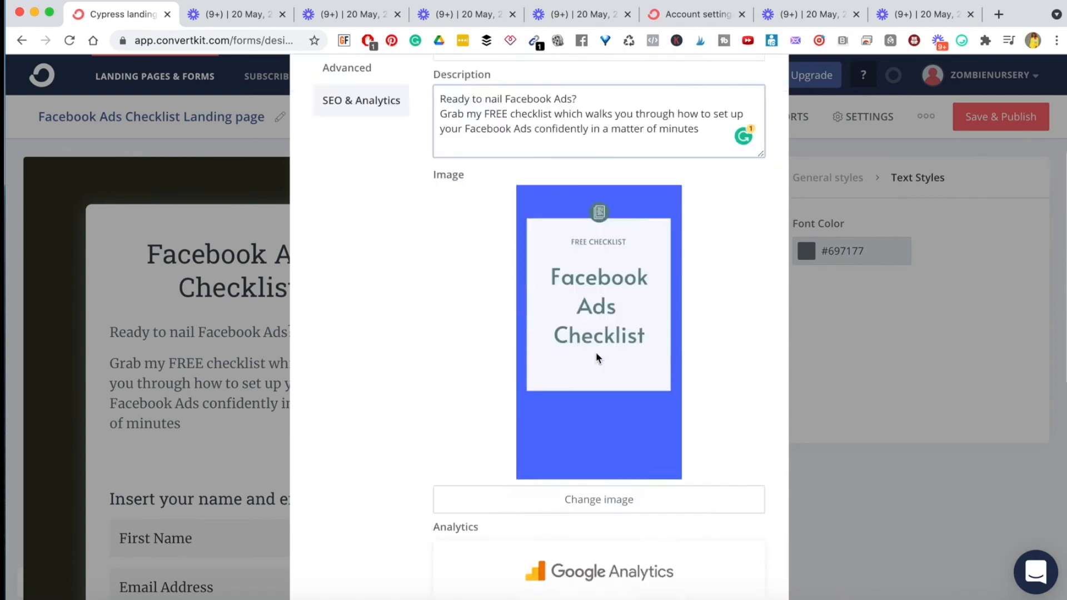
pyautogui.scroll(3, 465, 345)
pyautogui.scroll(2, 465, 346)
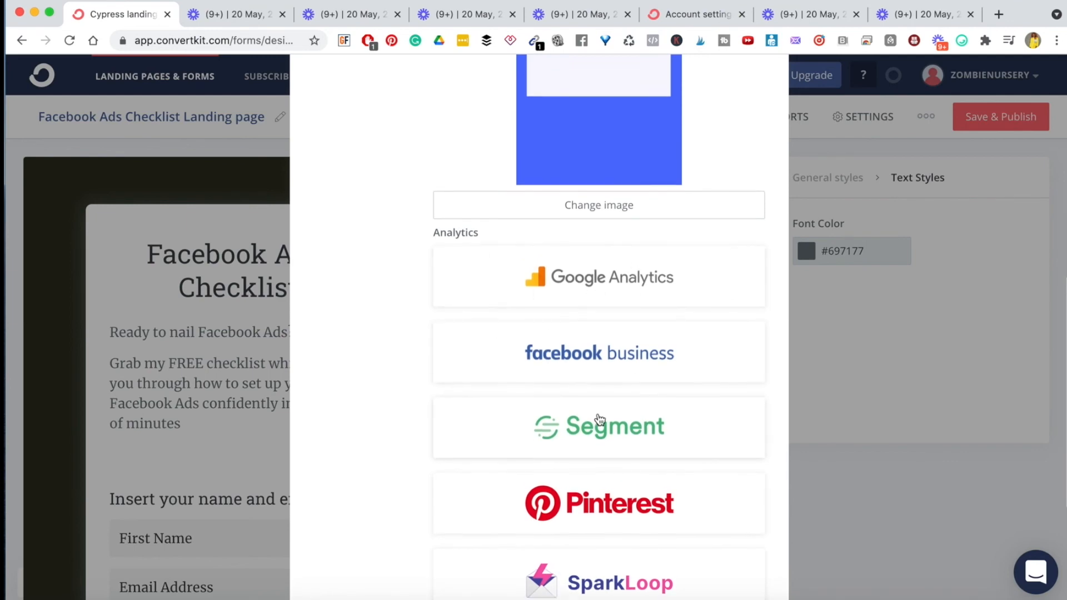
pyautogui.scroll(-5, 609, 411)
pyautogui.click(341, 521)
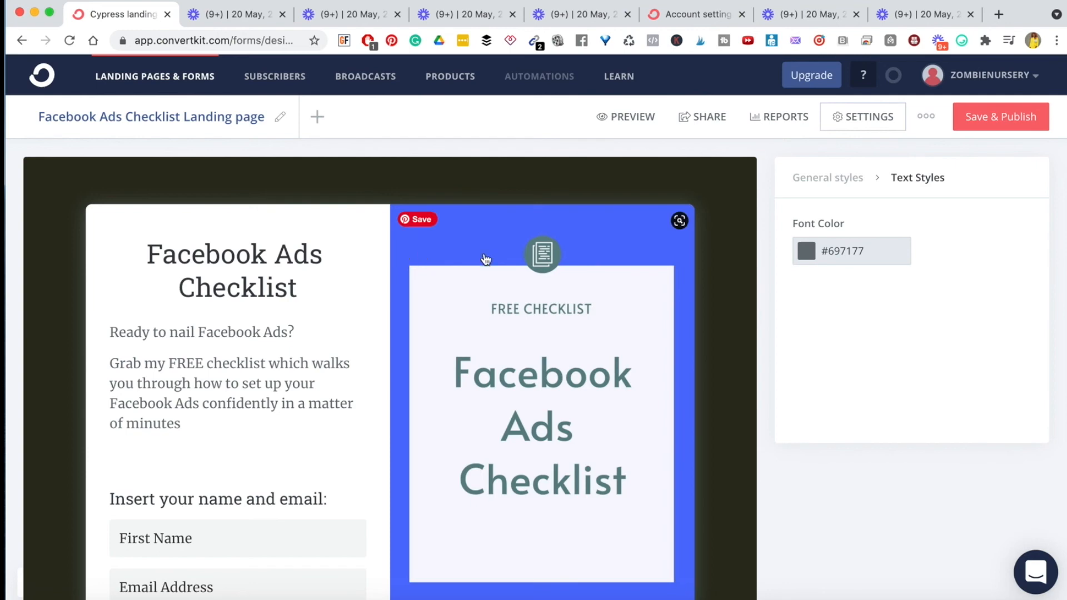
# - Save and publish the landing page, check its visitor, subscriber and conversion reports, and return to the page content
pyautogui.click(774, 116)
pyautogui.click(564, 216)
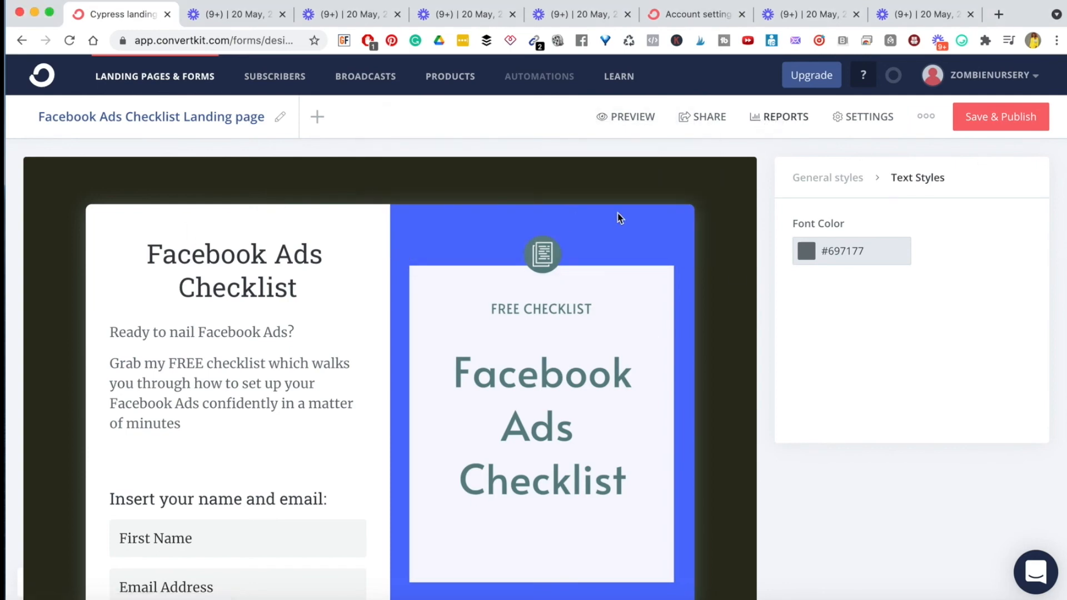
pyautogui.click(973, 119)
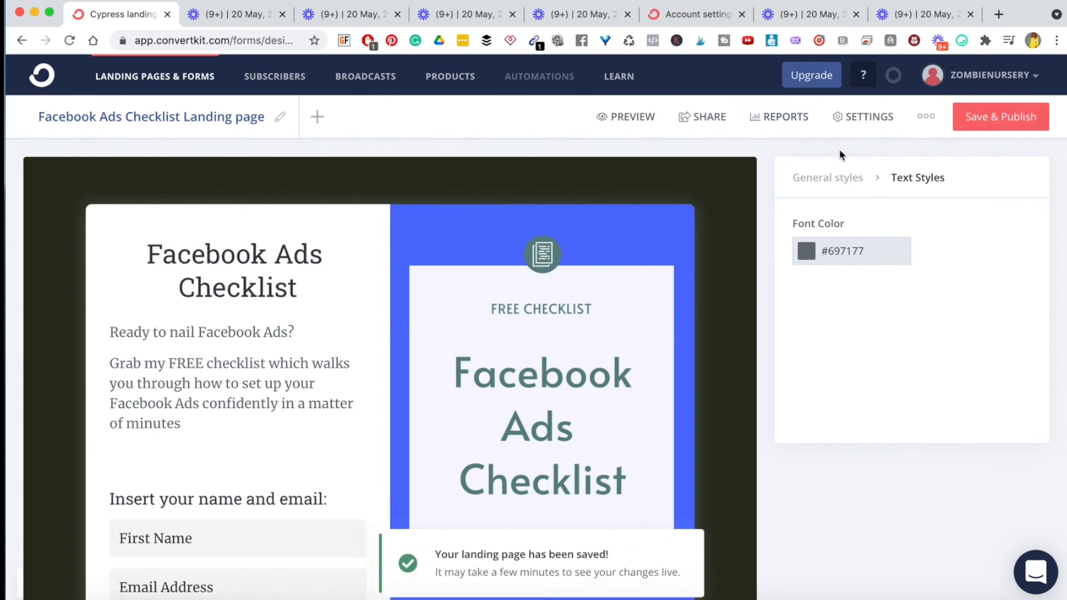
pyautogui.click(776, 118)
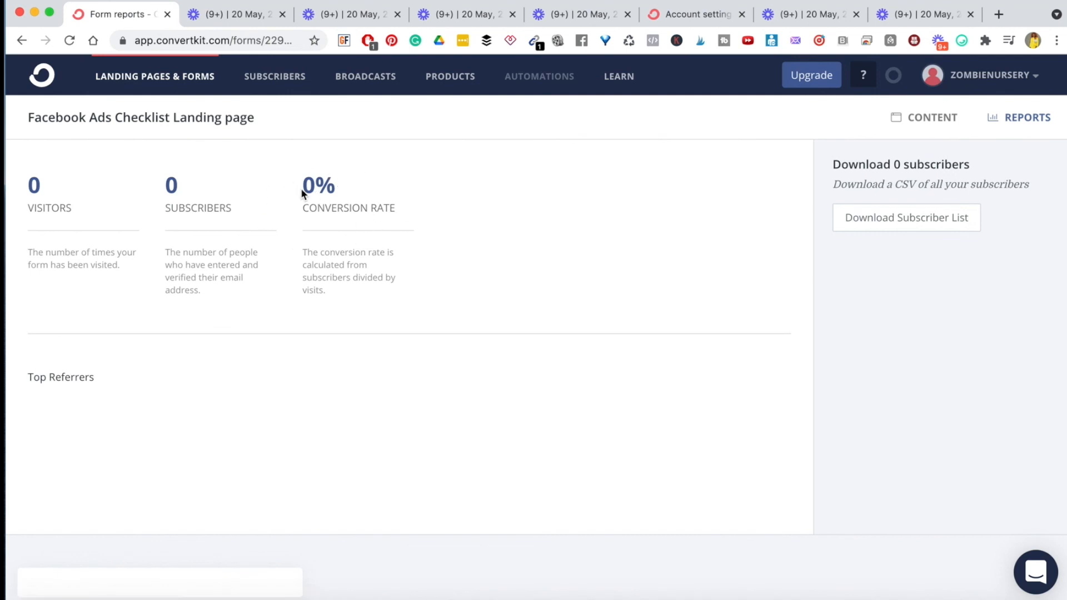
pyautogui.click(927, 117)
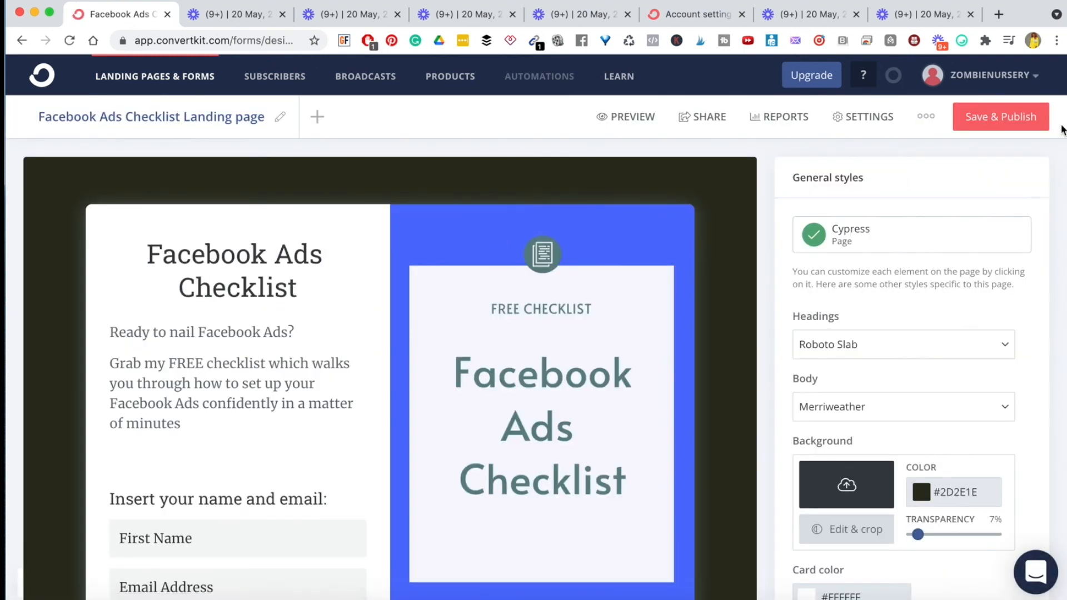
# - Save and publish the landing page again and preview its full length before returning to the editor
pyautogui.click(1016, 119)
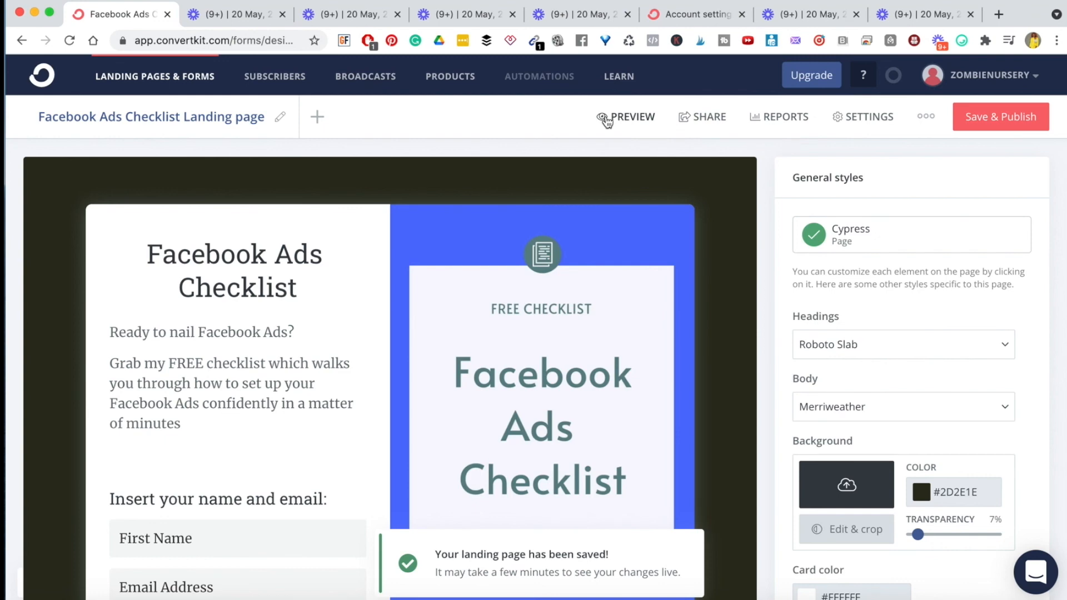
pyautogui.click(606, 117)
pyautogui.scroll(-3, 653, 357)
pyautogui.scroll(-3, 652, 361)
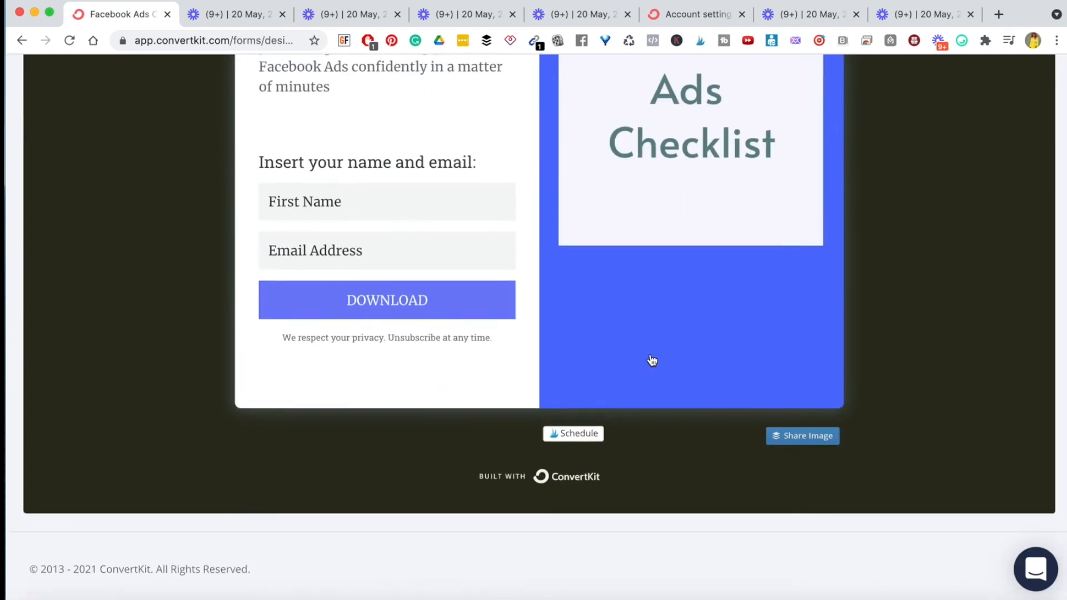
pyautogui.scroll(5, 649, 358)
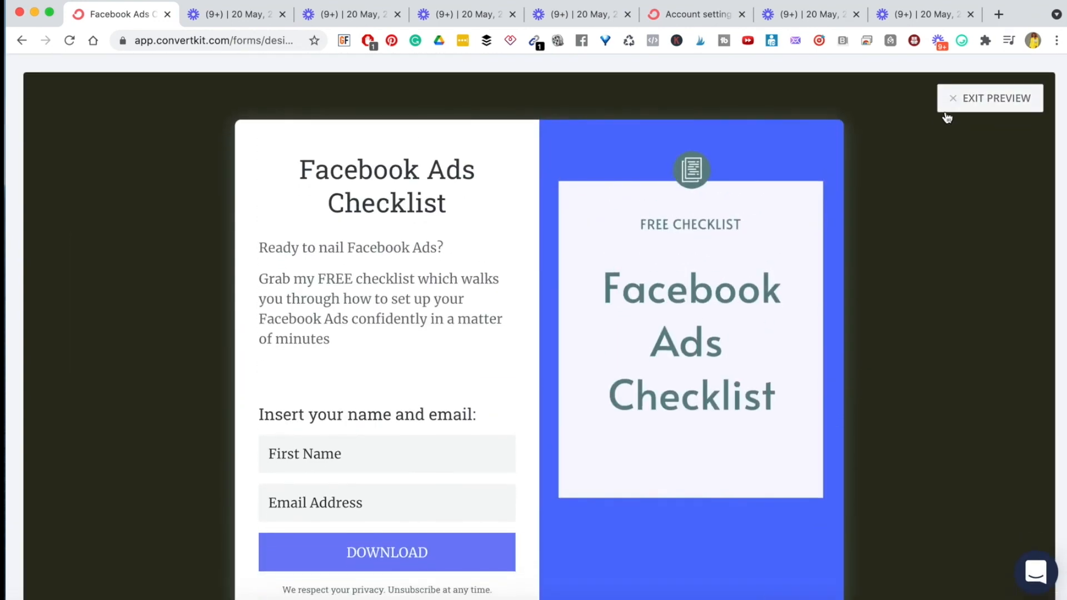
pyautogui.click(950, 101)
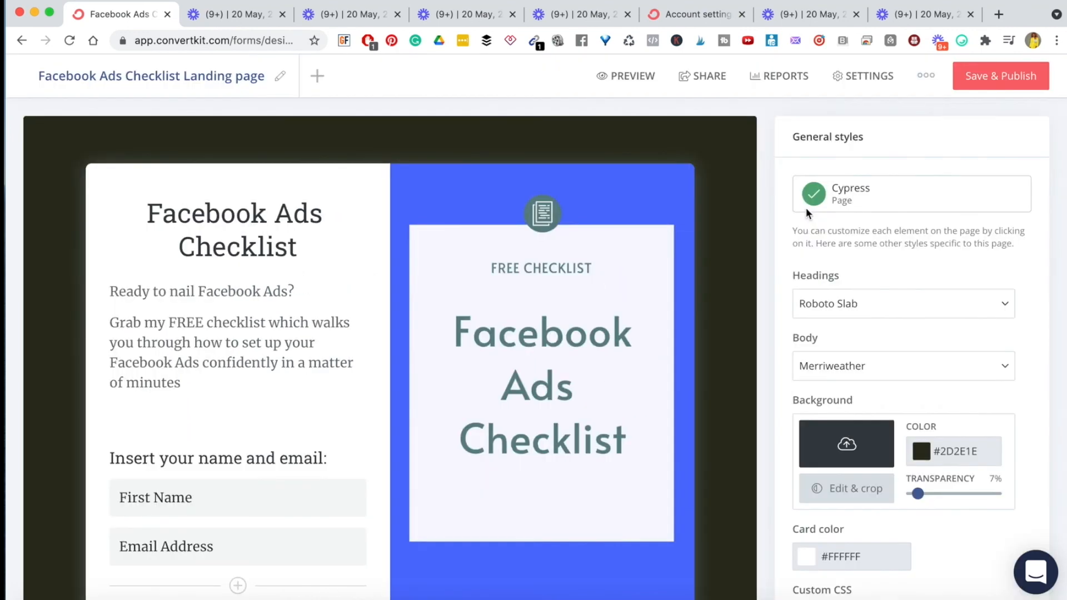
# - Copy the landing page's share URL, open it in a new browser tab and look over the live page
pyautogui.scroll(2, 776, 185)
pyautogui.click(690, 118)
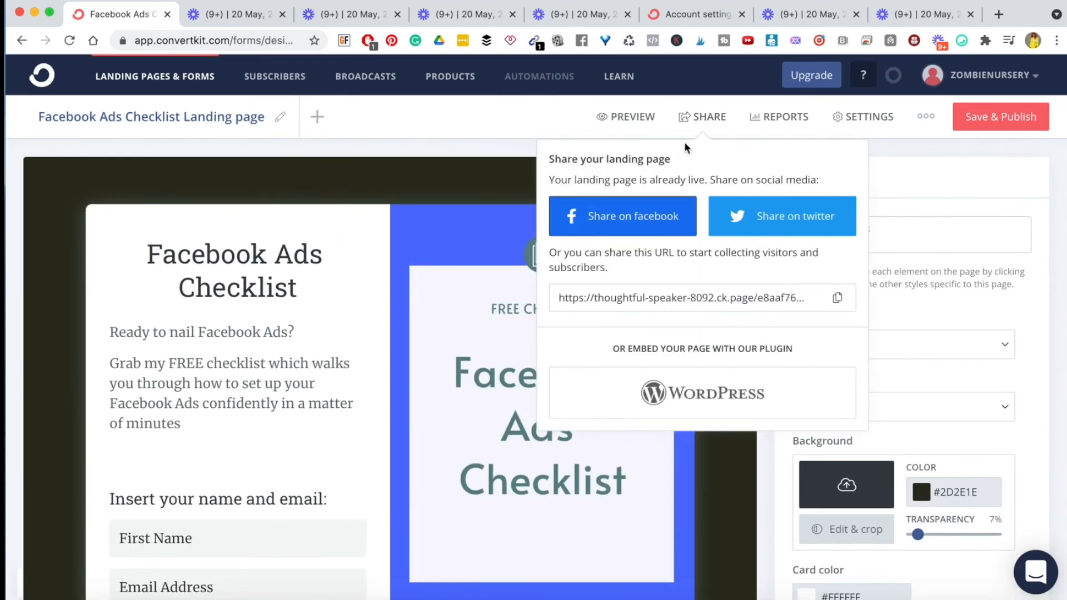
pyautogui.click(837, 299)
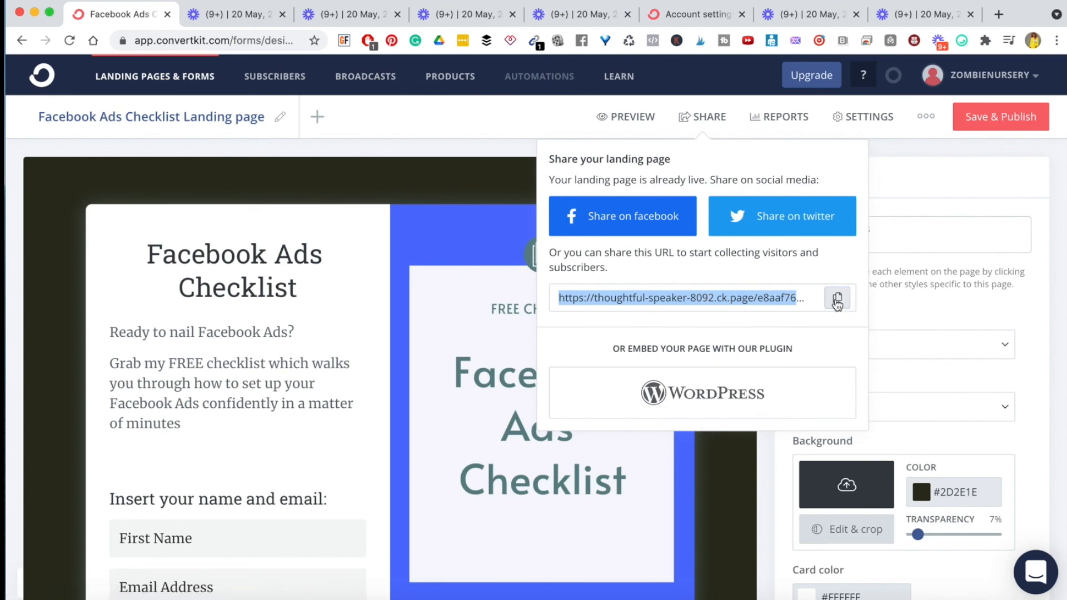
pyautogui.click(999, 14)
pyautogui.press('super+v')
pyautogui.press('Return')
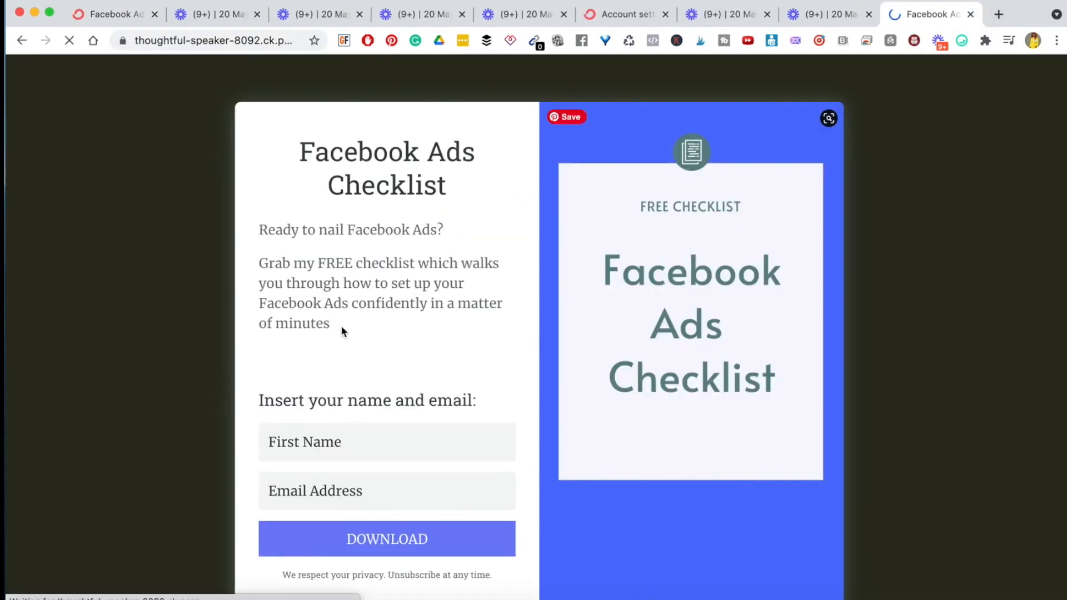
pyautogui.scroll(-3, 477, 310)
pyautogui.scroll(3, 476, 310)
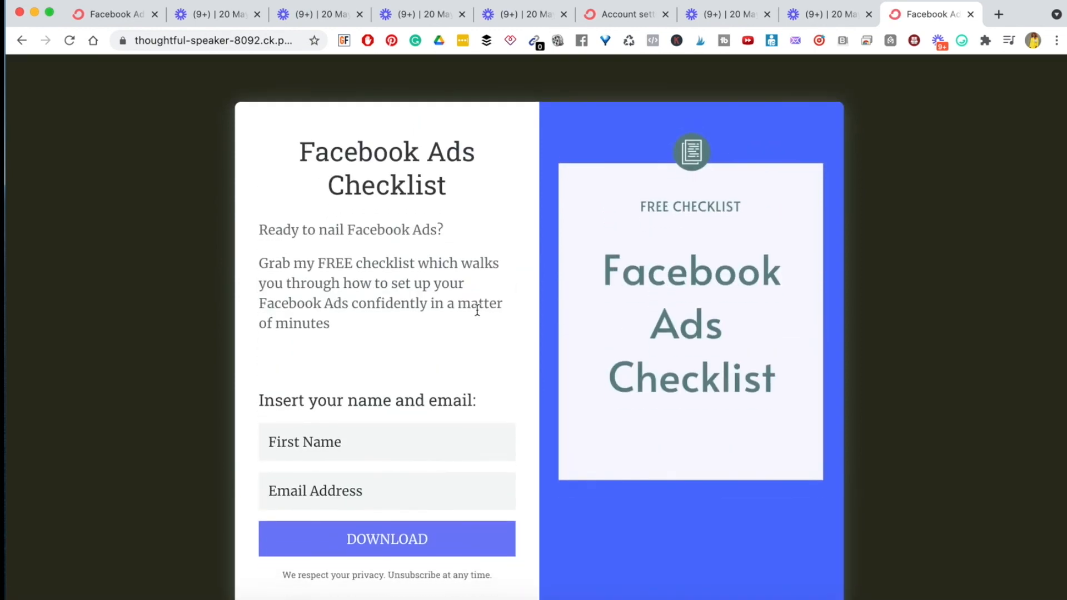